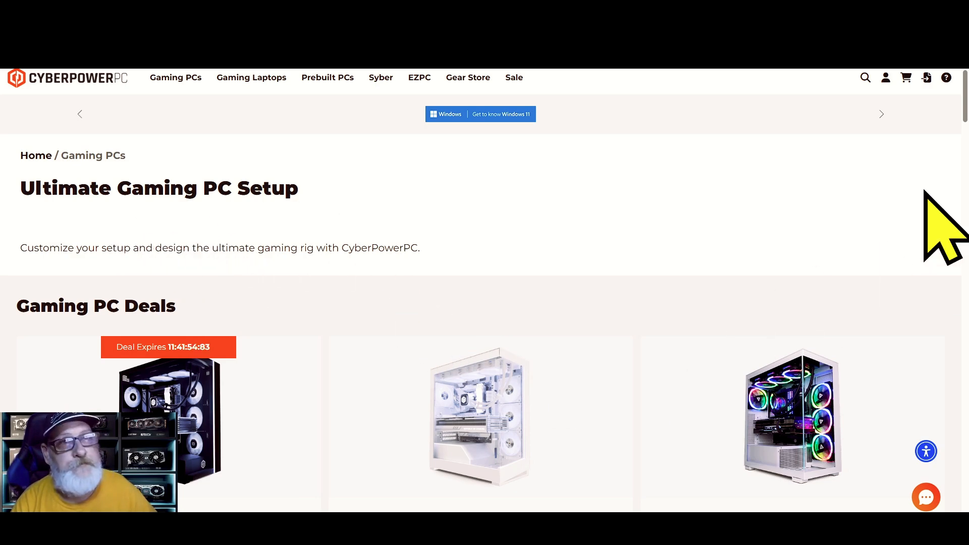
Step: Open the Esports Essential Gaming PC from the Gaming PC Deals for customization
scroll(966, 152, down, 3)
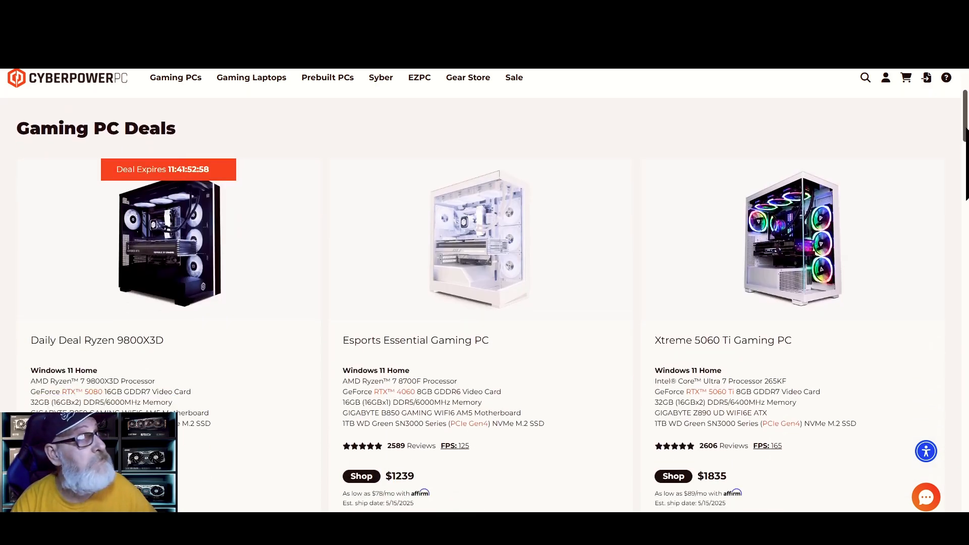
scroll(965, 151, down, 1)
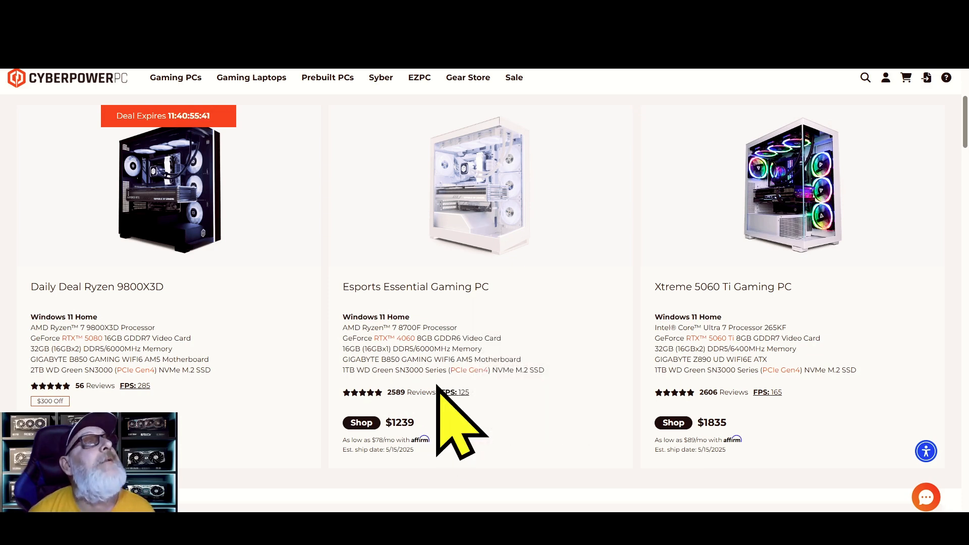
click(488, 200)
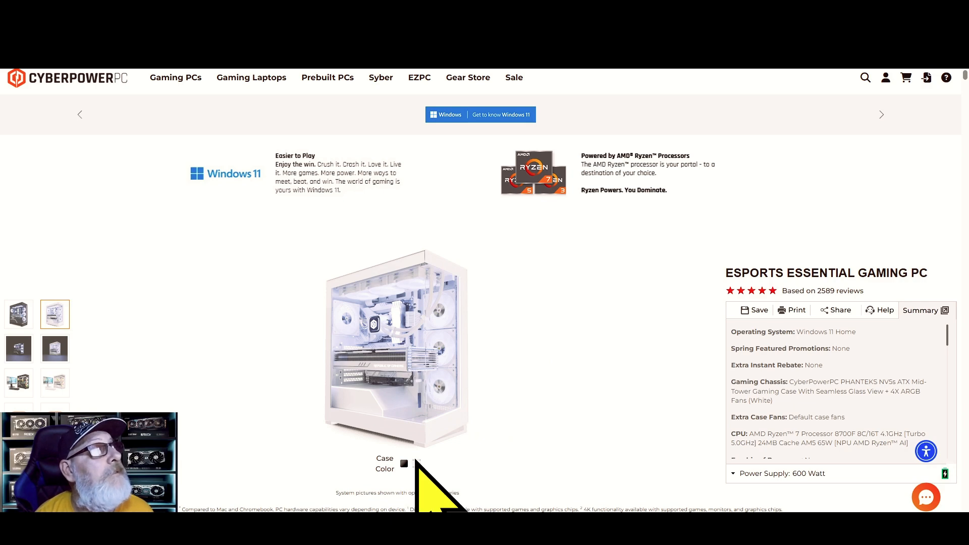
Step: Compare the black and white case colors in the product preview, finishing on black
click(404, 463)
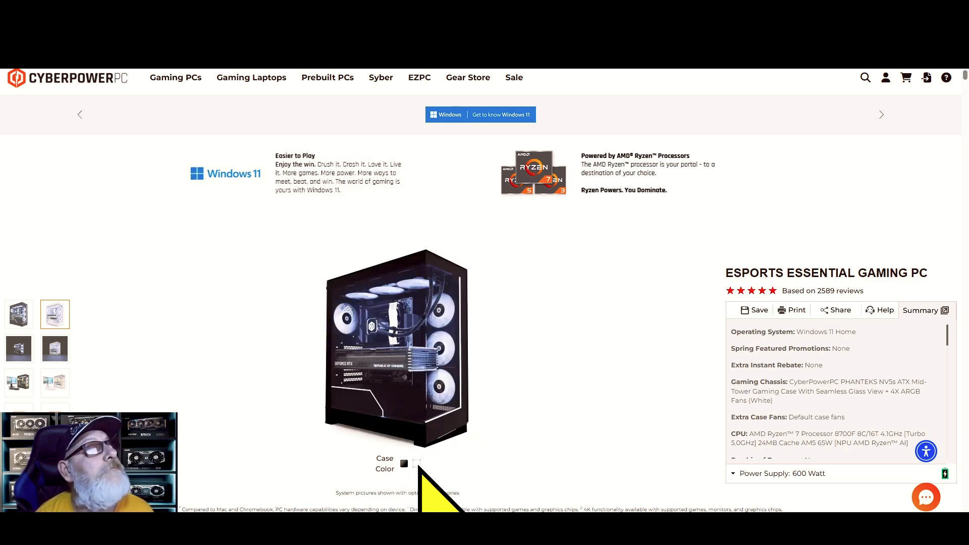
click(417, 464)
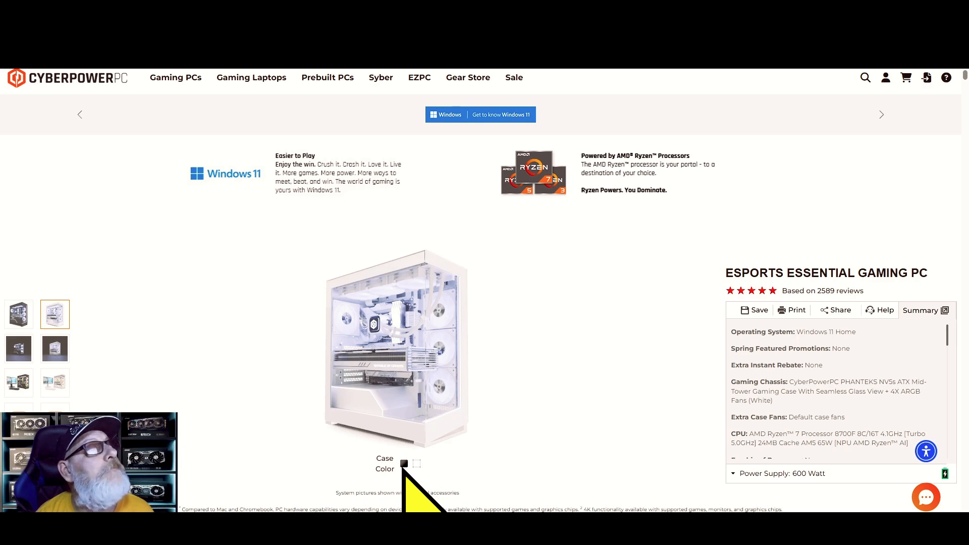
click(404, 464)
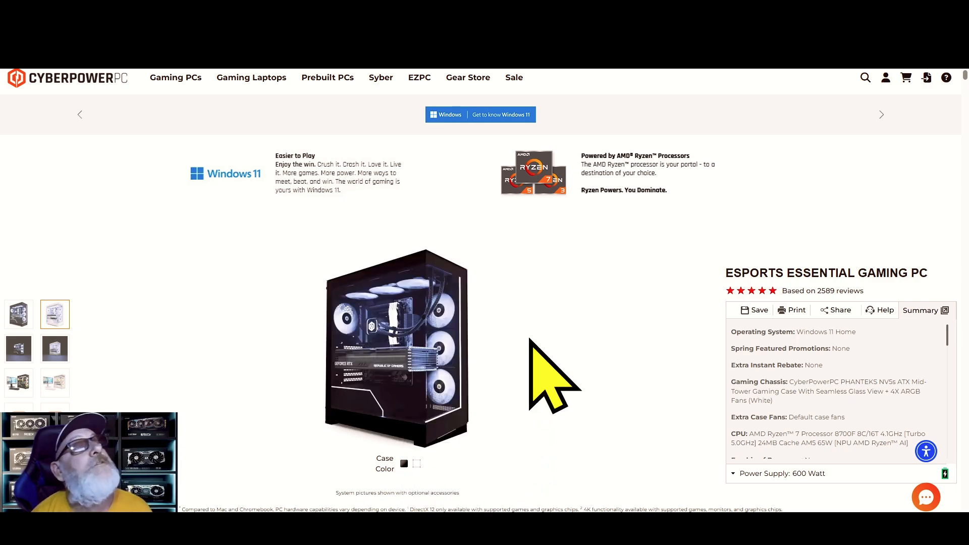
Step: Review the Spring Featured Promotions and Extra Instant Rebate options and glance over the first gaming chassis choices
scroll(530, 339, down, 5)
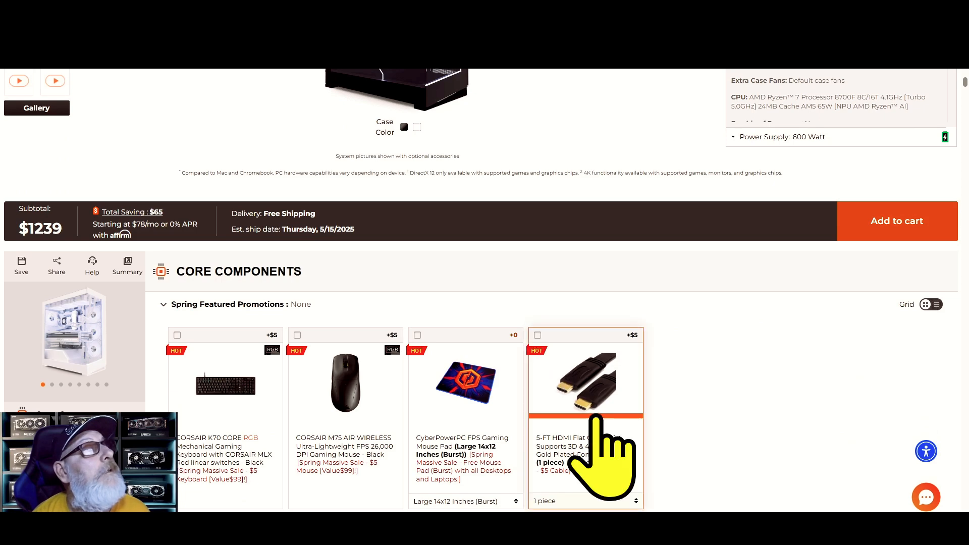
drag(964, 80, 968, 81)
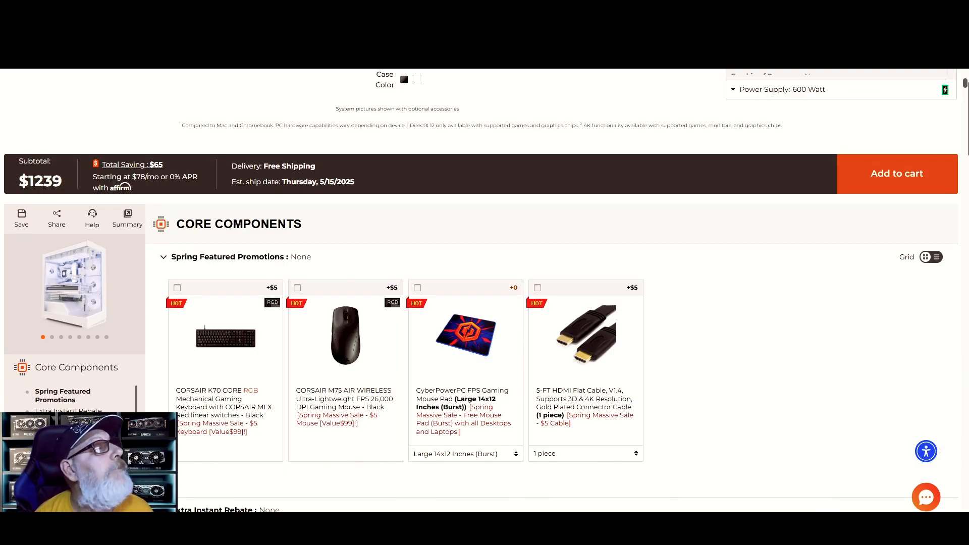
scroll(556, 291, down, 11)
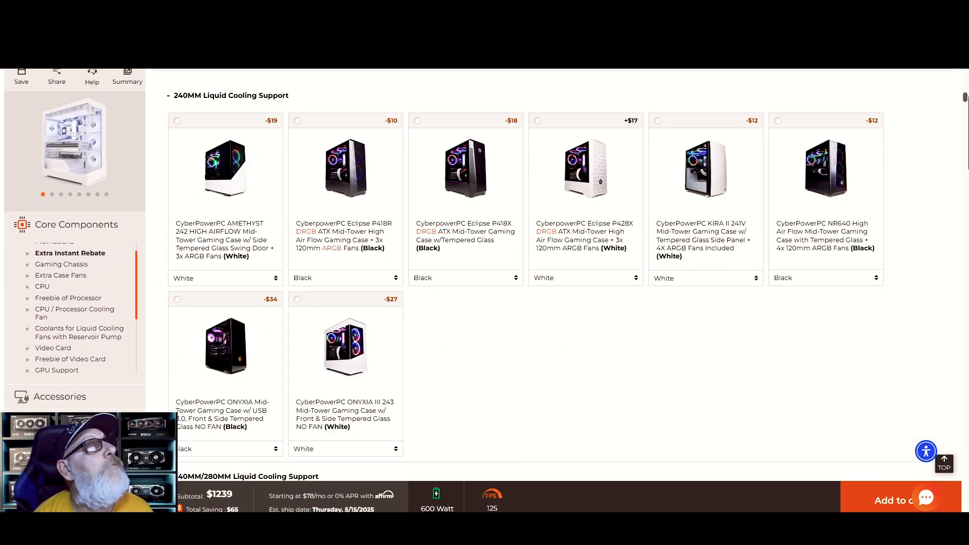
drag(968, 96, 968, 95)
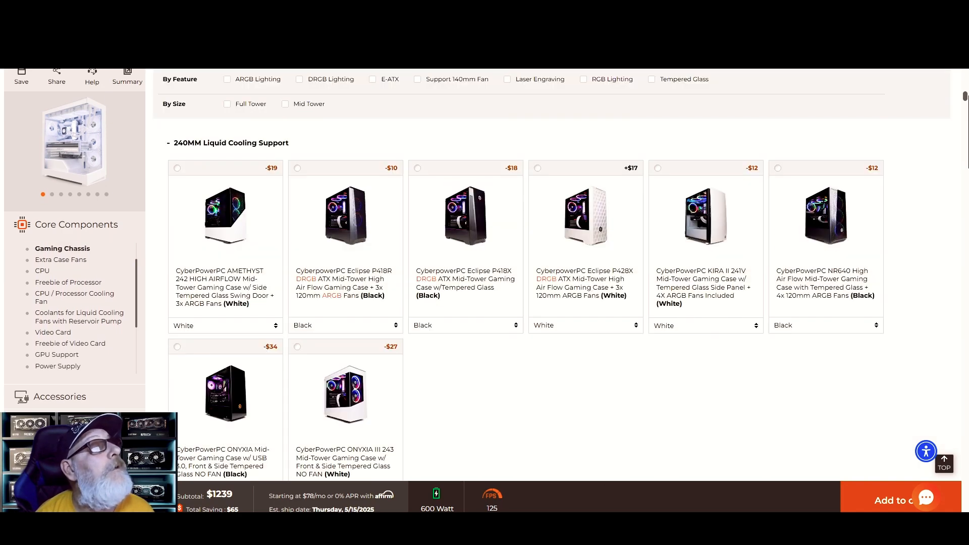
scroll(555, 290, up, 4)
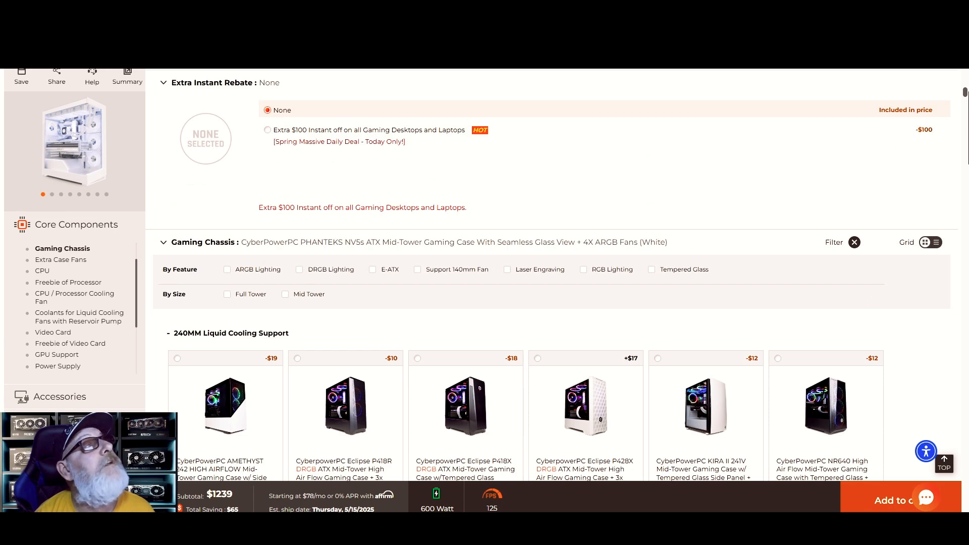
scroll(556, 290, up, 5)
Step: Choose the black CyberPowerPC ONYXIA II 242W as the gaming chassis, among the cases with 360MM liquid cooling support
scroll(556, 290, down, 9)
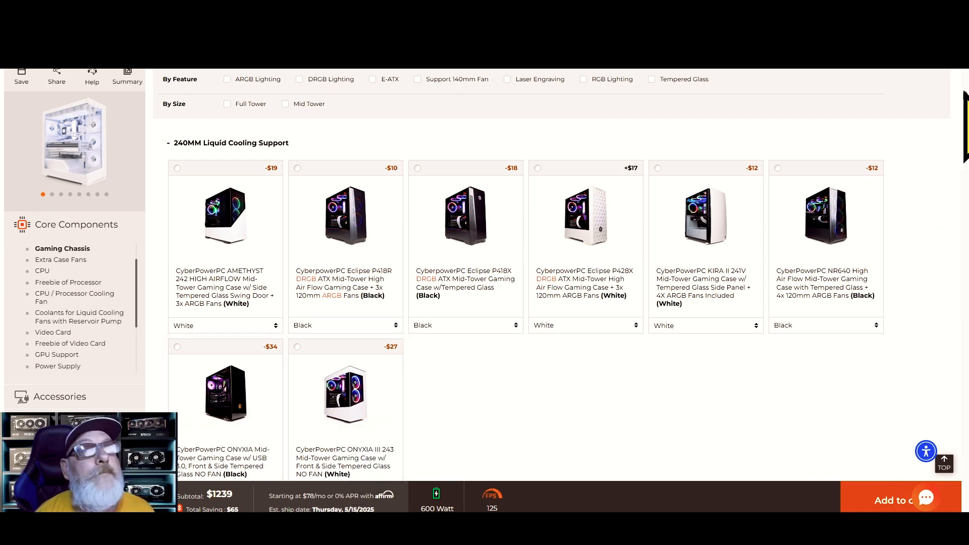
scroll(556, 282, down, 5)
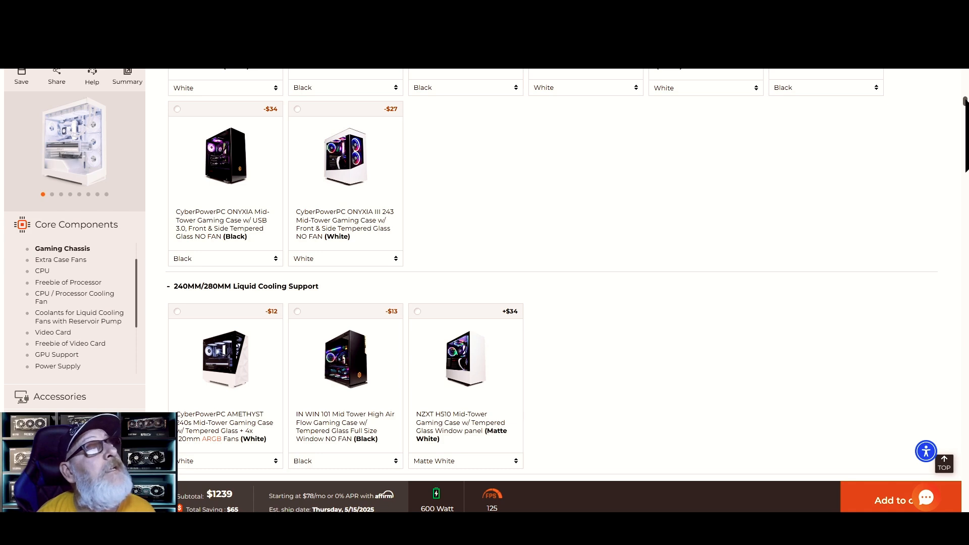
scroll(556, 282, down, 4)
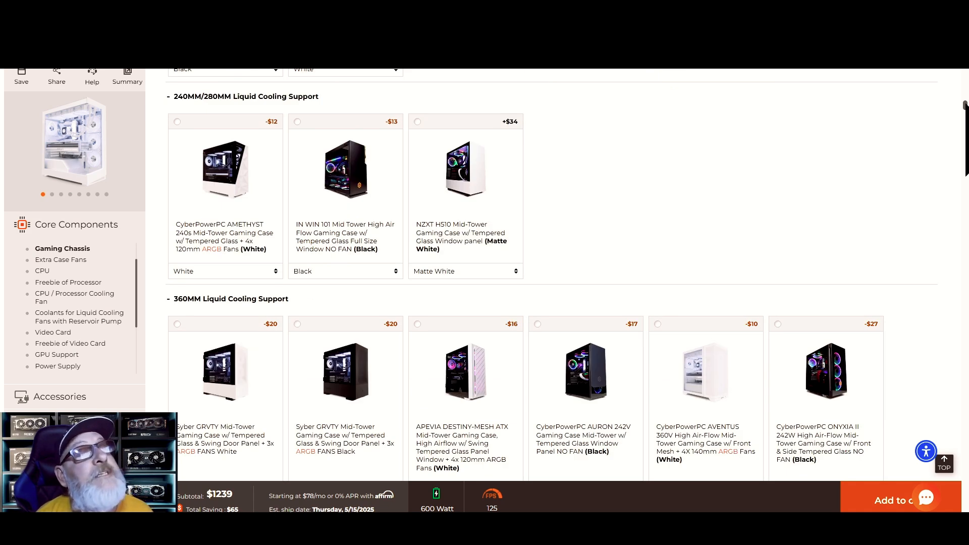
mouse_move(798, 386)
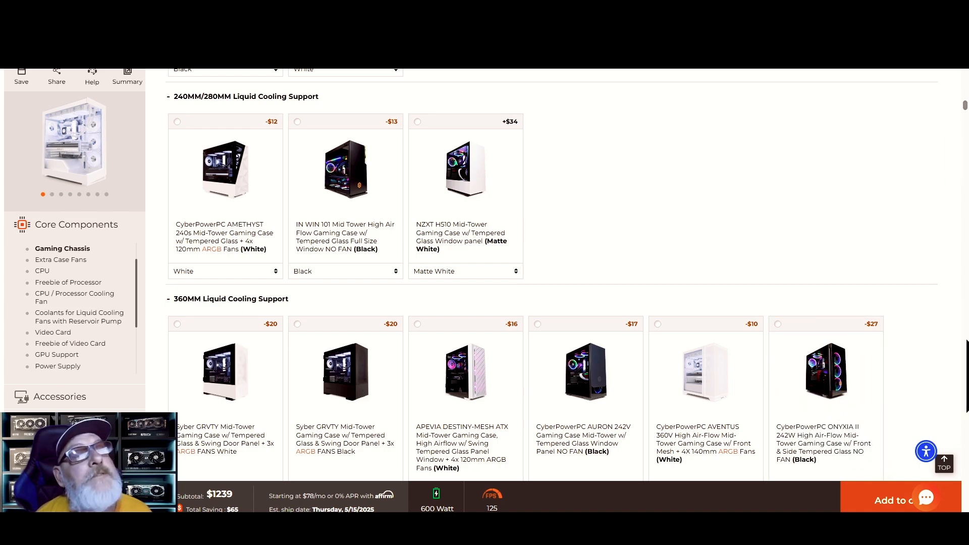
scroll(963, 146, down, 4)
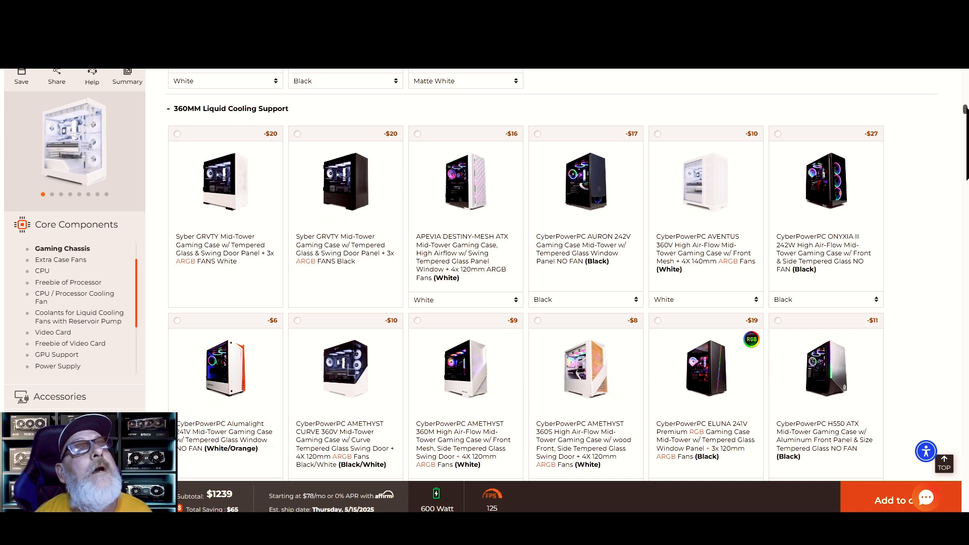
mouse_move(810, 230)
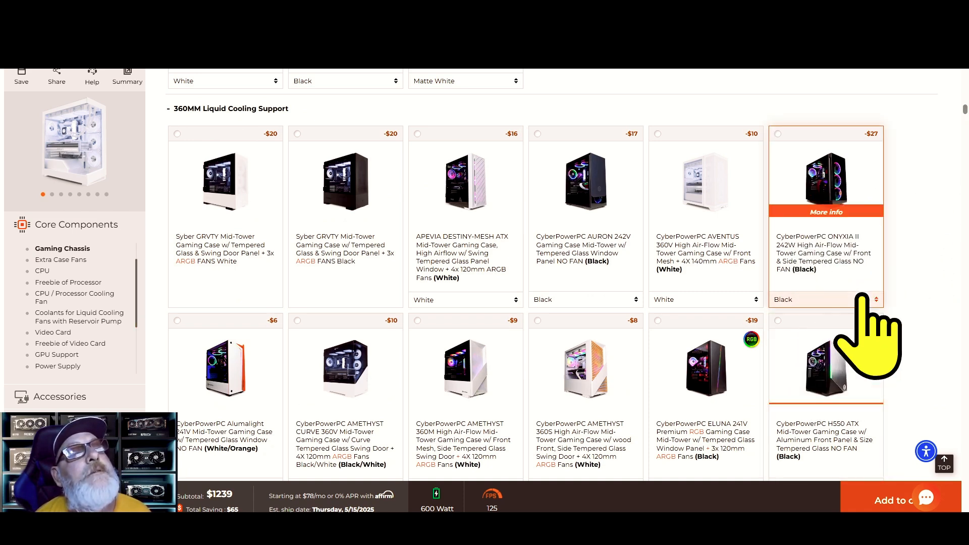
click(829, 172)
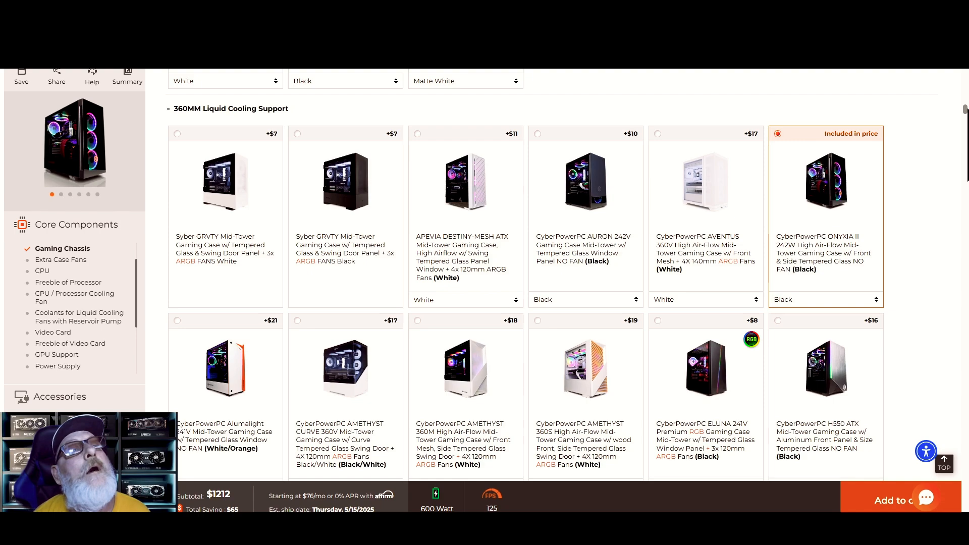
Step: Look through the remaining chassis choices and the 120mm and 140mm Extra Case Fans options with their added prices
scroll(568, 275, down, 2)
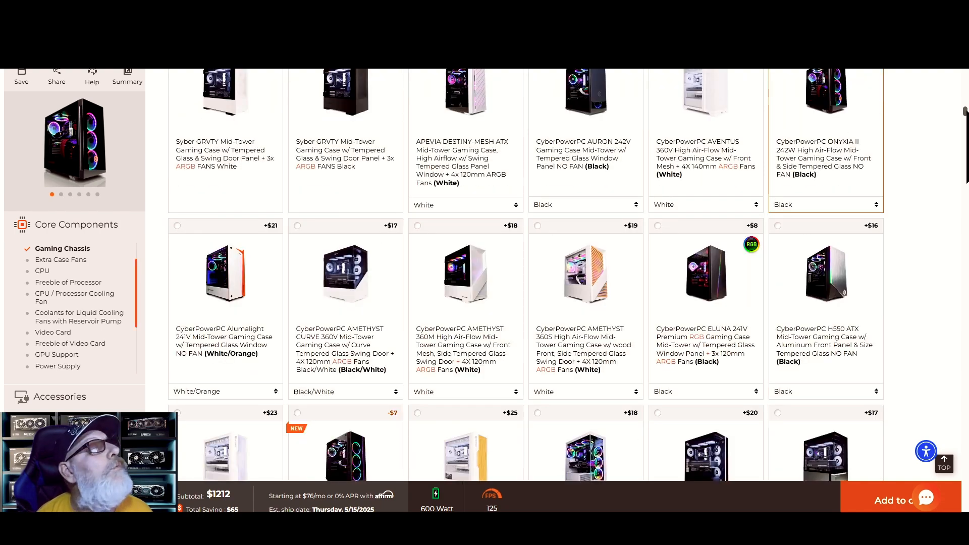
scroll(555, 275, down, 15)
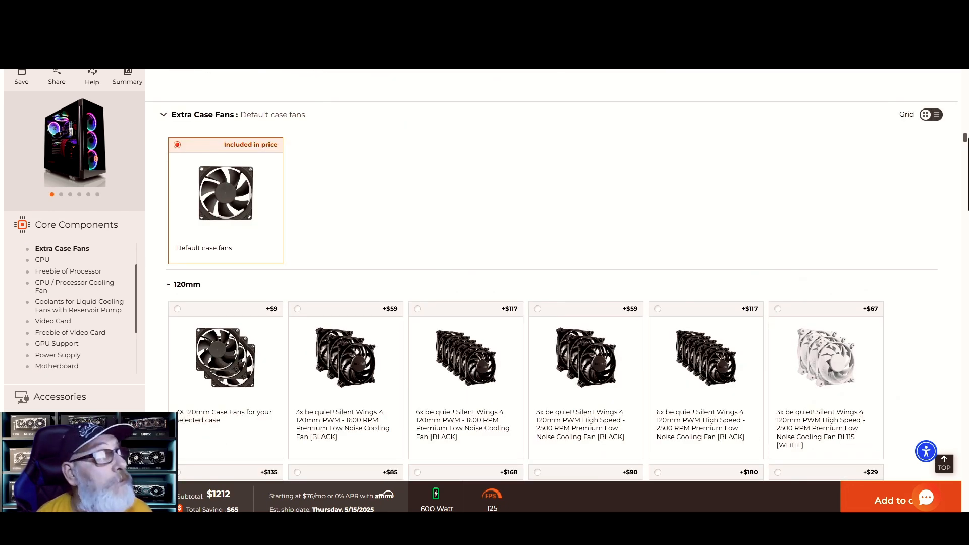
scroll(555, 275, down, 2)
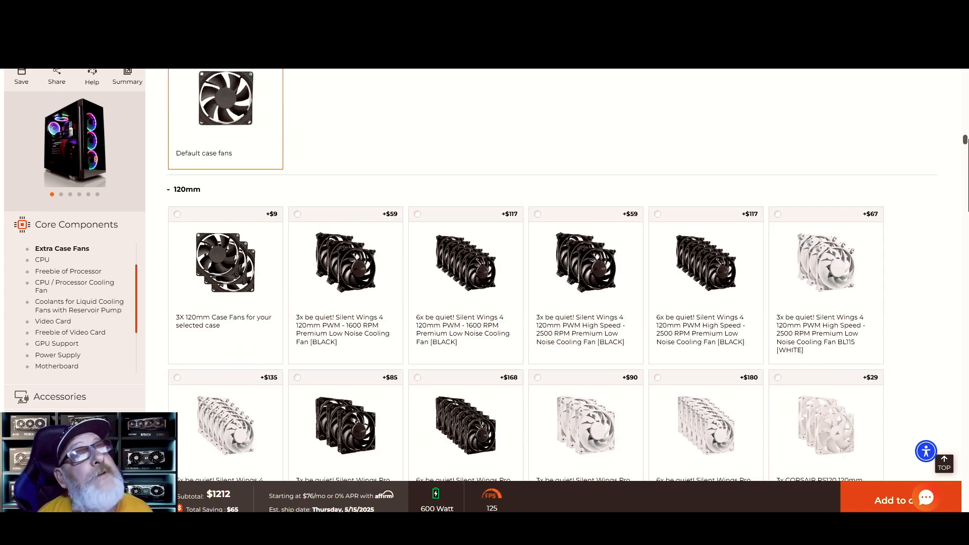
scroll(555, 275, down, 15)
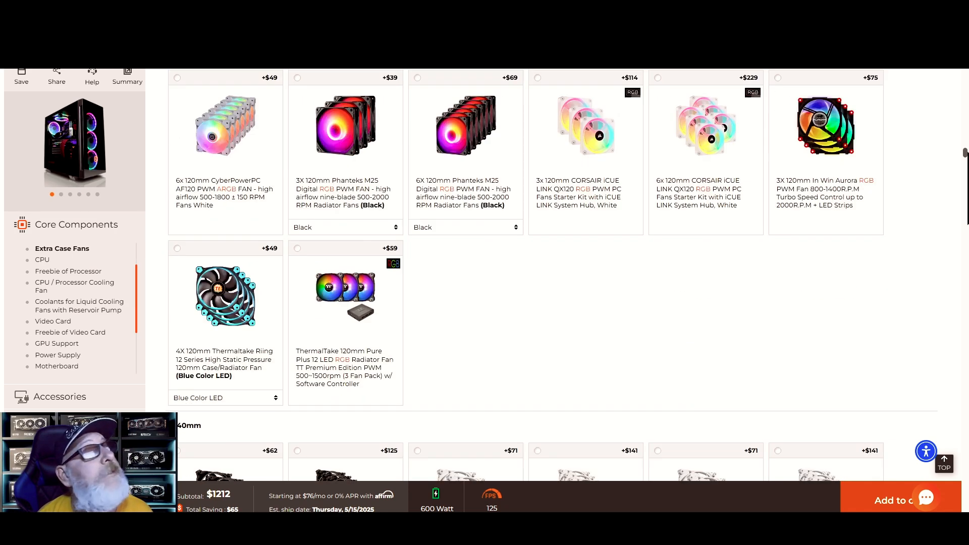
scroll(556, 275, up, 15)
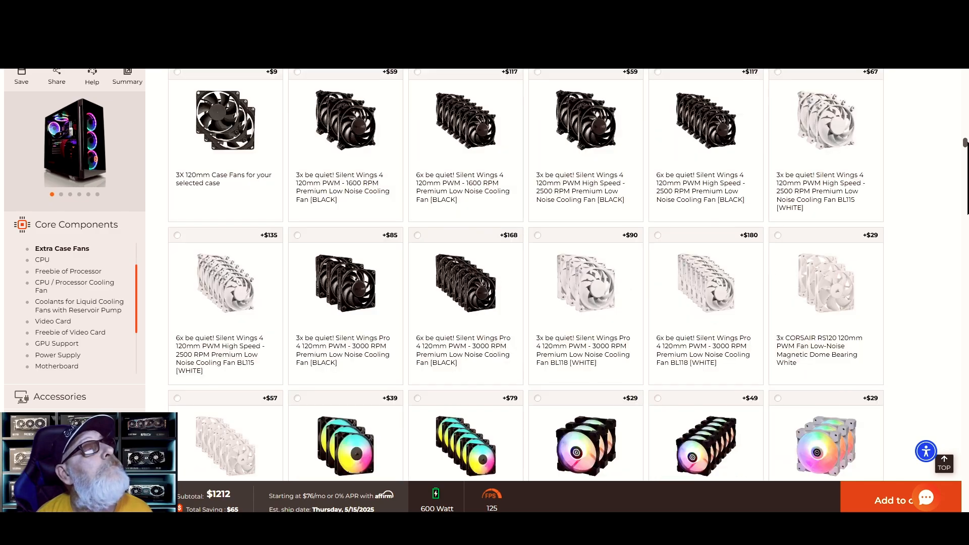
scroll(555, 275, down, 12)
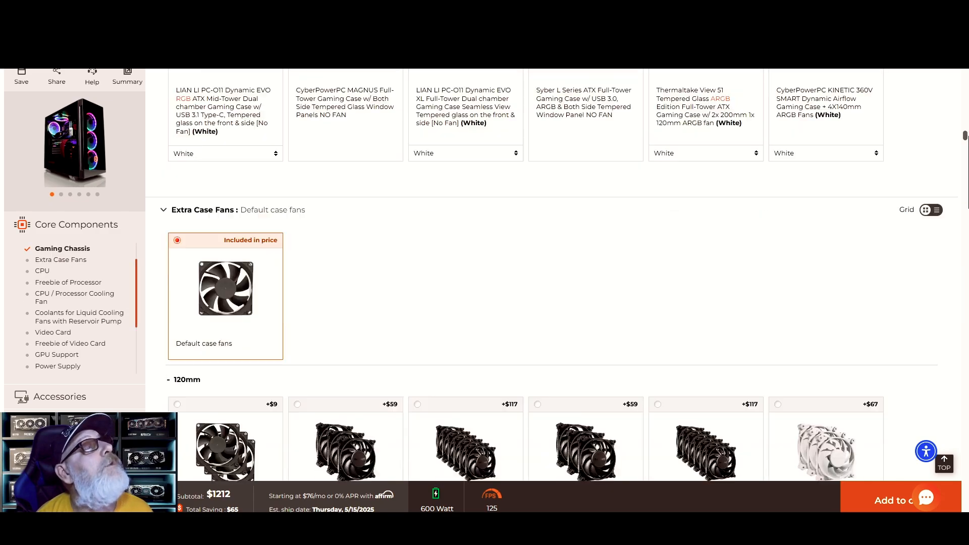
scroll(555, 275, down, 8)
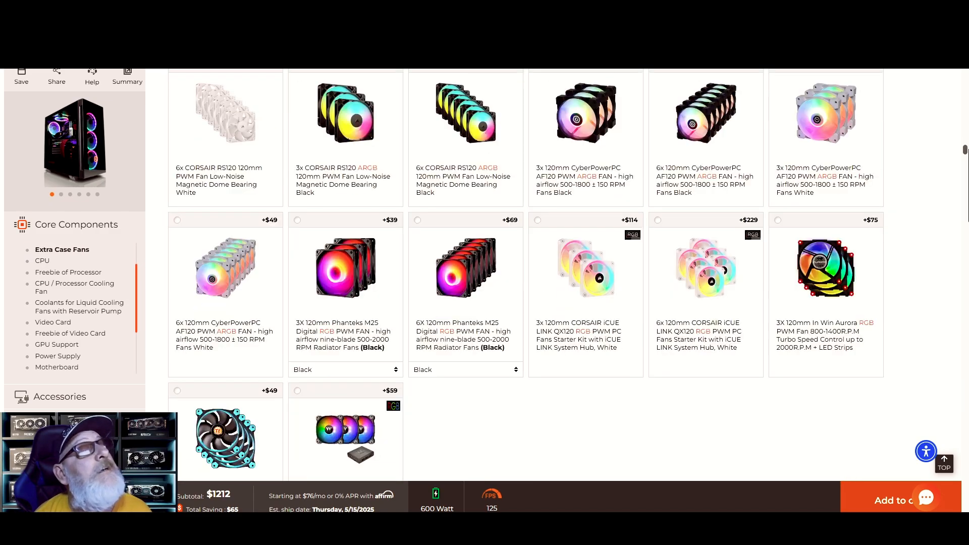
scroll(556, 275, down, 4)
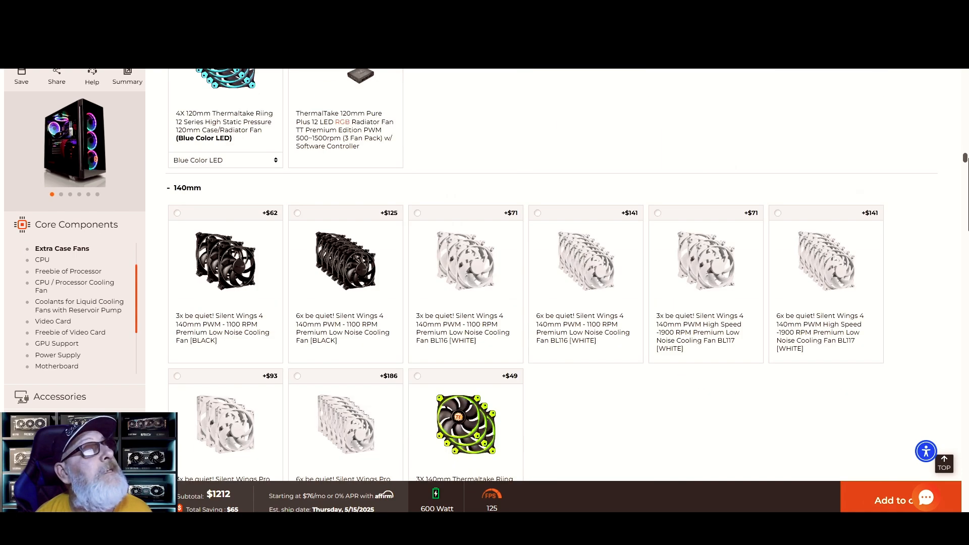
scroll(555, 275, down, 6)
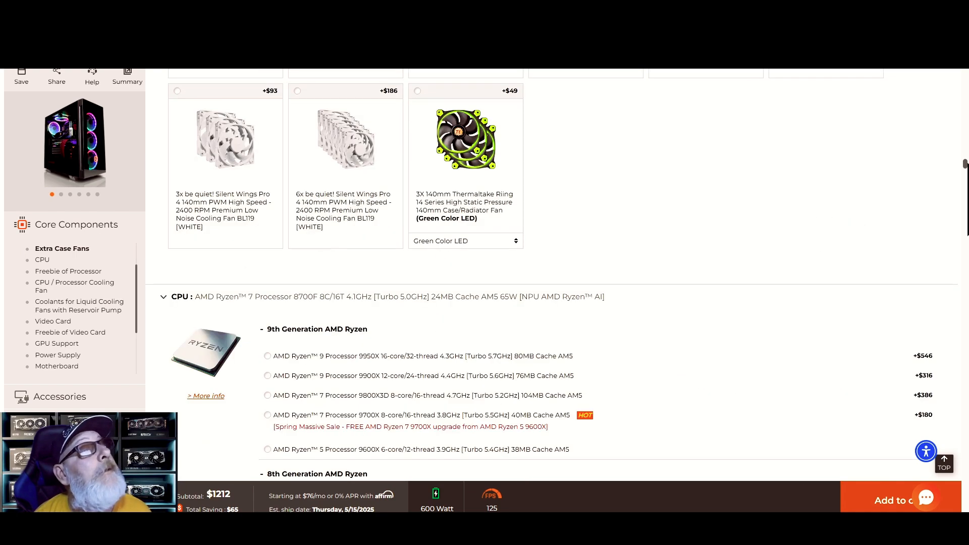
scroll(556, 275, up, 2)
Step: Compare the 9th, 8th and 7th Generation AMD Ryzen CPU options and their prices, and check the Freebie of Processor choices
scroll(556, 275, down, 5)
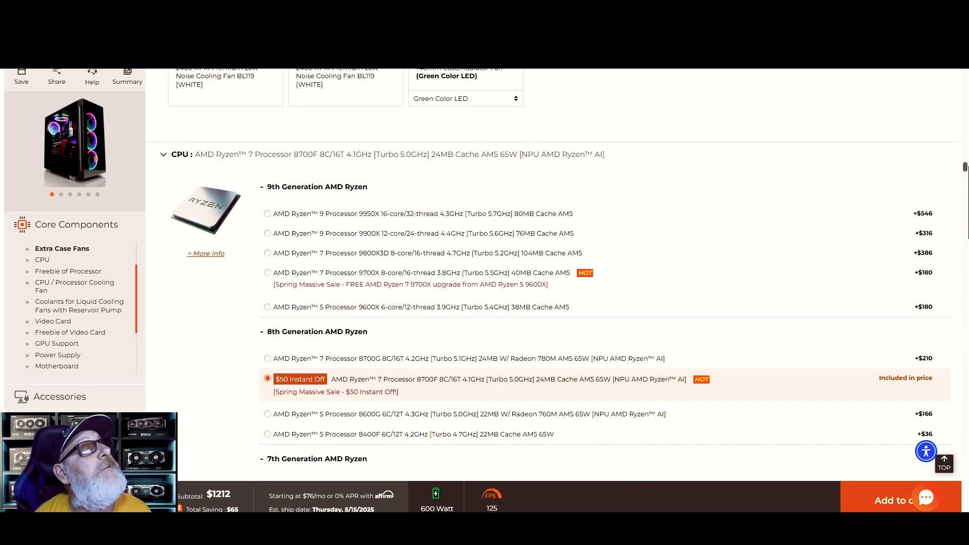
scroll(555, 275, down, 1)
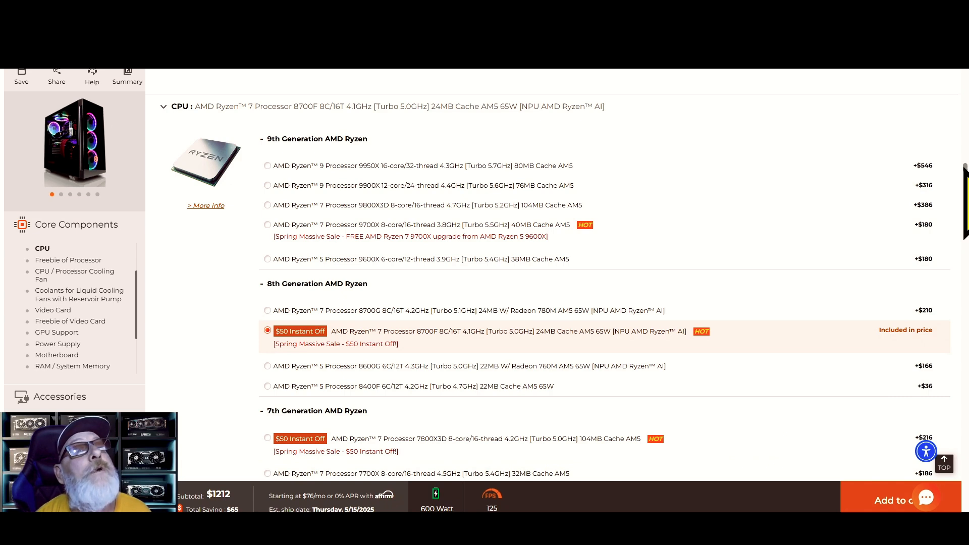
scroll(966, 202, down, 1)
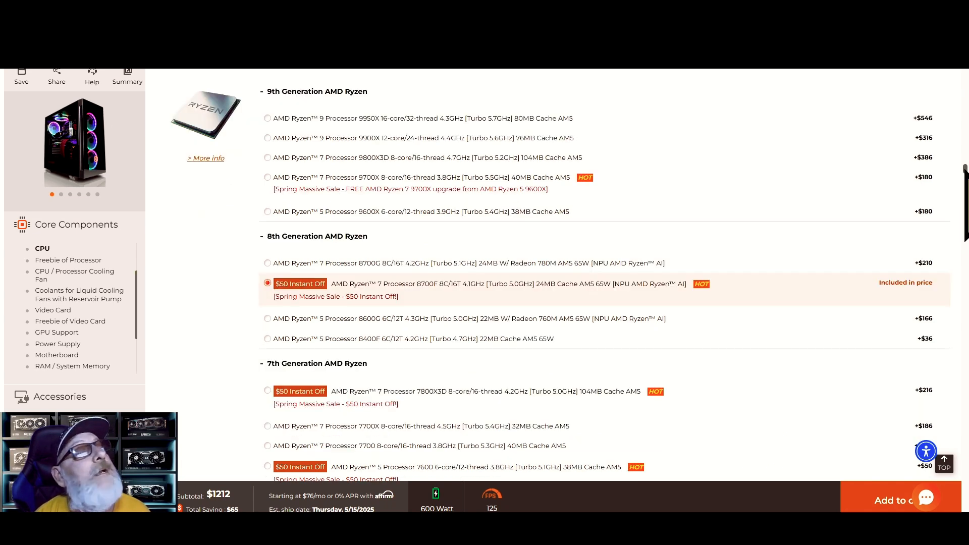
scroll(966, 166, down, 3)
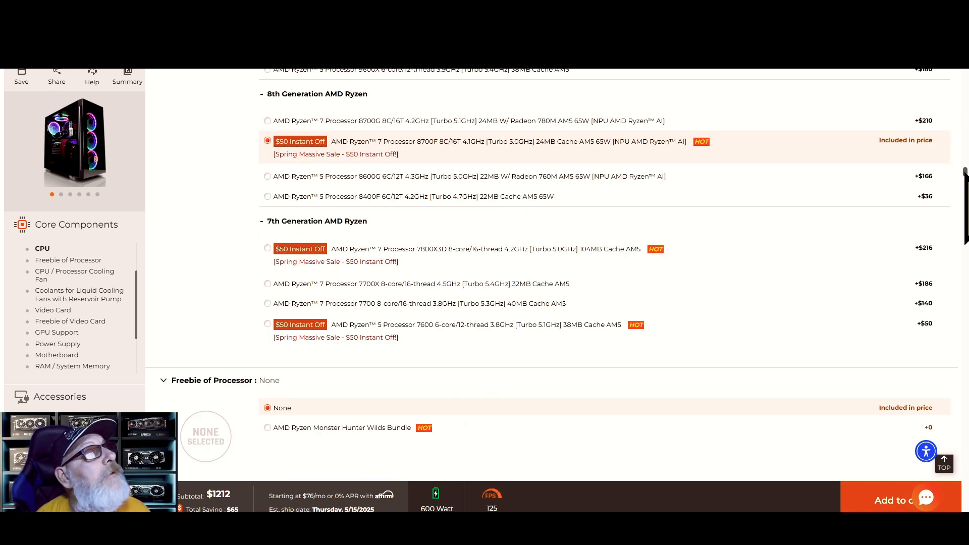
scroll(965, 202, up, 4)
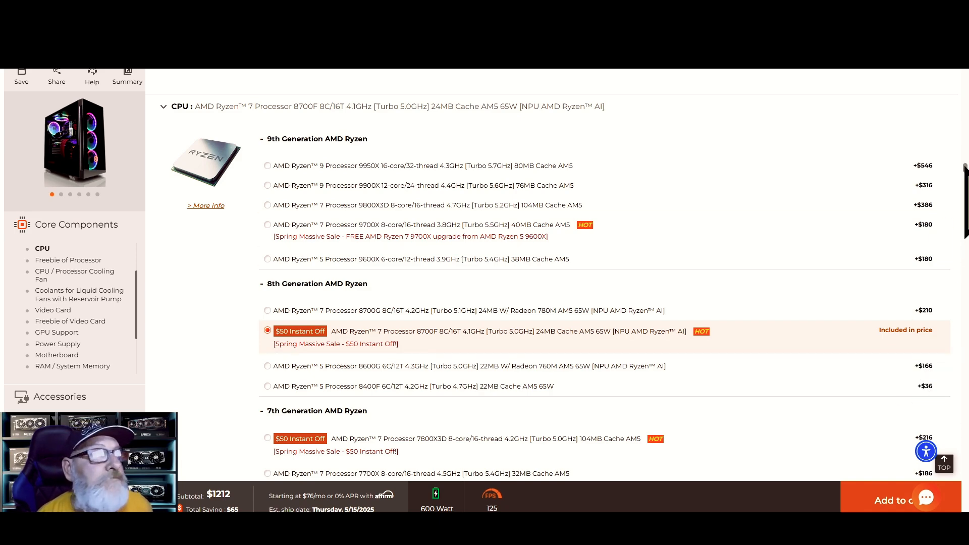
scroll(606, 278, down, 2)
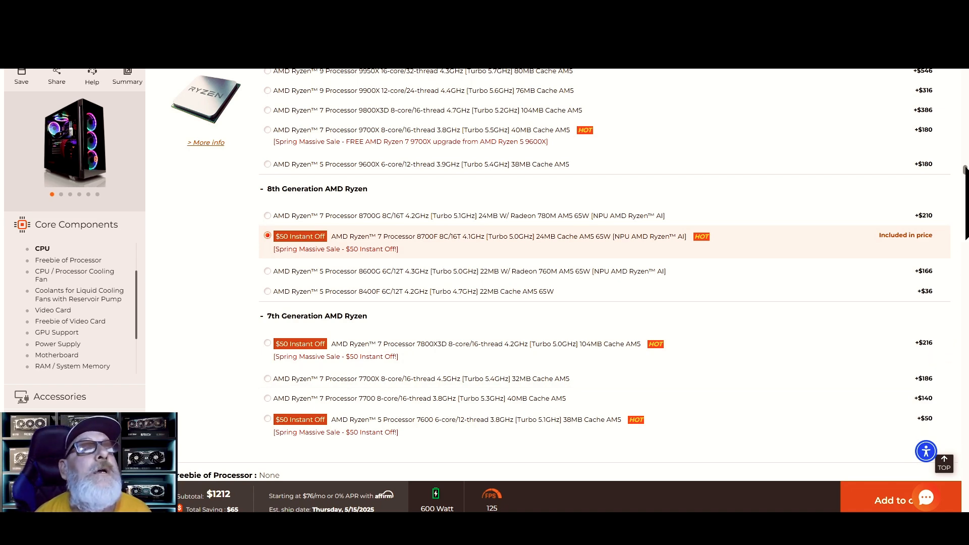
scroll(605, 290, down, 4)
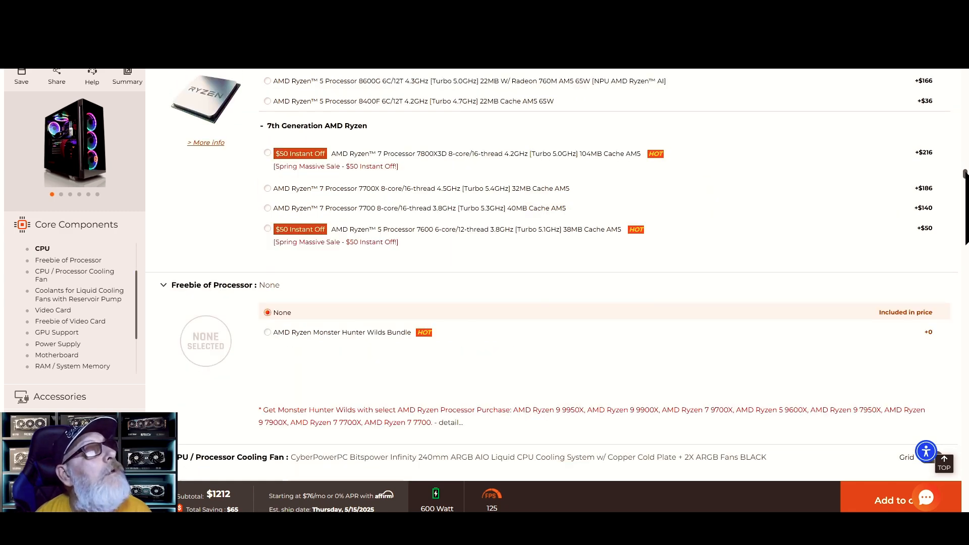
scroll(551, 276, down, 1)
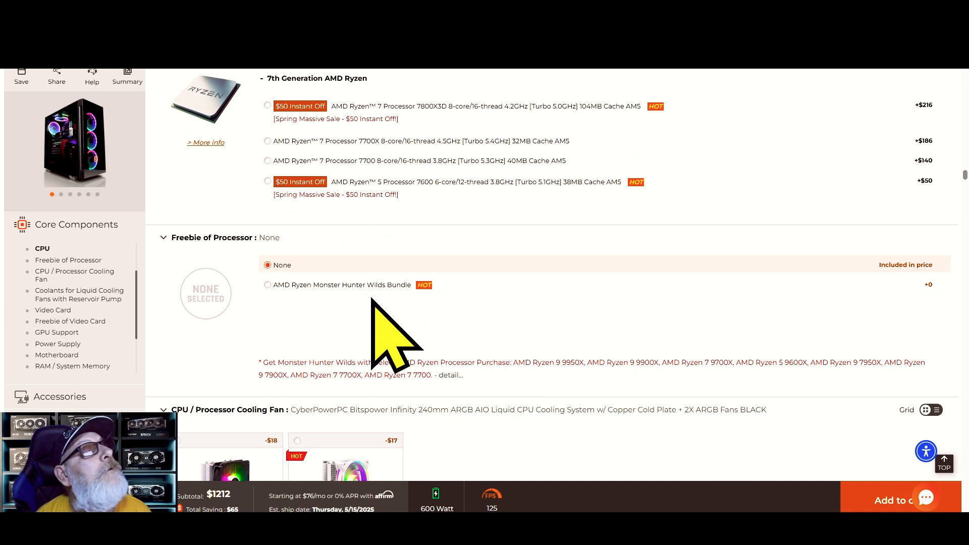
Step: Try to add the AMD Ryzen Monster Hunter Wilds Bundle as the Freebie of Processor
click(267, 286)
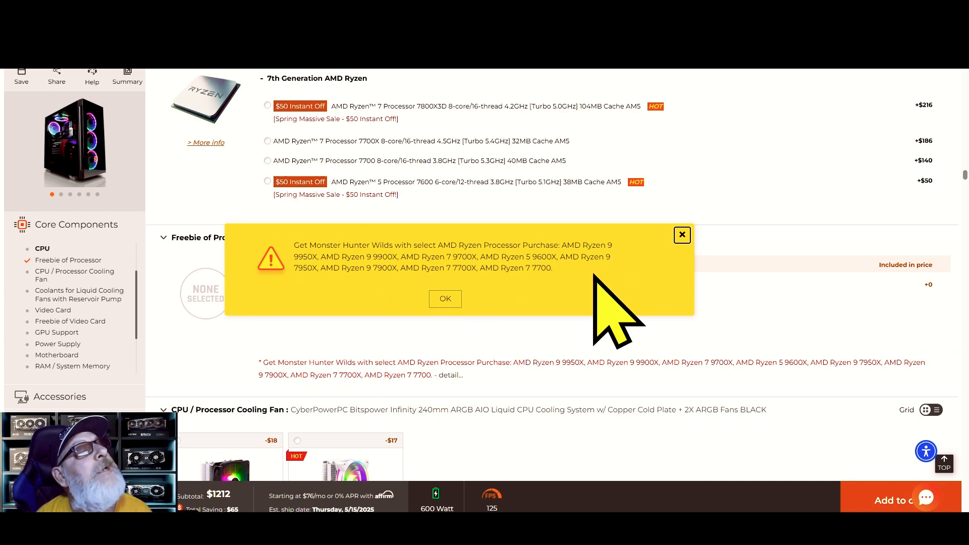
click(447, 302)
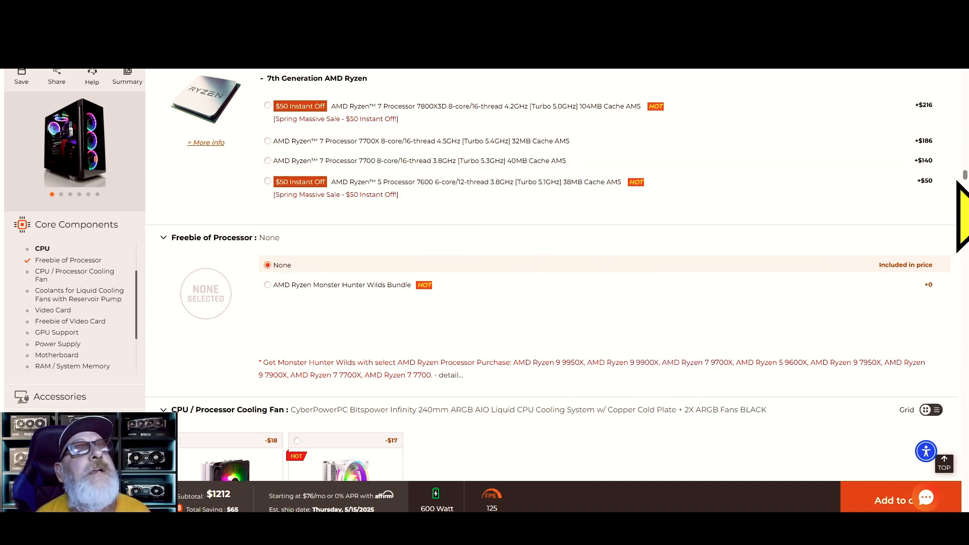
Step: Compare the Cooler Master air coolers and the 120mm–140mm liquid coolers in the CPU / Processor Cooling Fan section
scroll(556, 277, down, 5)
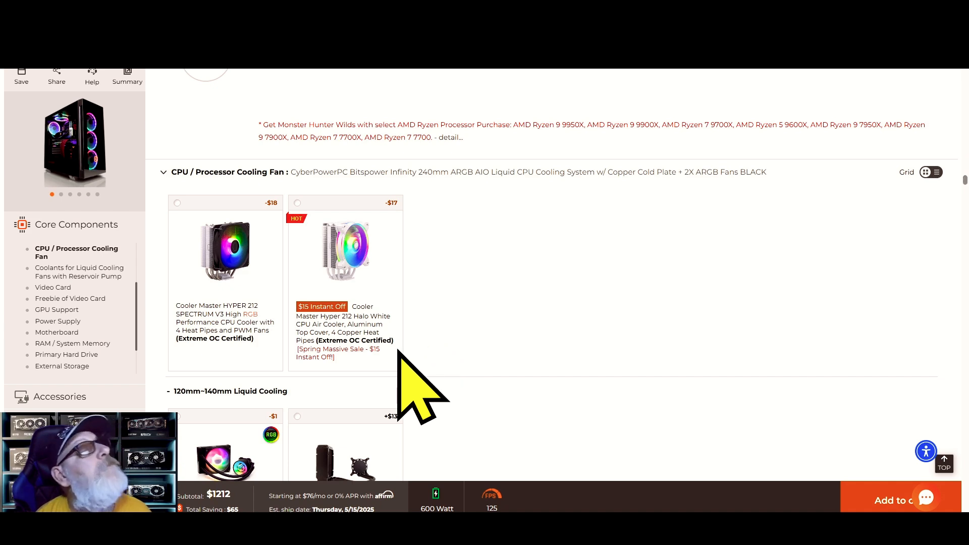
mouse_move(227, 276)
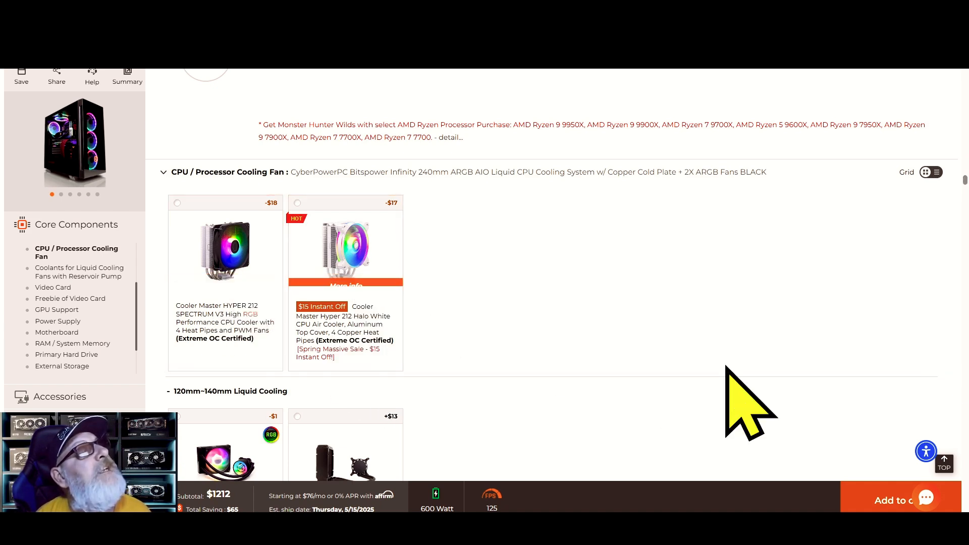
scroll(556, 283, down, 3)
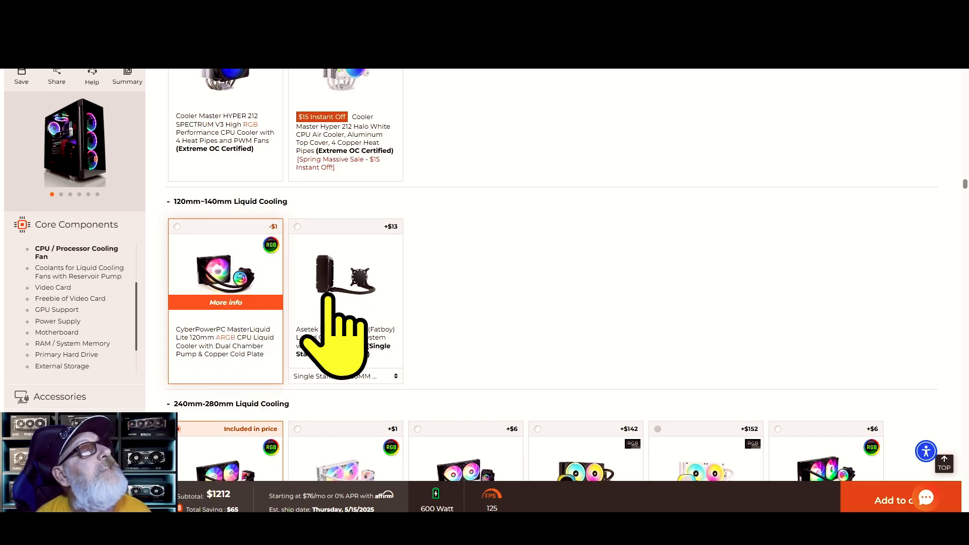
scroll(965, 217, up, 6)
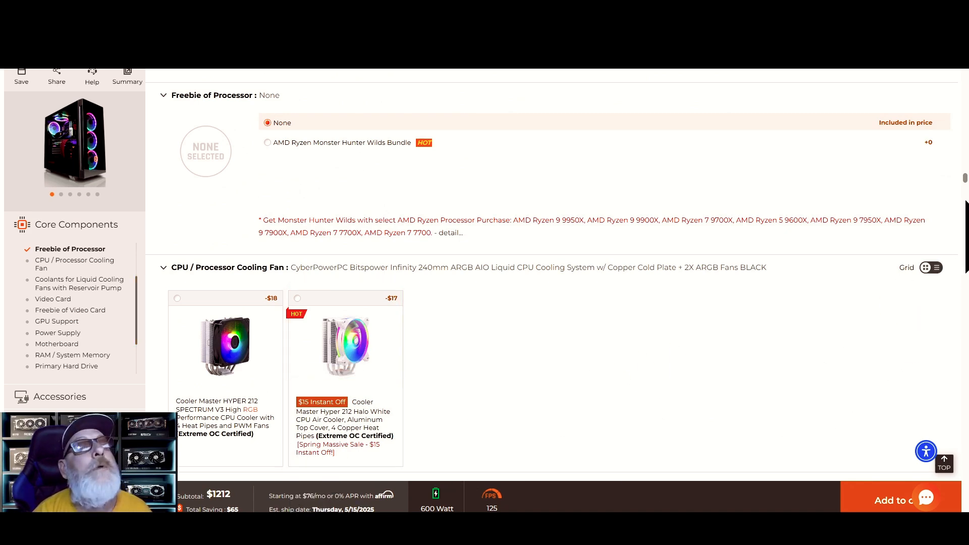
scroll(556, 277, down, 10)
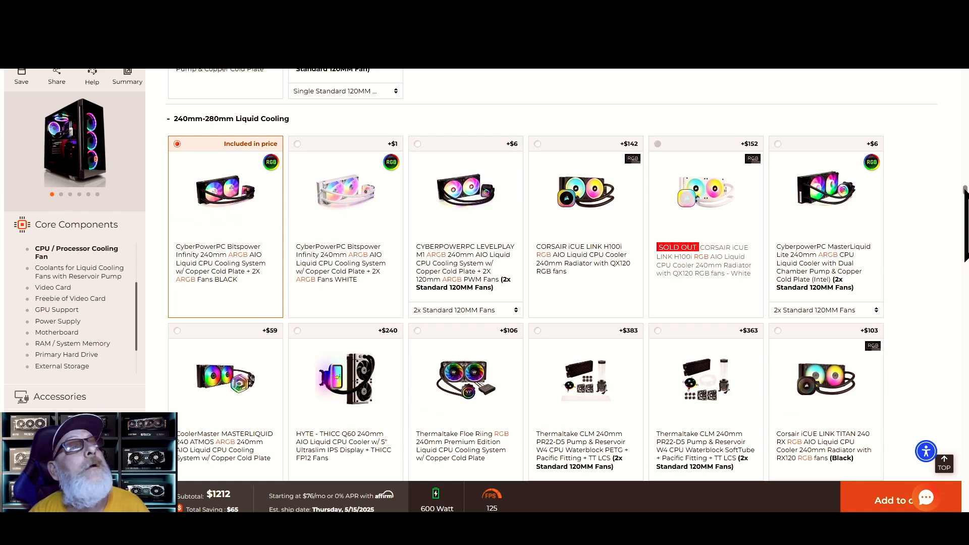
Step: Look through the 240mm-280mm and 360mm-above liquid CPU coolers and their added prices
scroll(556, 278, down, 5)
scroll(555, 277, down, 10)
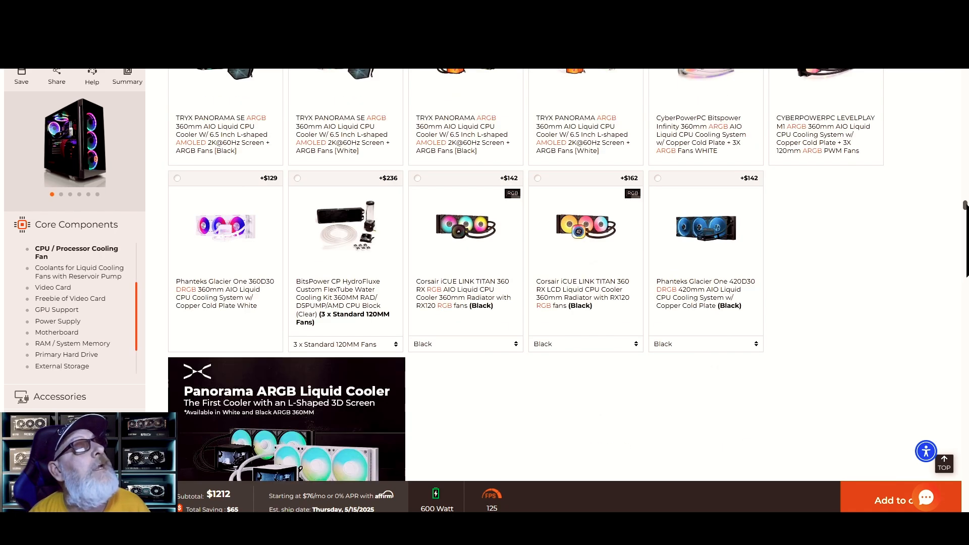
scroll(556, 278, up, 3)
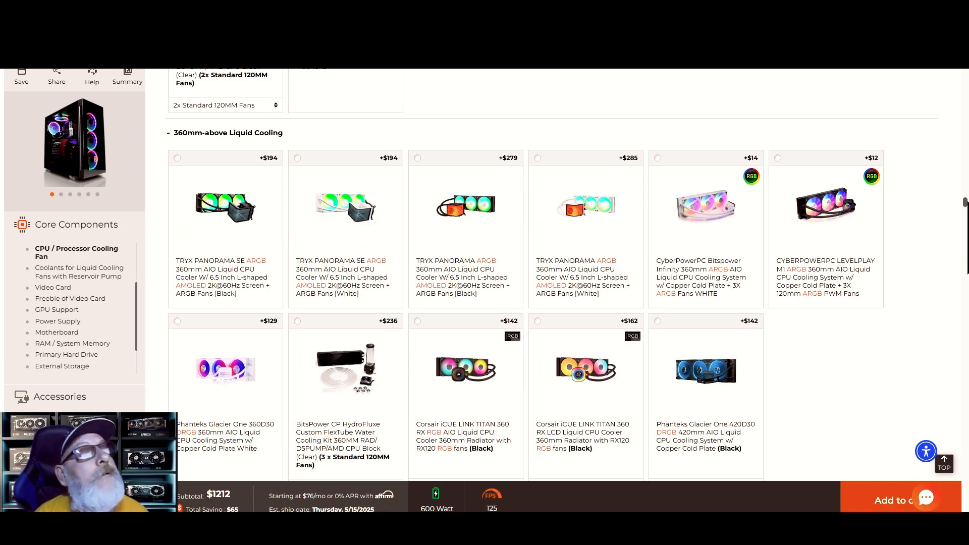
scroll(555, 277, down, 15)
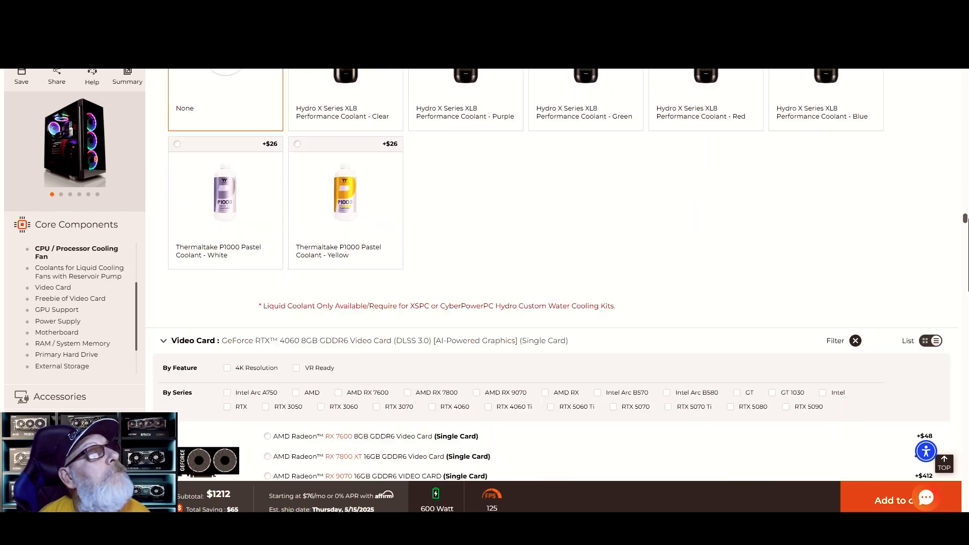
scroll(555, 277, up, 12)
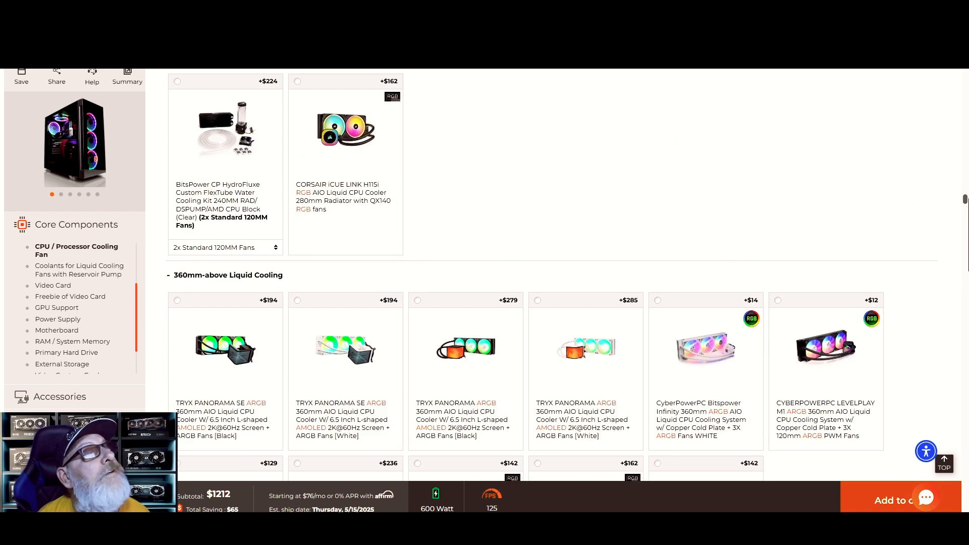
scroll(555, 277, down, 3)
scroll(555, 278, down, 3)
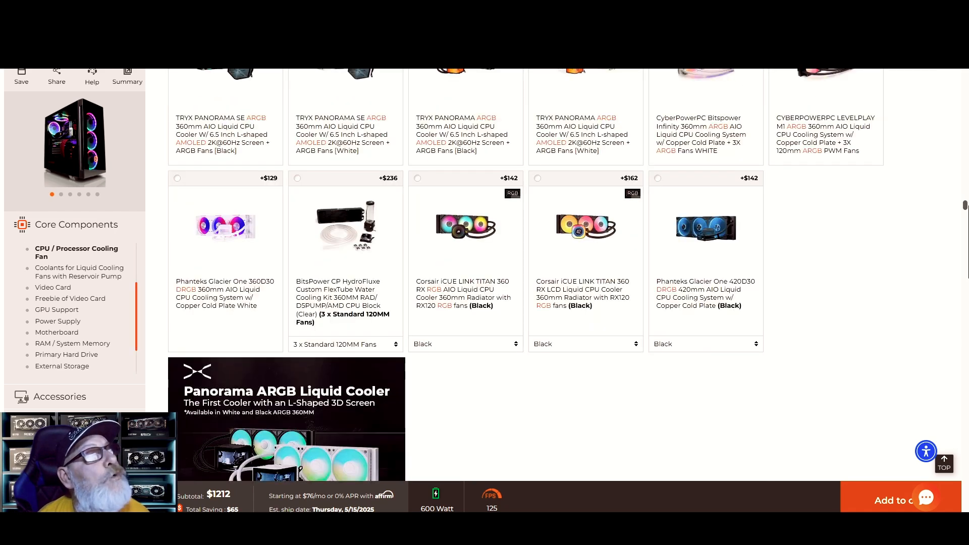
scroll(555, 278, down, 2)
scroll(556, 278, down, 9)
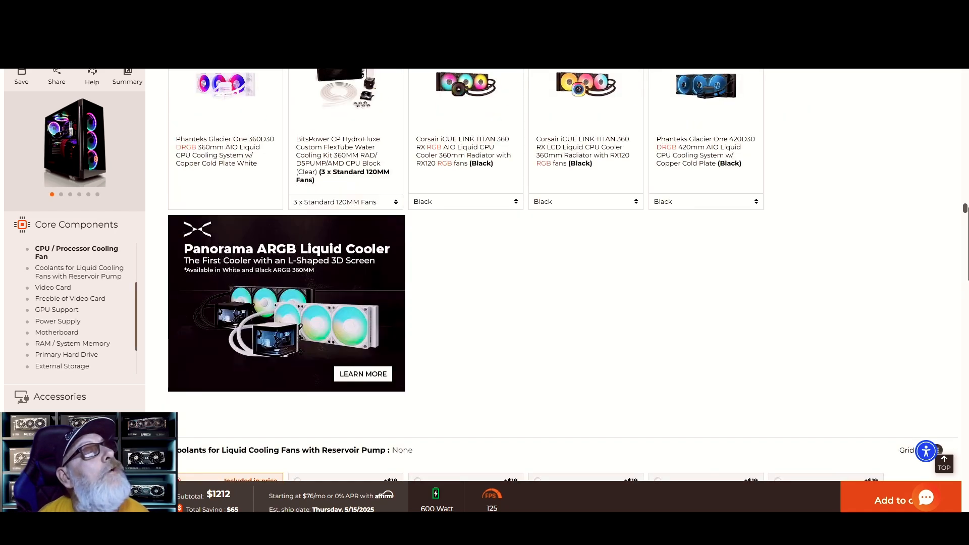
Step: Choose the GeForce RTX 3060 8GB GDDR6 with the $150 instant discount as the video card
scroll(556, 277, down, 4)
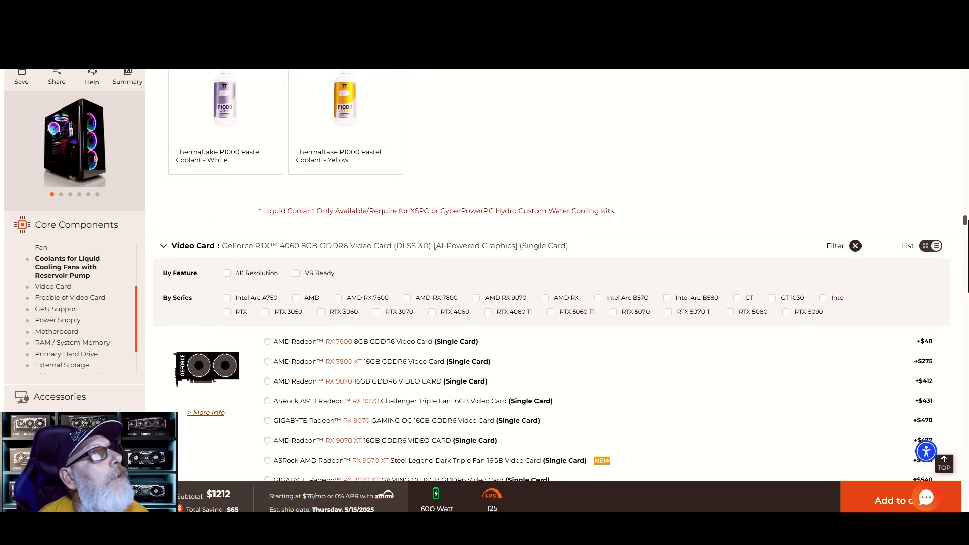
scroll(905, 216, down, 7)
scroll(881, 208, up, 7)
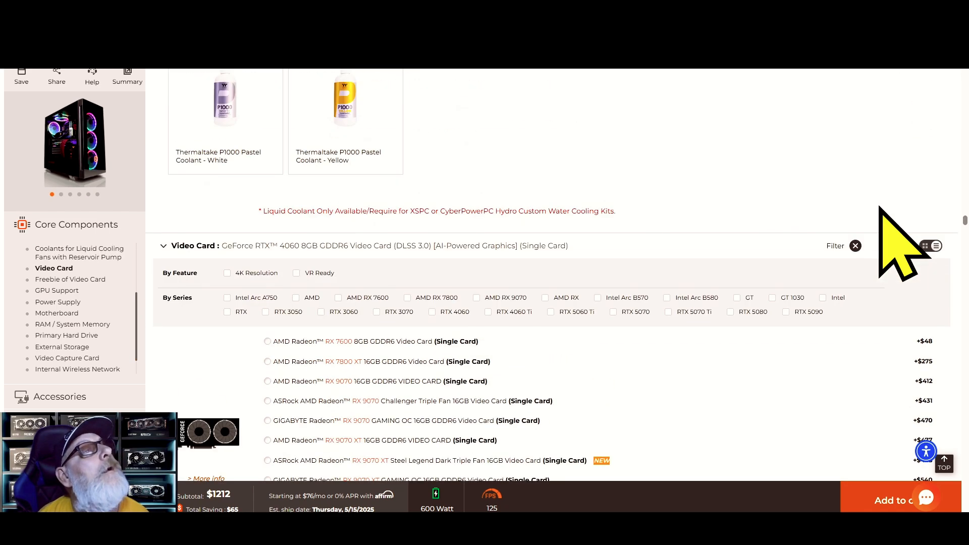
scroll(555, 278, down, 4)
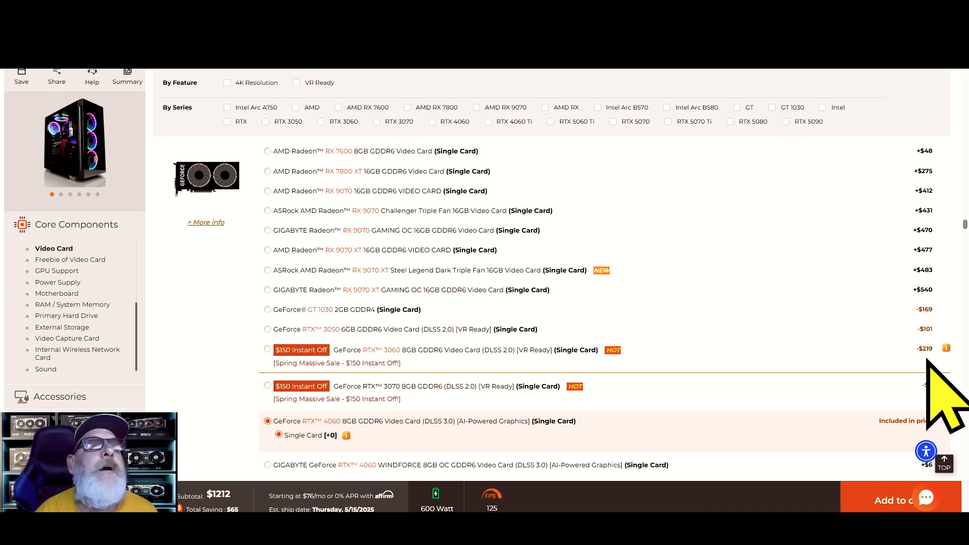
click(277, 362)
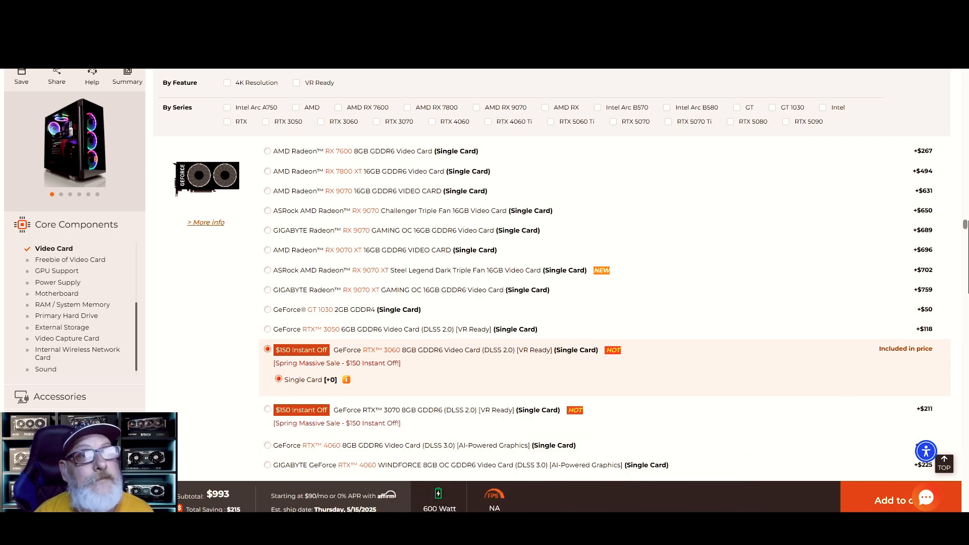
Step: Examine the remaining GeForce, liquid-cooled and Intel Arc video cards with their prices, plus the Freebie of Video Card and GPU Support options
scroll(555, 277, down, 4)
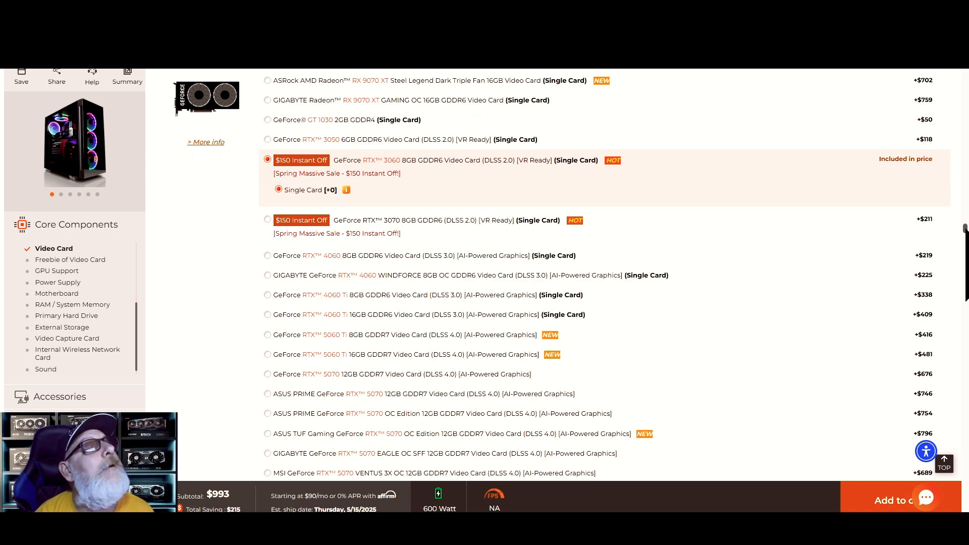
scroll(556, 278, down, 2)
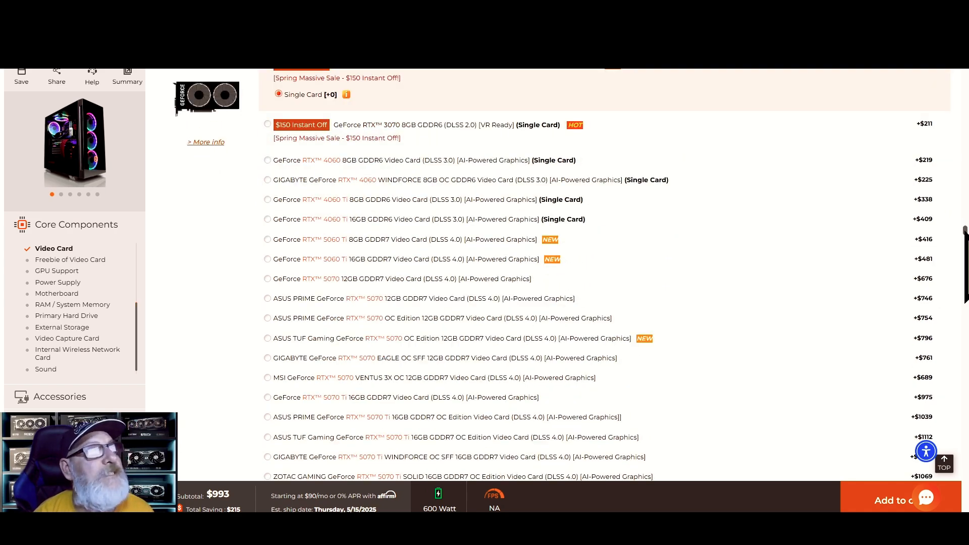
scroll(555, 277, down, 10)
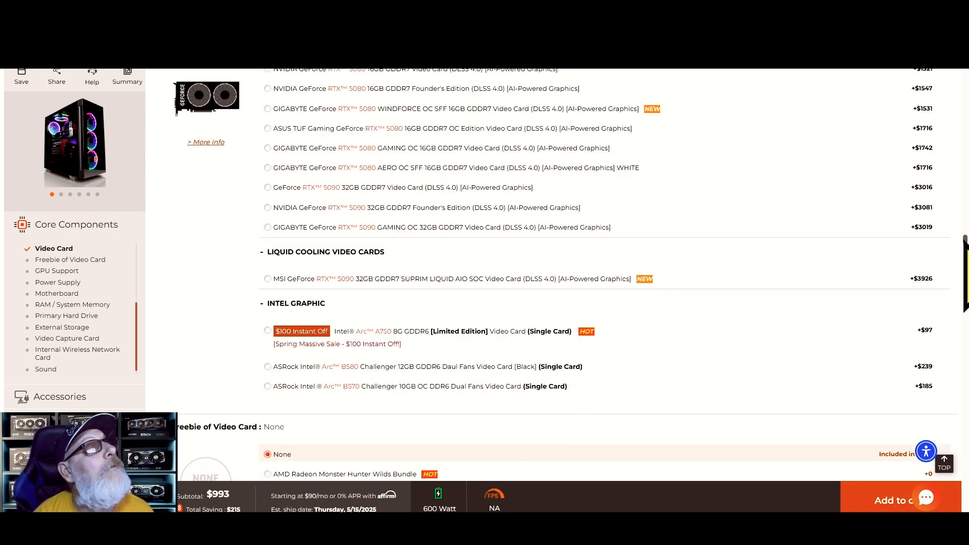
scroll(555, 278, down, 2)
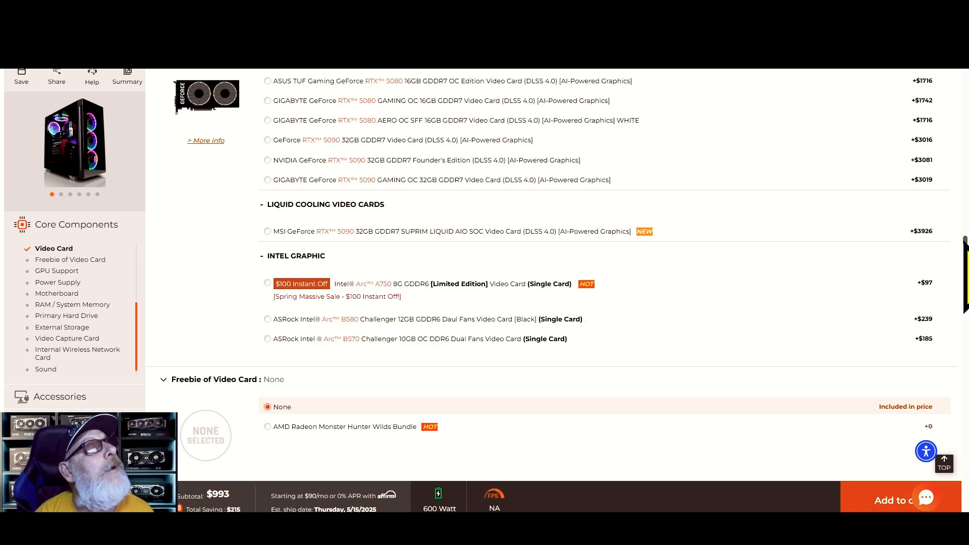
scroll(556, 277, down, 1)
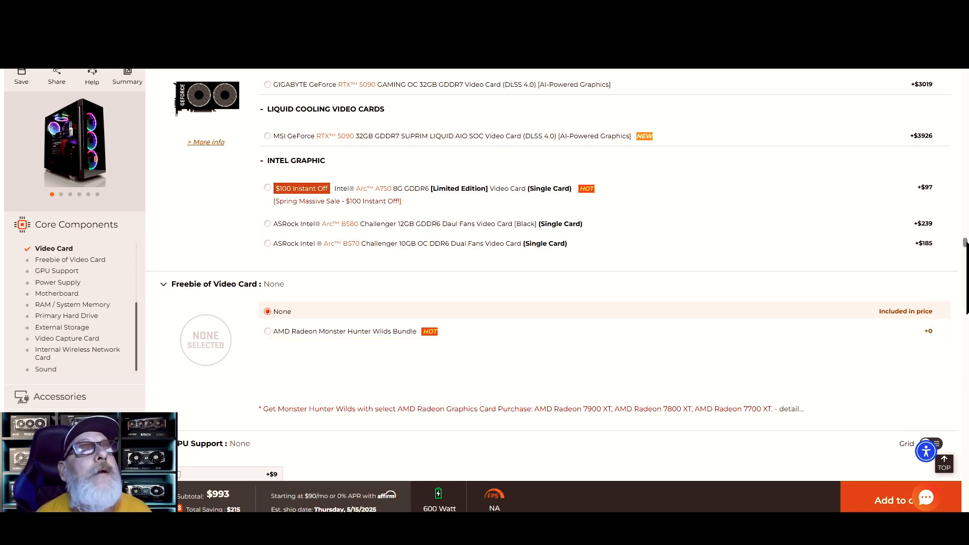
scroll(556, 278, down, 2)
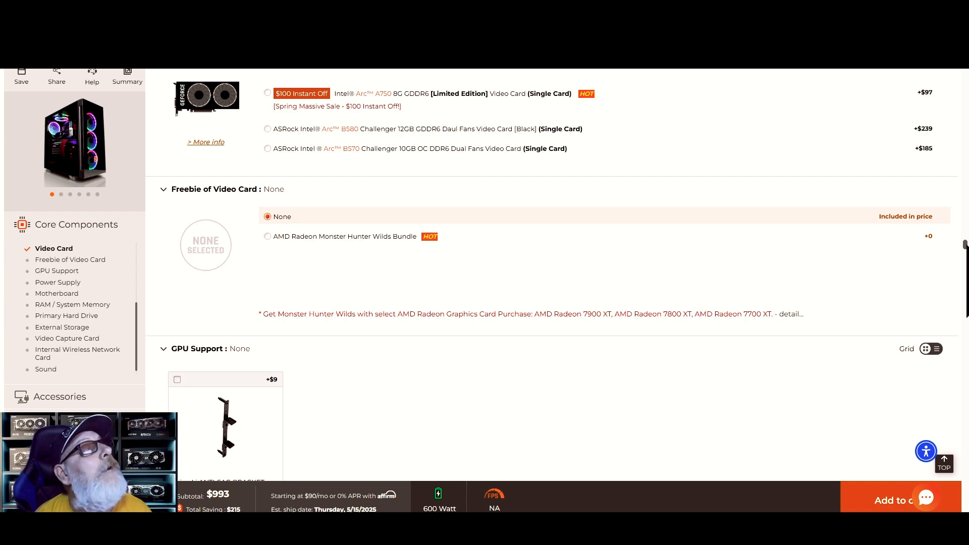
scroll(556, 278, down, 7)
scroll(556, 277, down, 1)
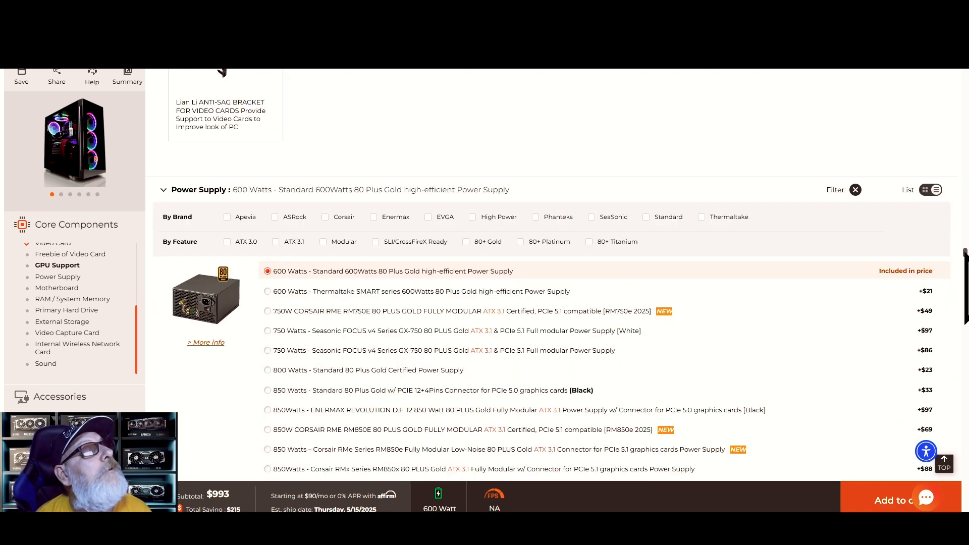
scroll(555, 278, up, 7)
scroll(556, 278, up, 2)
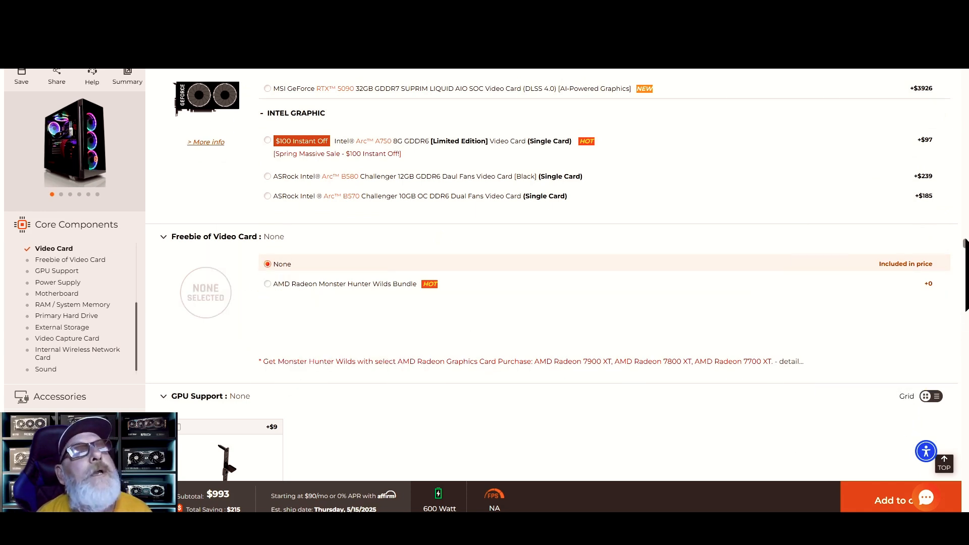
scroll(555, 277, down, 8)
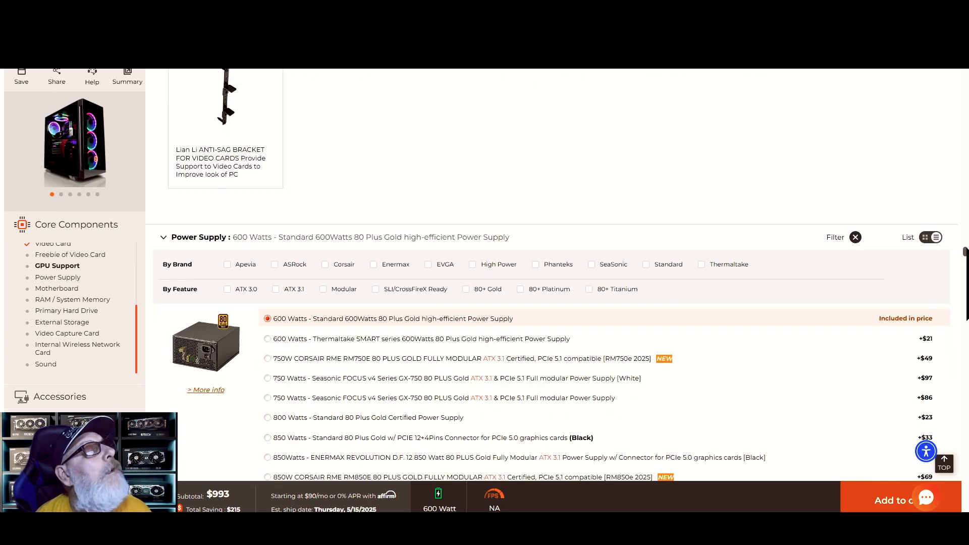
Step: Compare the power supply choices and select the 750W Corsair RM750e 80 Plus Gold fully modular unit
scroll(555, 278, down, 4)
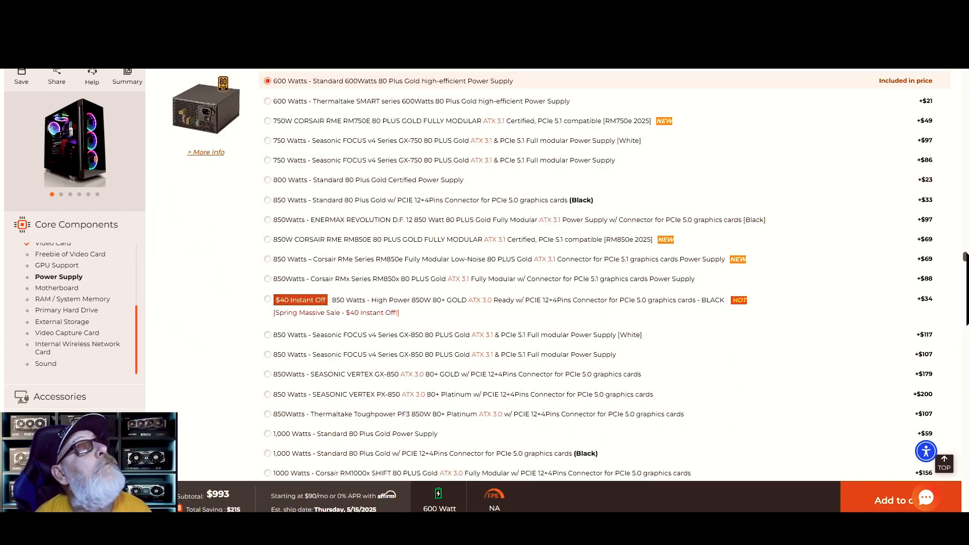
scroll(556, 278, up, 2)
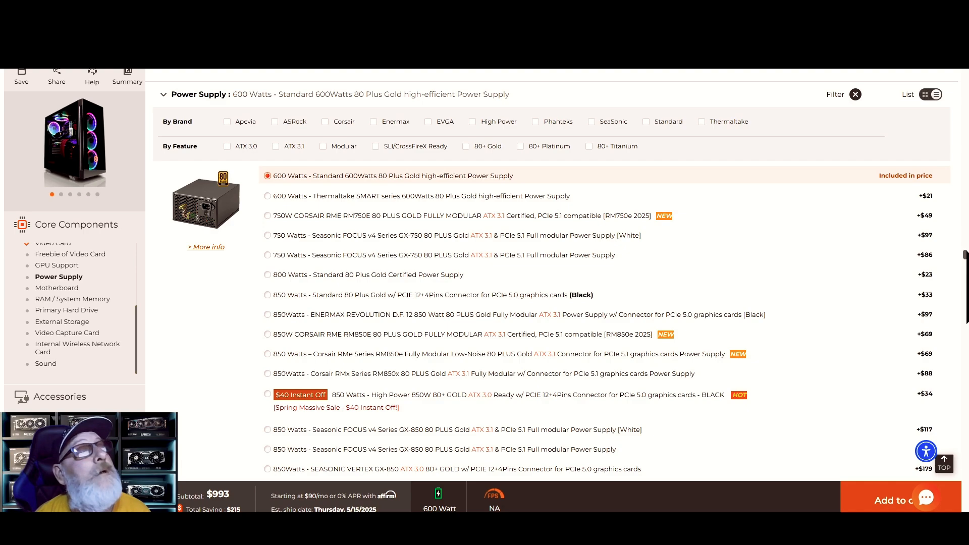
scroll(556, 277, down, 6)
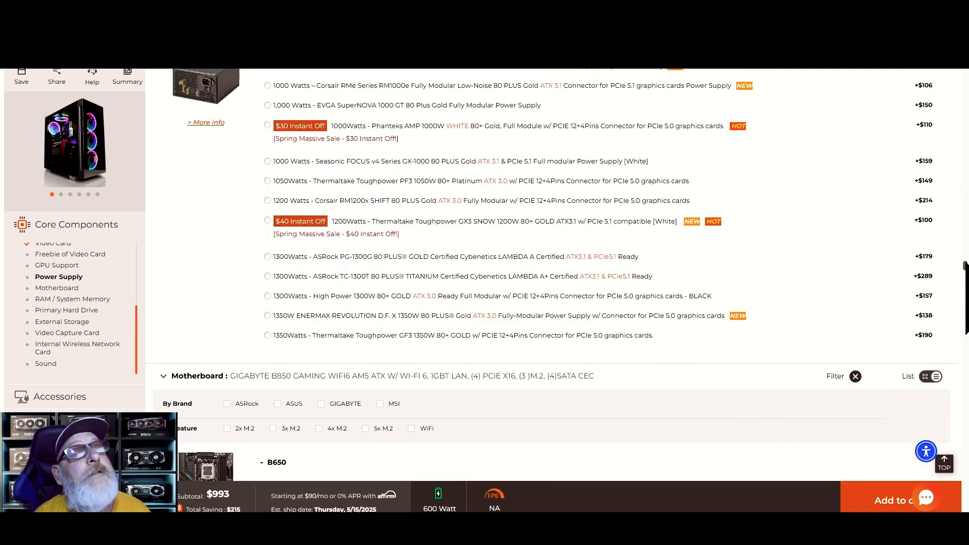
scroll(556, 277, up, 2)
scroll(555, 277, up, 5)
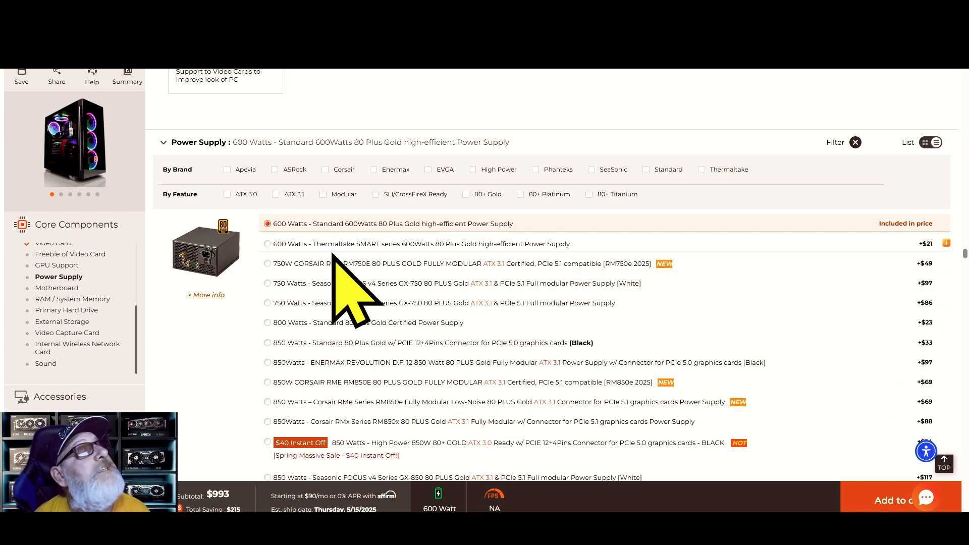
click(268, 264)
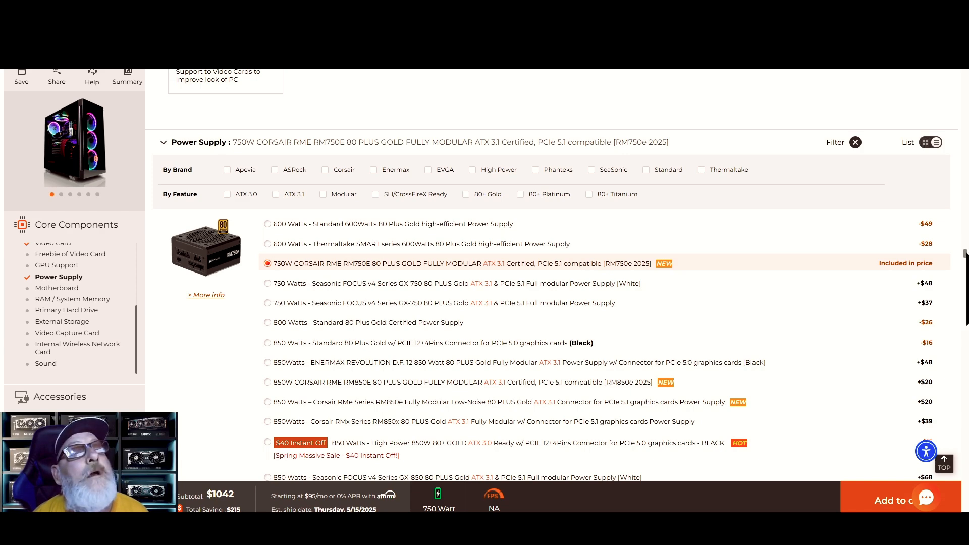
Step: View the details of the 850 Watts Standard 80 Plus Gold power supply with PCIE 12+4Pins connector and choose it in black
scroll(558, 275, down, 1)
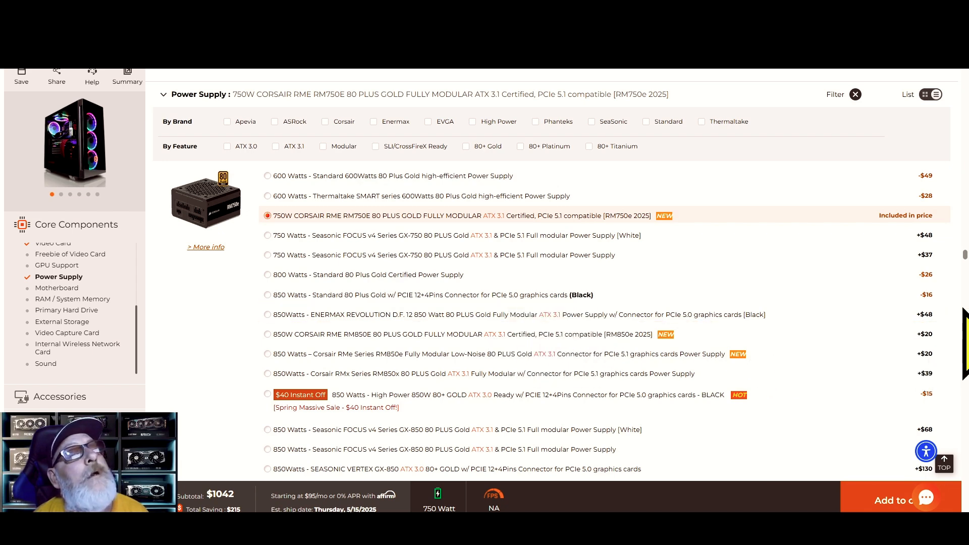
click(948, 294)
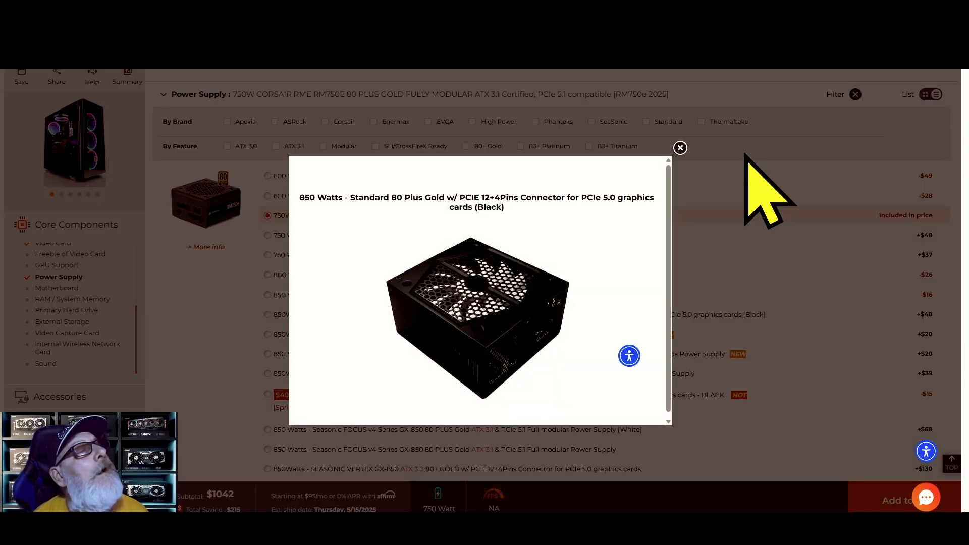
click(680, 147)
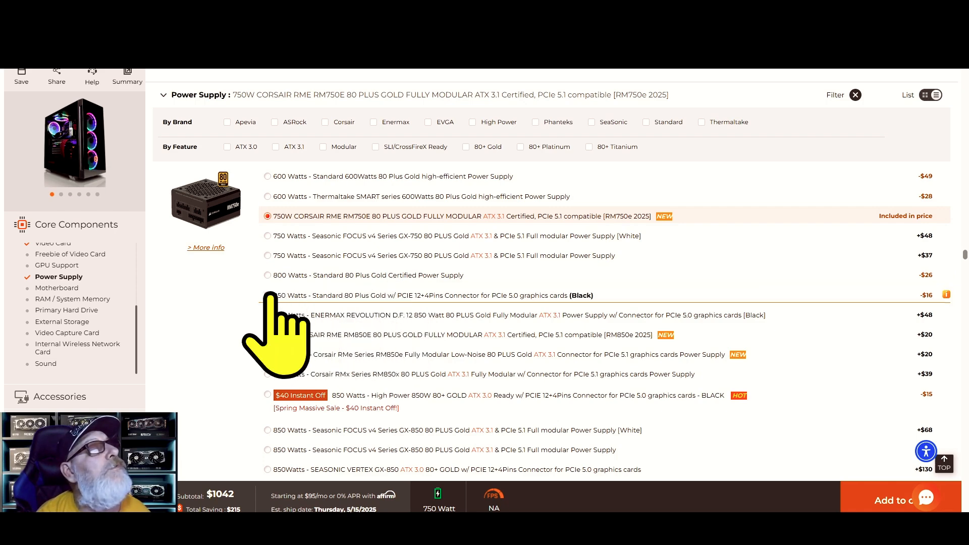
click(300, 298)
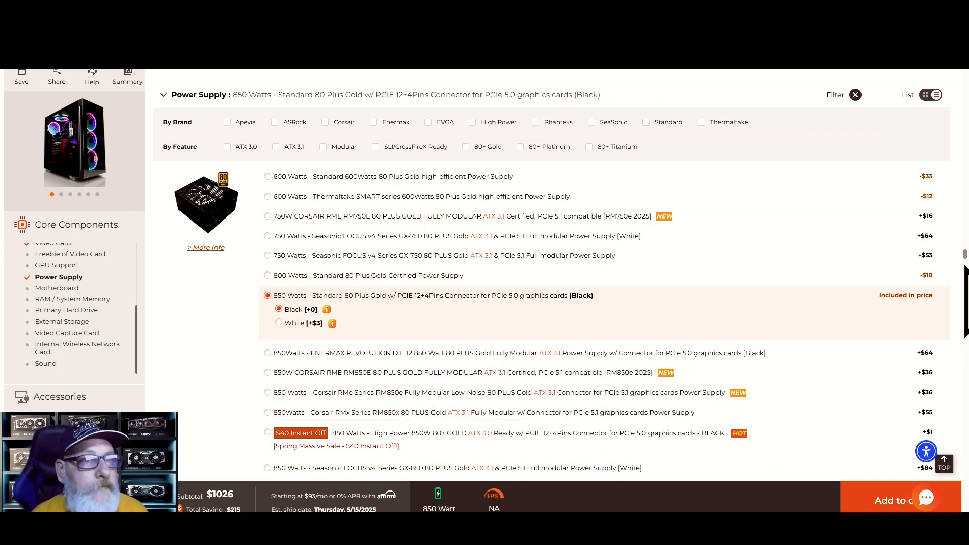
Step: Compare the motherboards, trying the ASUS PRIME B850-PLUS and MSI PRO B850-P before returning to the GIGABYTE B850 GAMING WIFI6
scroll(965, 255, down, 15)
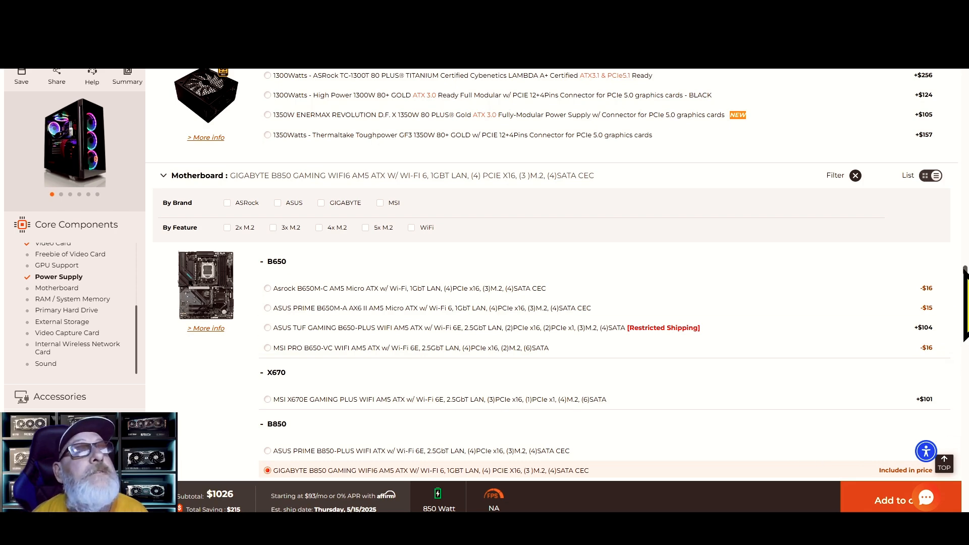
scroll(965, 303, down, 5)
scroll(966, 303, up, 5)
scroll(966, 308, down, 5)
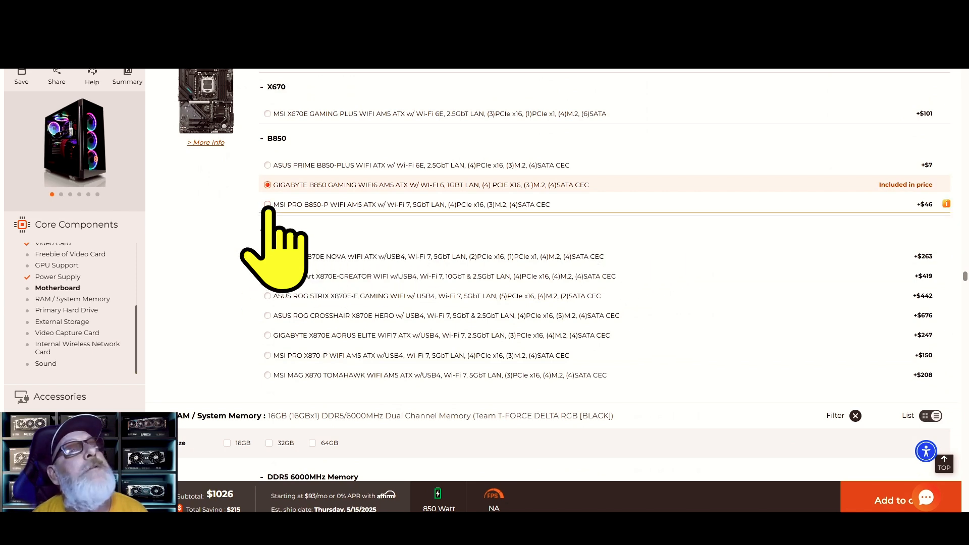
click(268, 165)
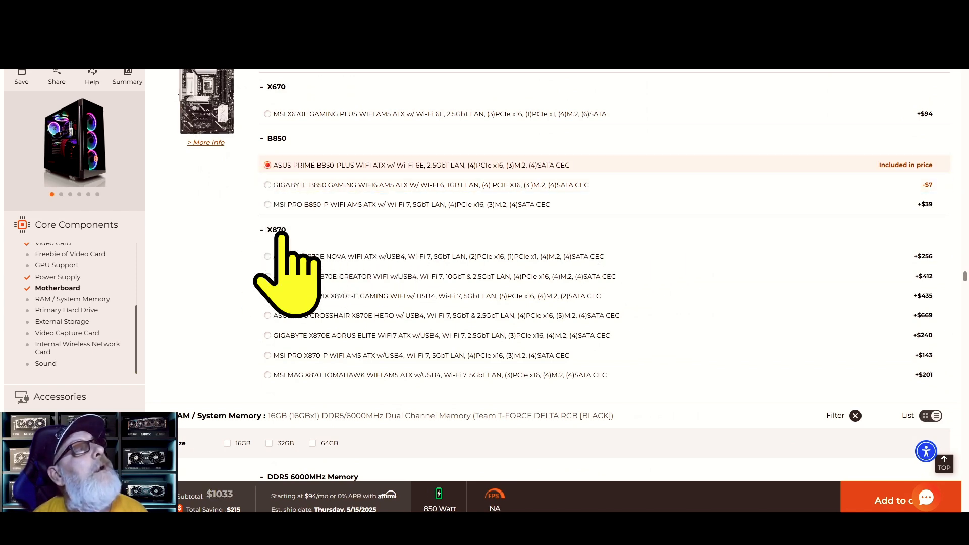
click(268, 185)
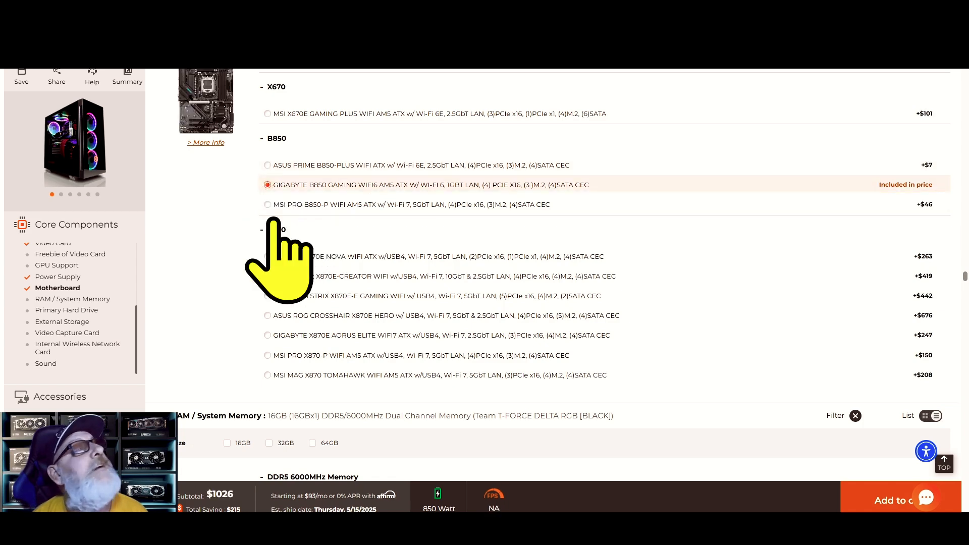
click(275, 204)
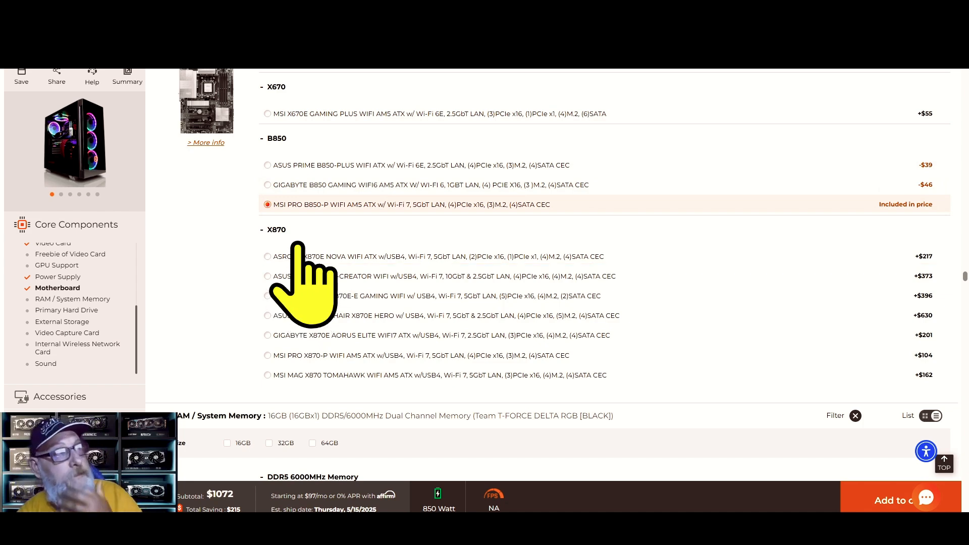
click(273, 186)
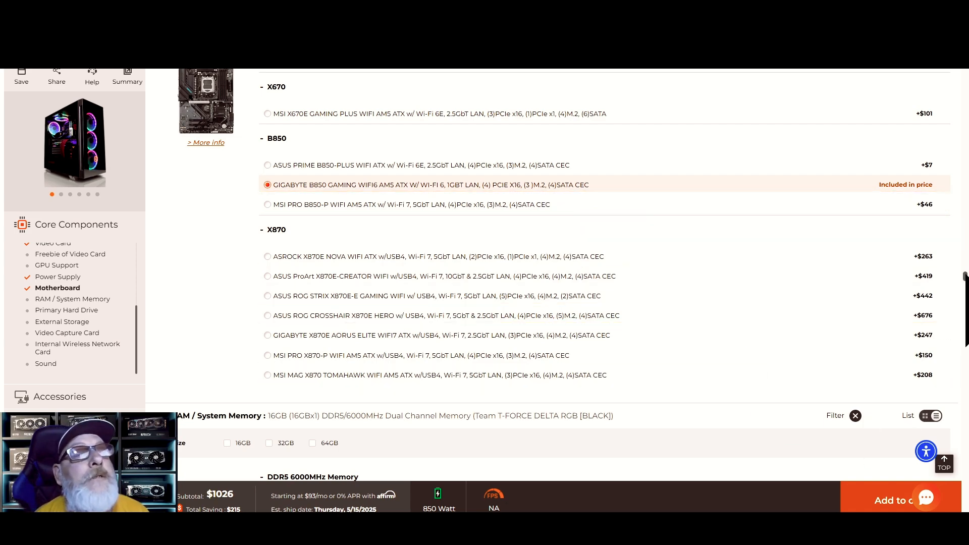
Step: Filter the RAM / System Memory choices by the 64GB size
scroll(555, 275, down, 5)
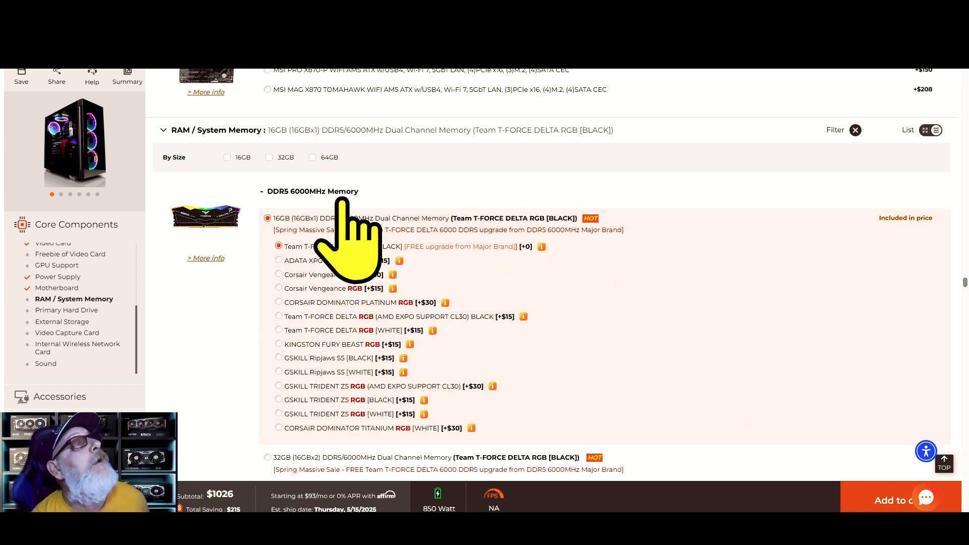
click(313, 157)
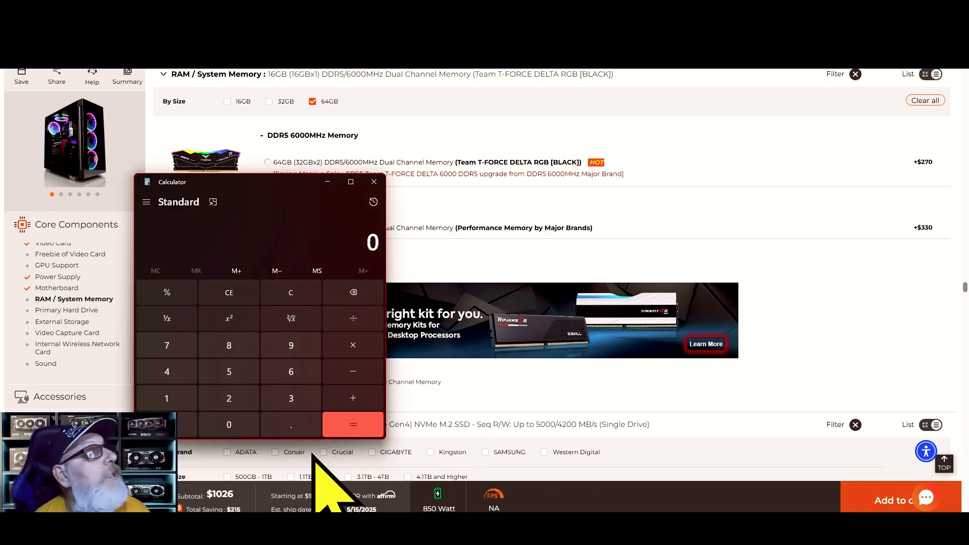
Step: In Calculator, work out 330 − 270 for the price difference between the 64GB memory kits, clear it and minimize the window
click(286, 399)
click(285, 399)
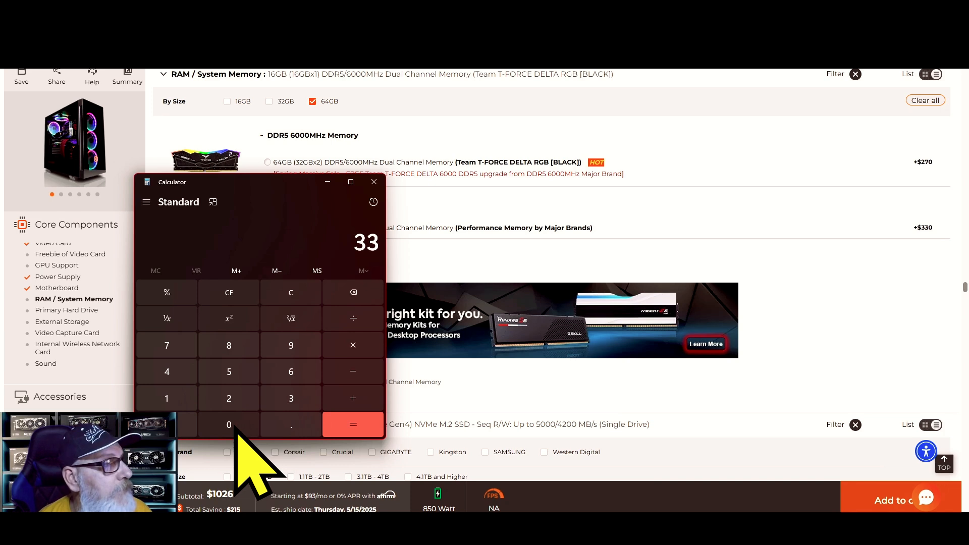
click(228, 424)
click(352, 372)
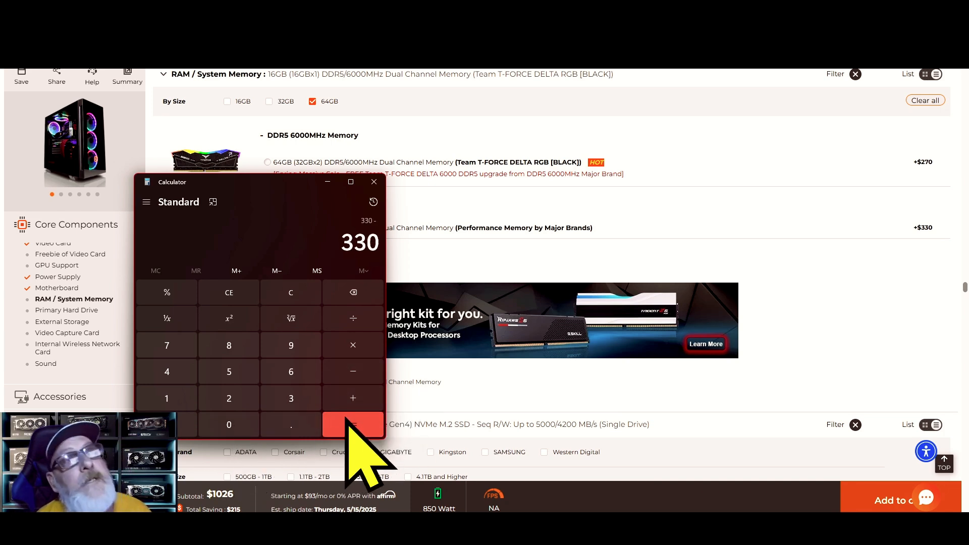
click(222, 402)
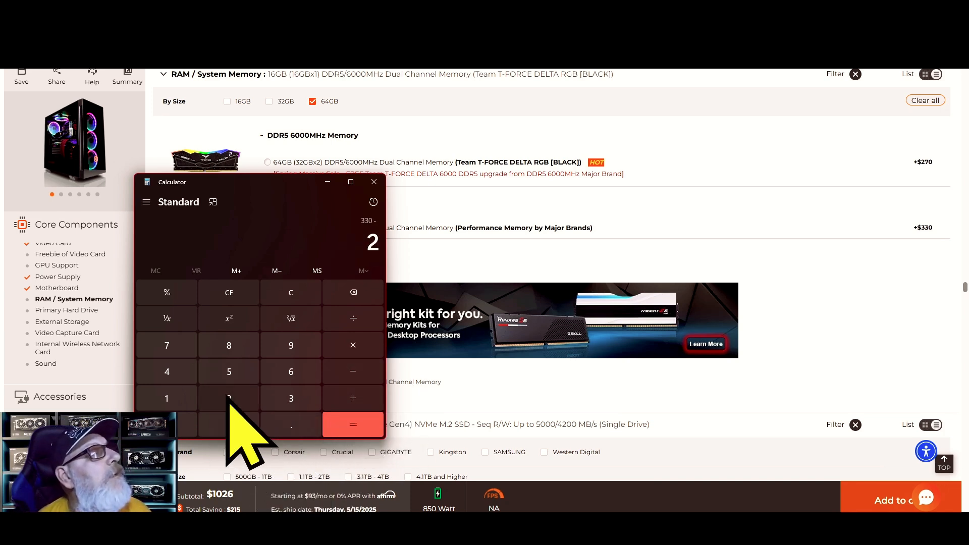
click(167, 346)
click(229, 425)
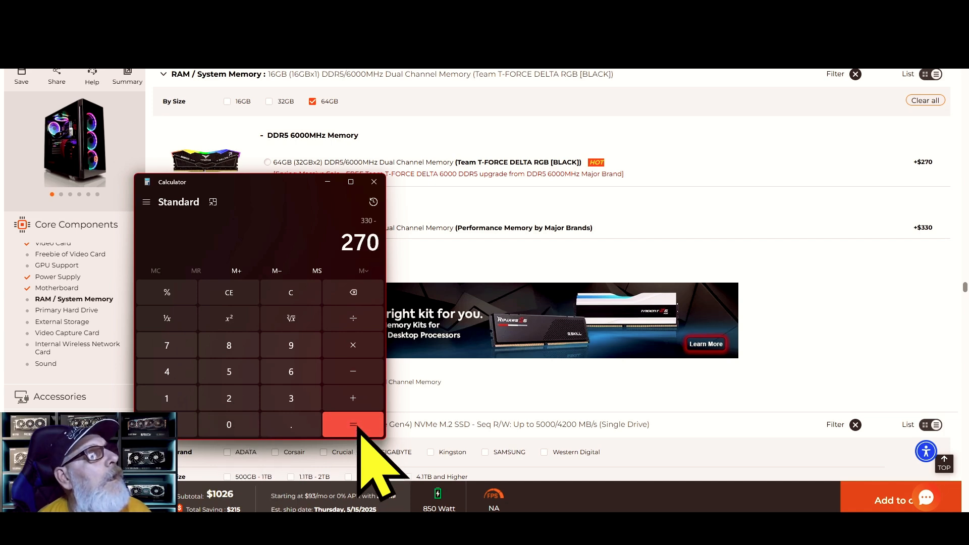
click(355, 425)
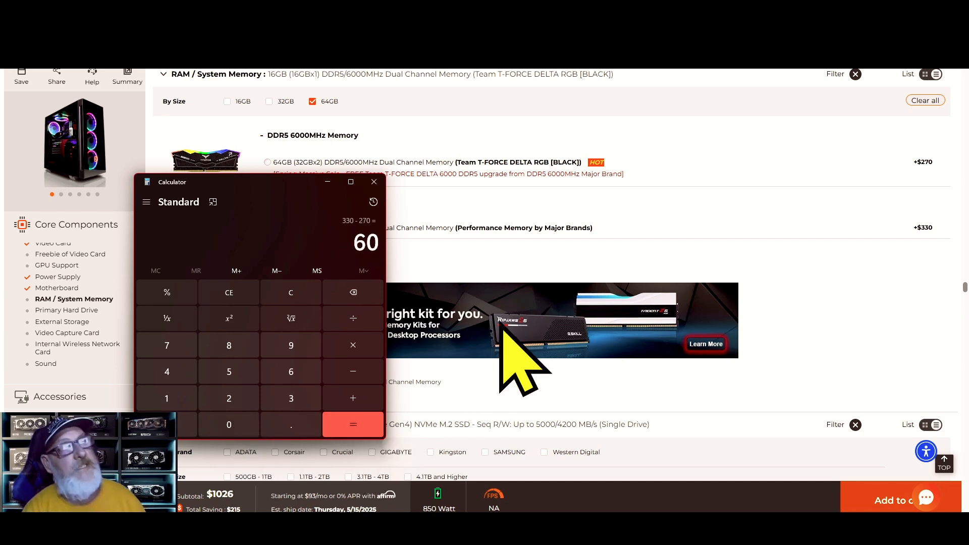
click(287, 293)
click(329, 183)
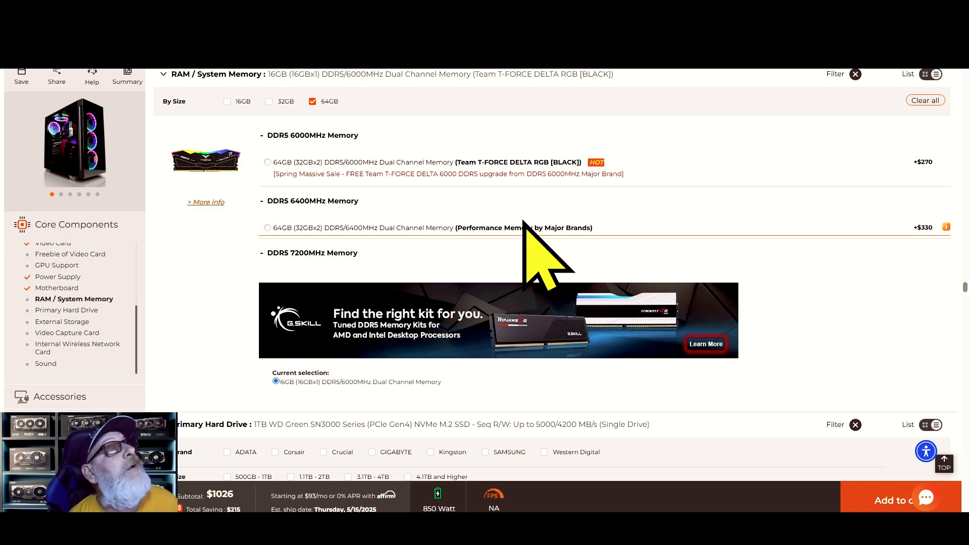
Step: Add 32GB to the memory size filter and choose the 32GB (16GBx2) DDR5/6000MHz kit in Corsair Vengeance LPX
scroll(523, 222, up, 6)
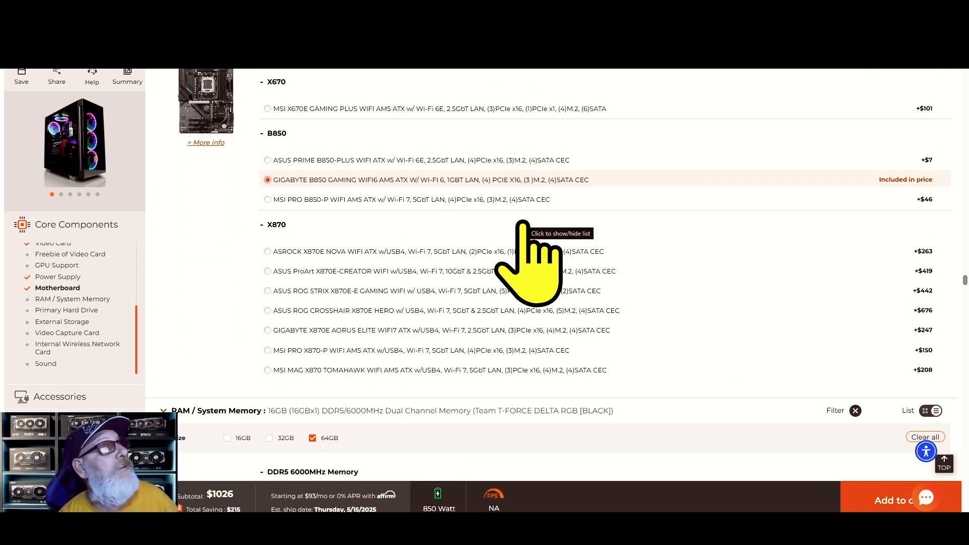
click(270, 439)
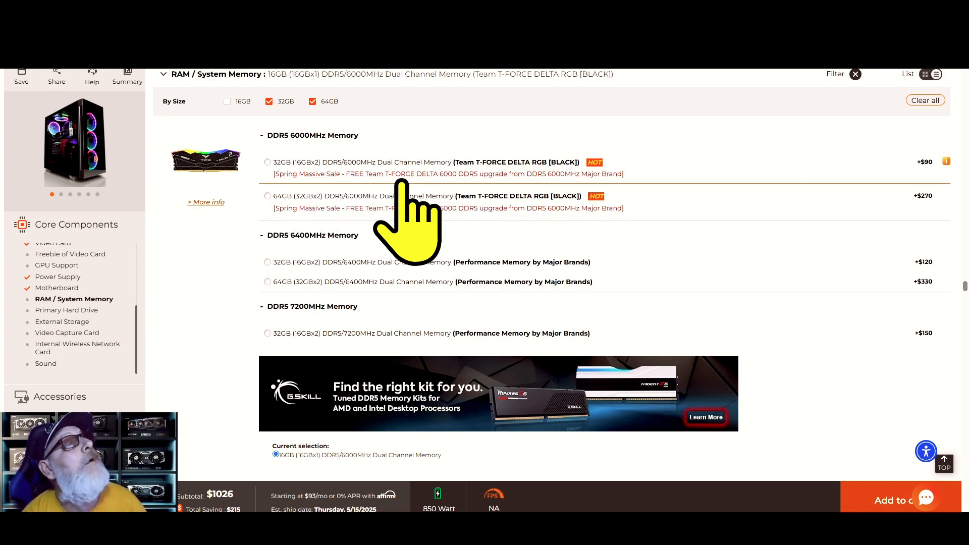
click(268, 162)
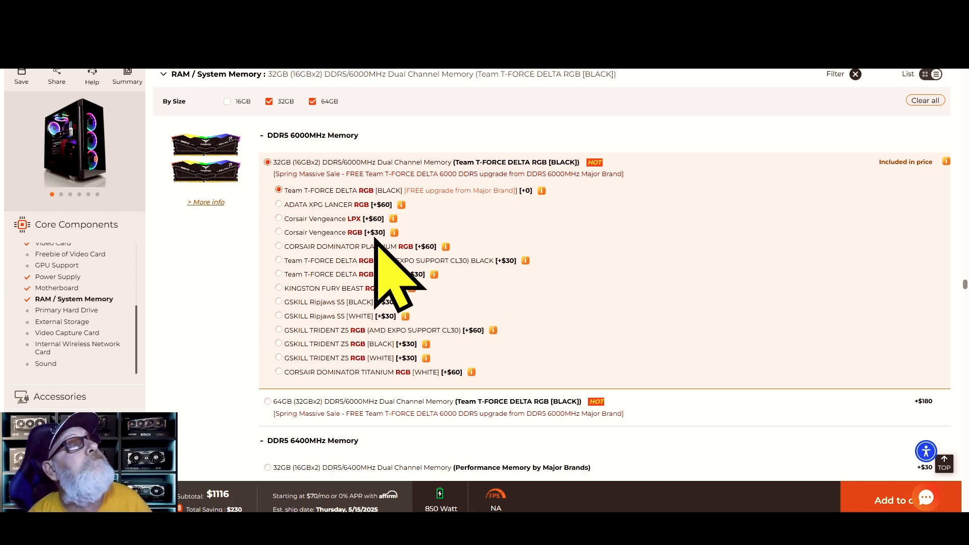
click(279, 218)
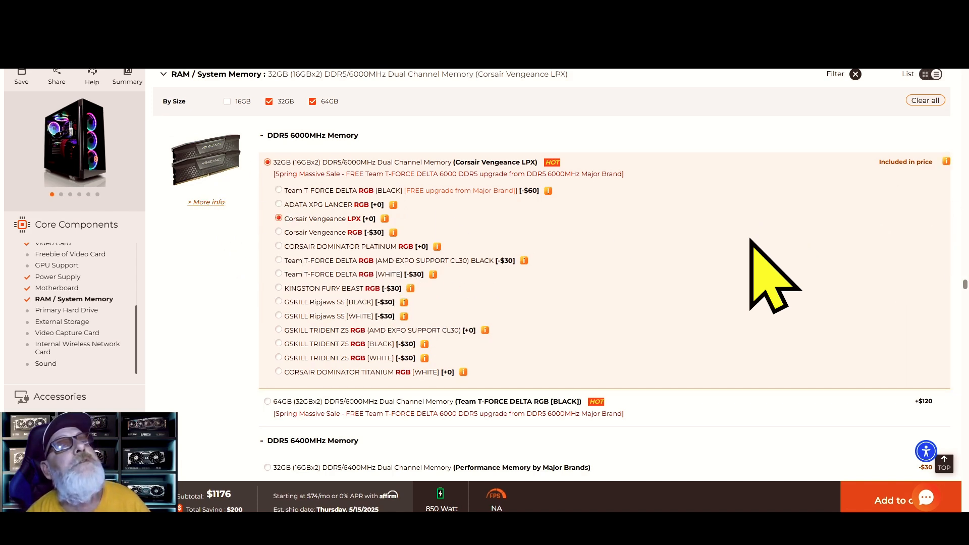
Step: Compare the primary hard drive choices and select the 1TB WD BLACK SN850X PCIe Gen4 as Dual Drive (1TB x 2)
mouse_move(965, 285)
mouse_down()
mouse_move(965, 275)
mouse_move(965, 284)
mouse_up()
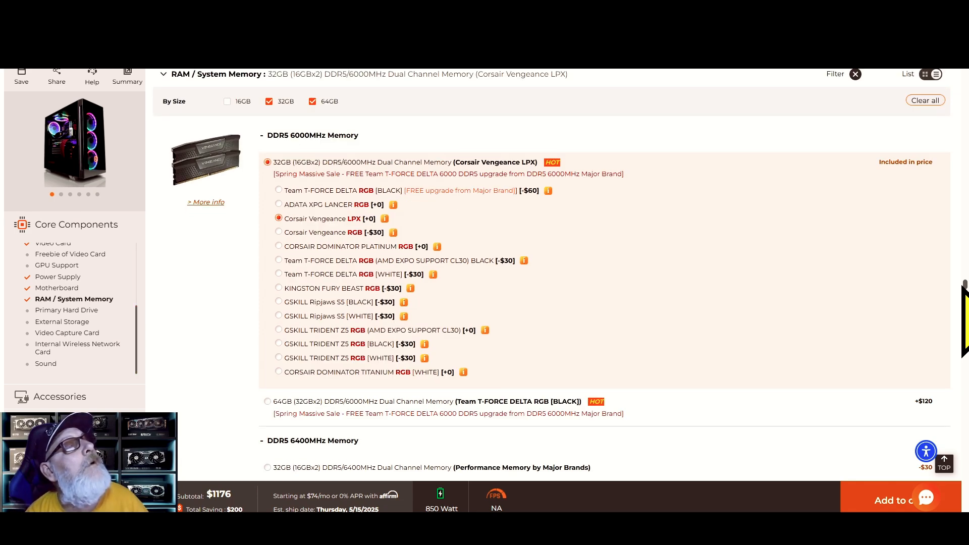
drag(965, 286, 964, 290)
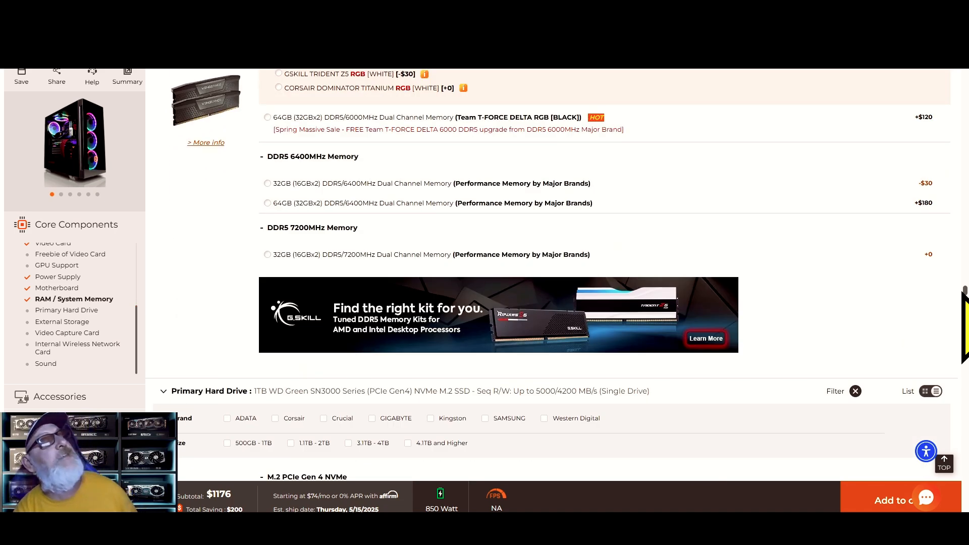
drag(965, 291, 964, 297)
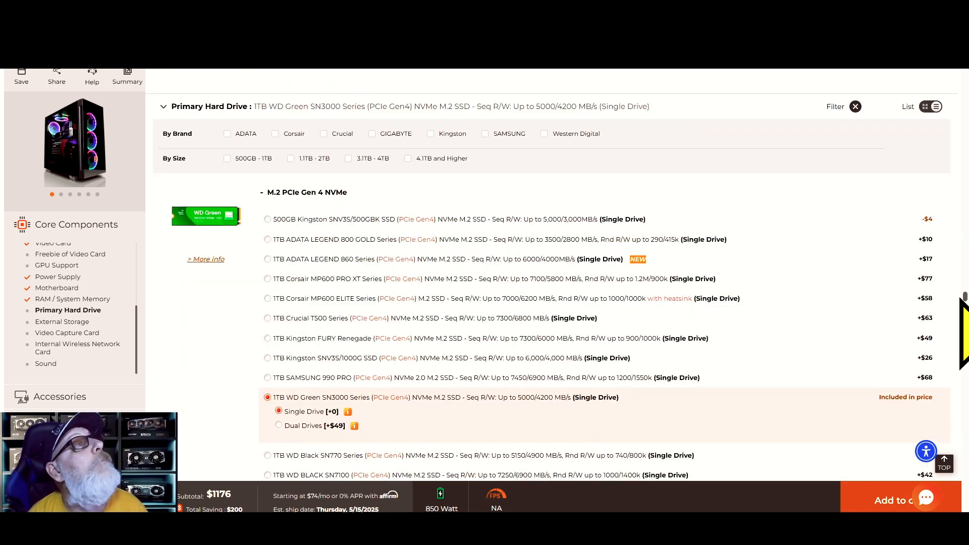
drag(965, 297, 965, 293)
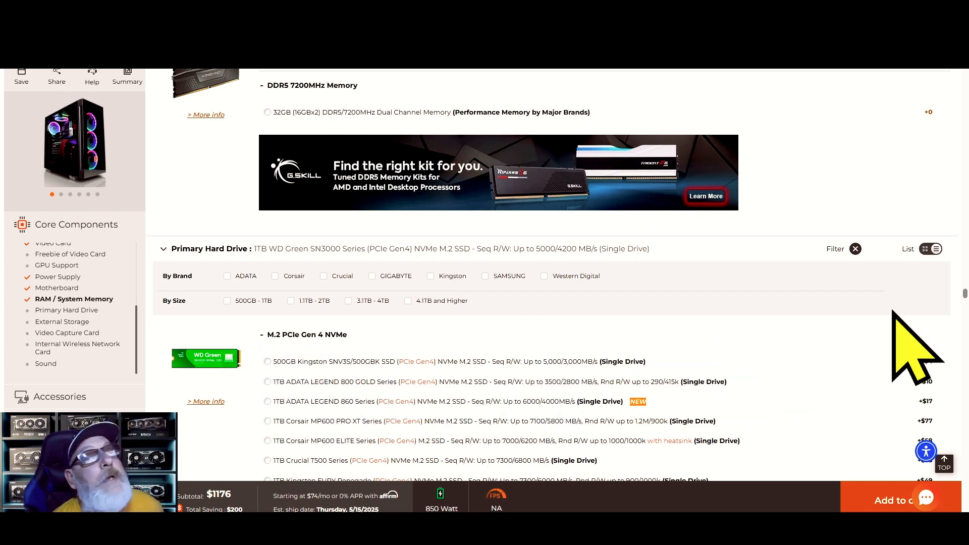
scroll(964, 303, down, 2)
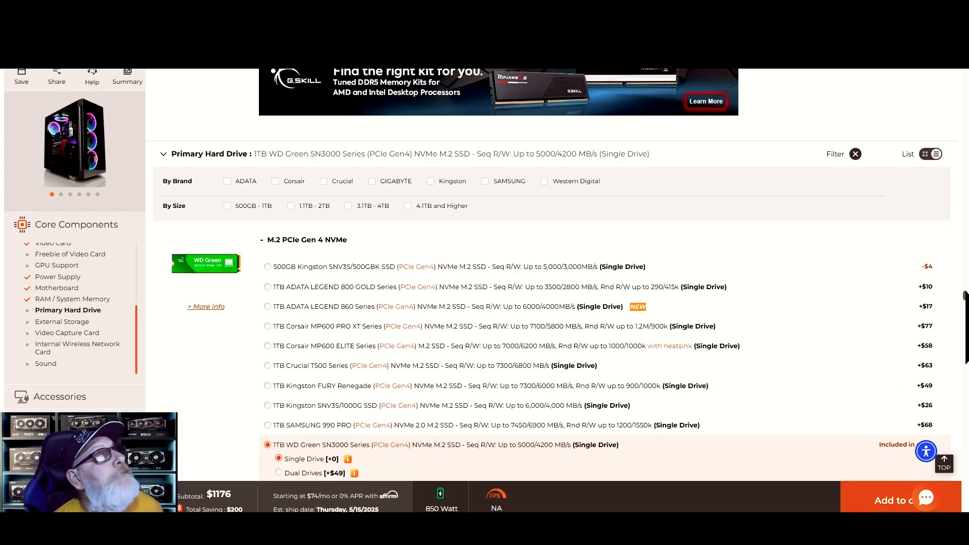
scroll(964, 296, down, 2)
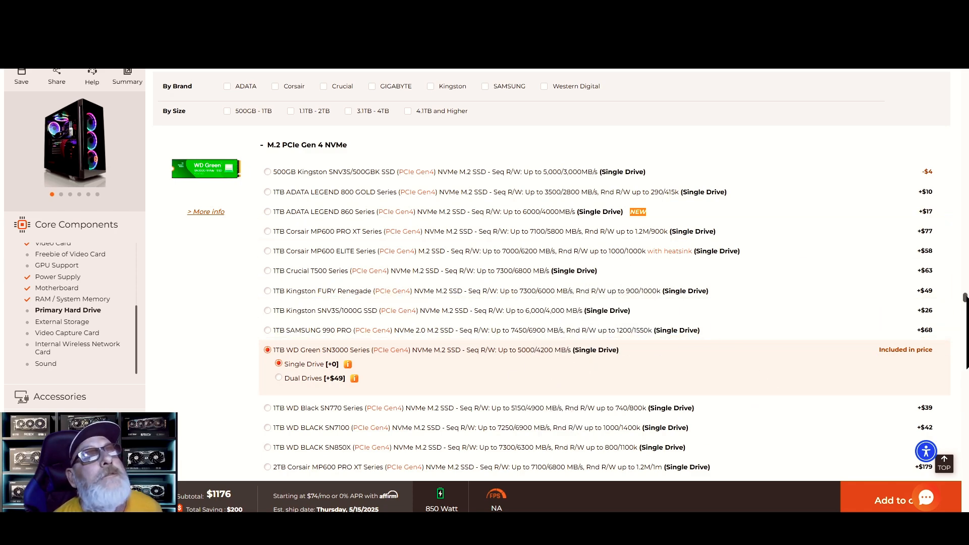
scroll(555, 277, down, 8)
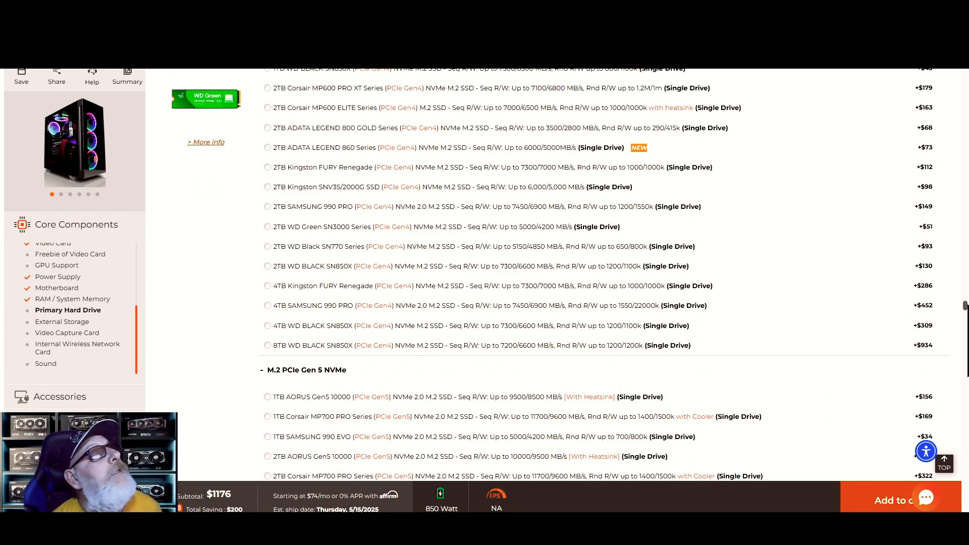
scroll(556, 278, up, 6)
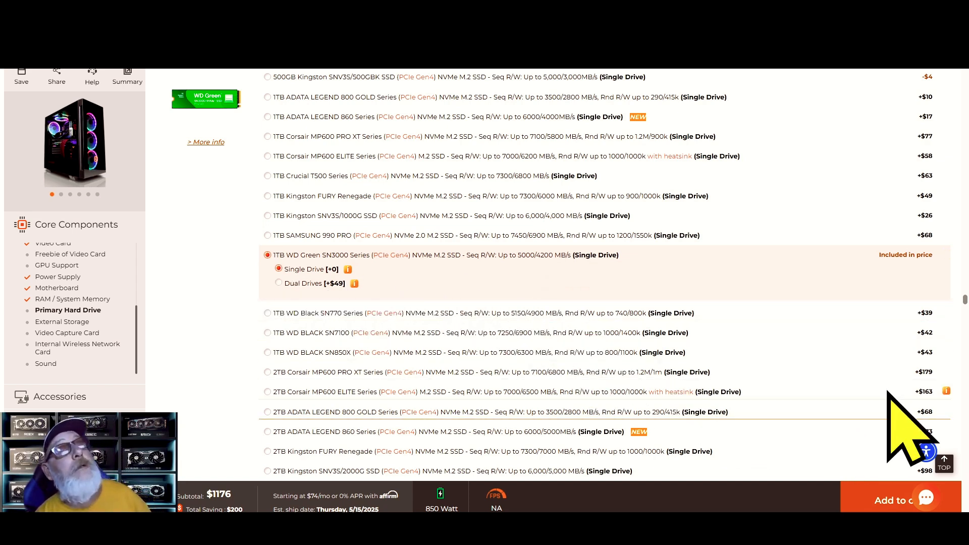
scroll(605, 278, up, 1)
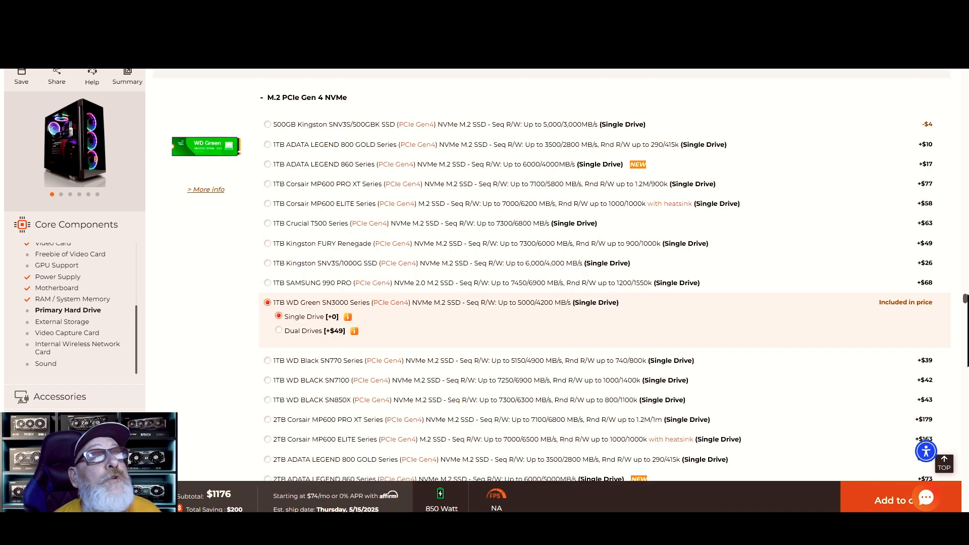
scroll(606, 277, down, 4)
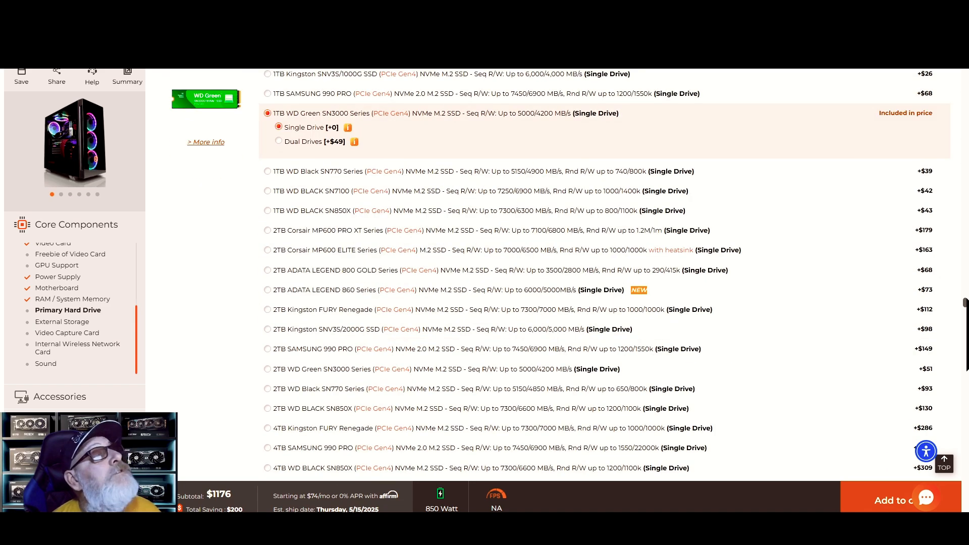
scroll(606, 278, up, 1)
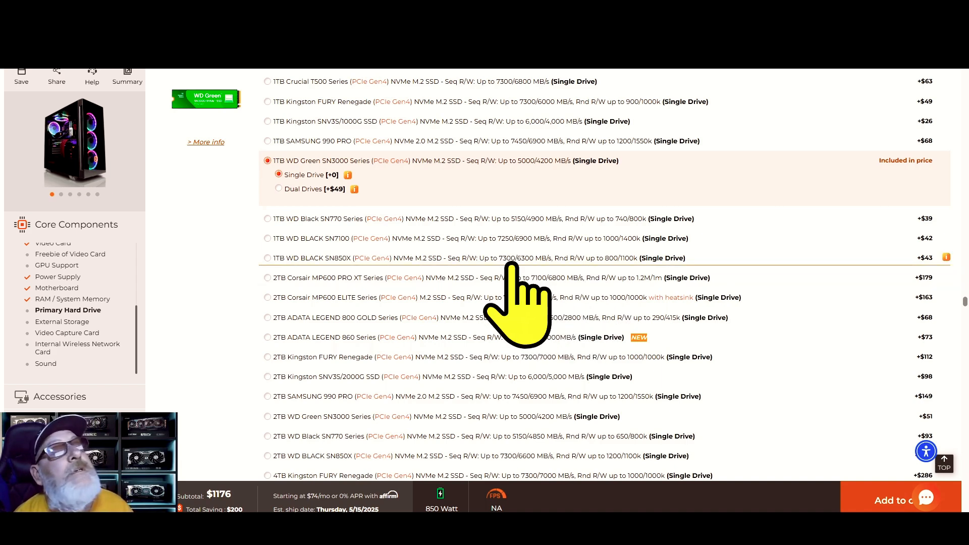
click(268, 258)
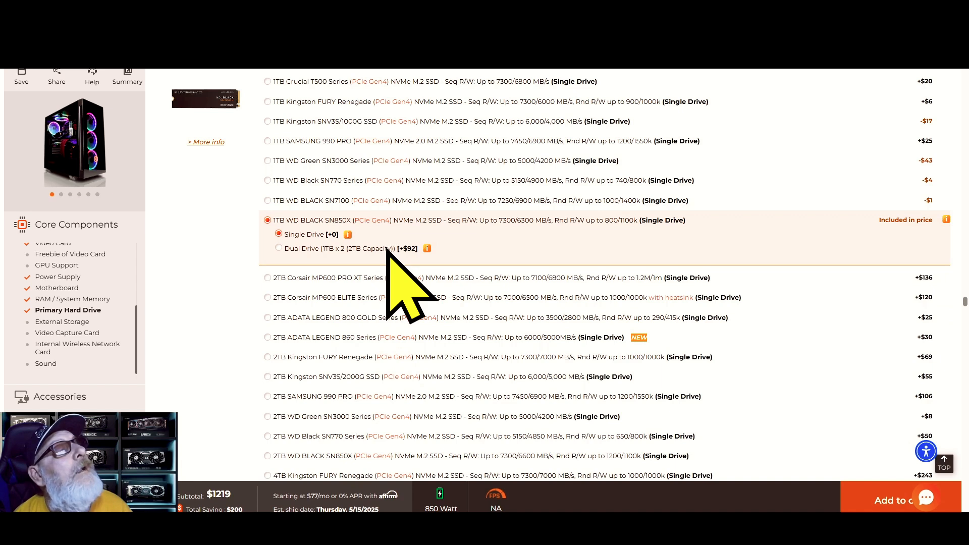
click(279, 248)
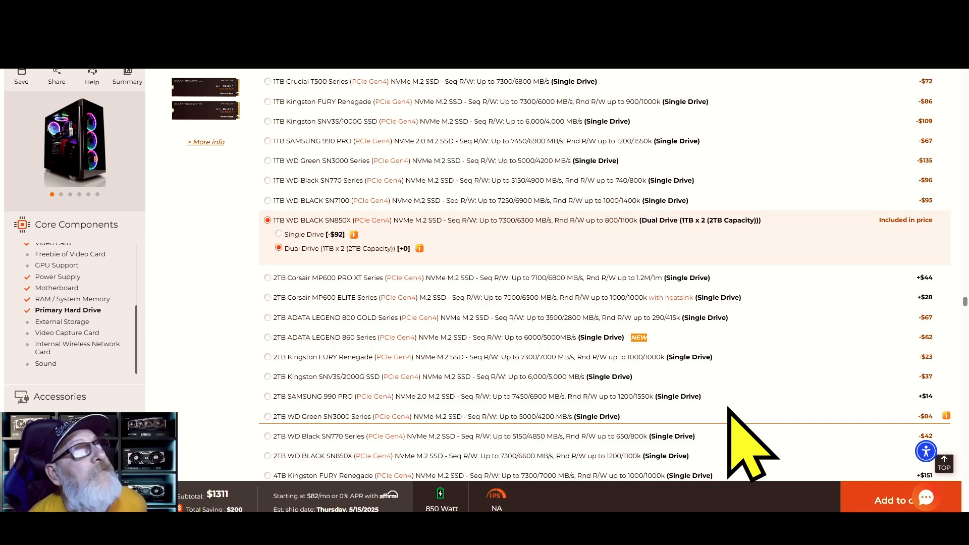
Step: Examine the remaining Gen4 and Gen5 NVMe drives, the External Storage options and the Video Capture Card choices with their prices
scroll(729, 410, down, 5)
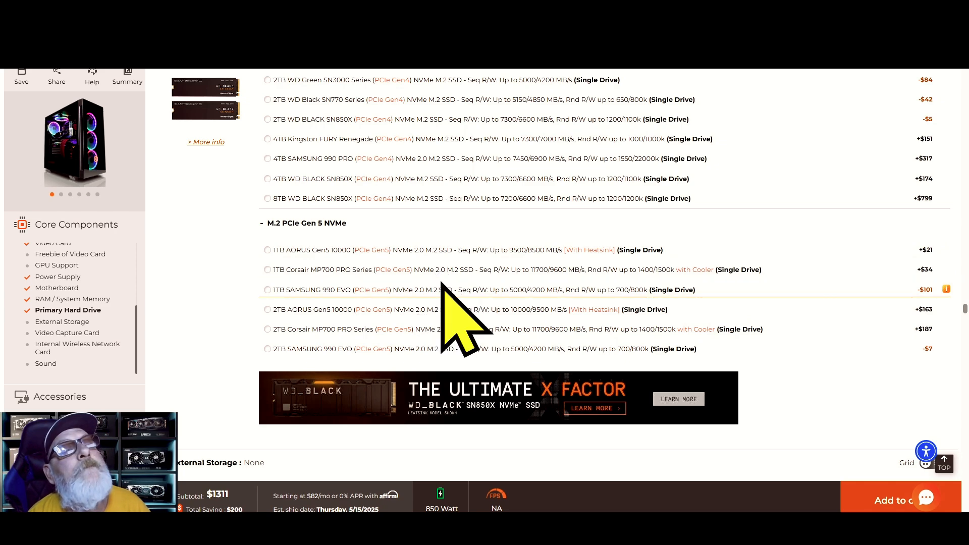
scroll(445, 272, up, 6)
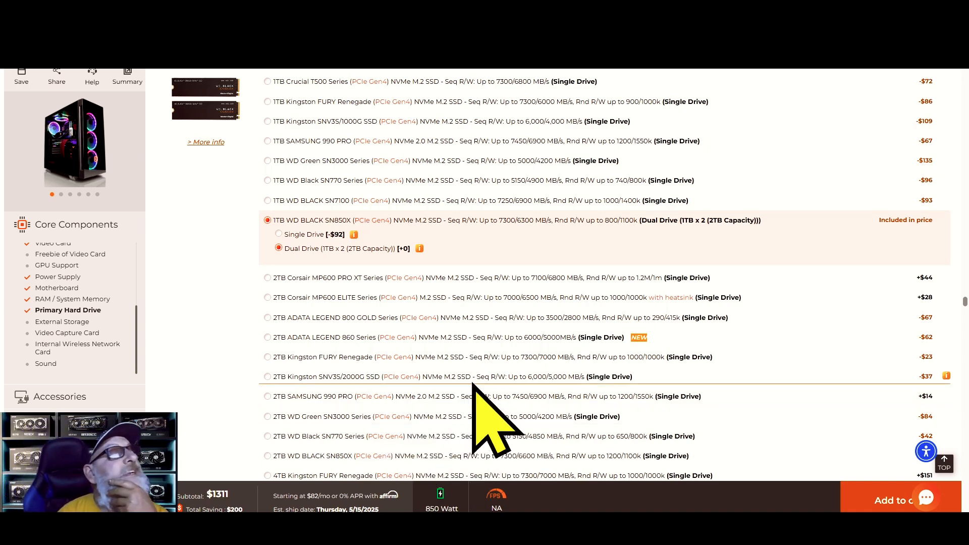
scroll(735, 346, down, 10)
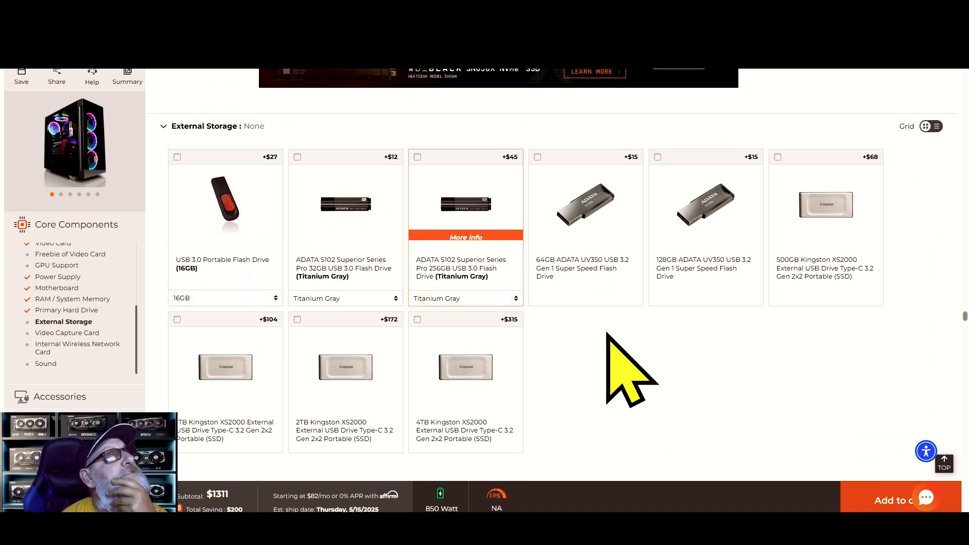
scroll(634, 366, down, 6)
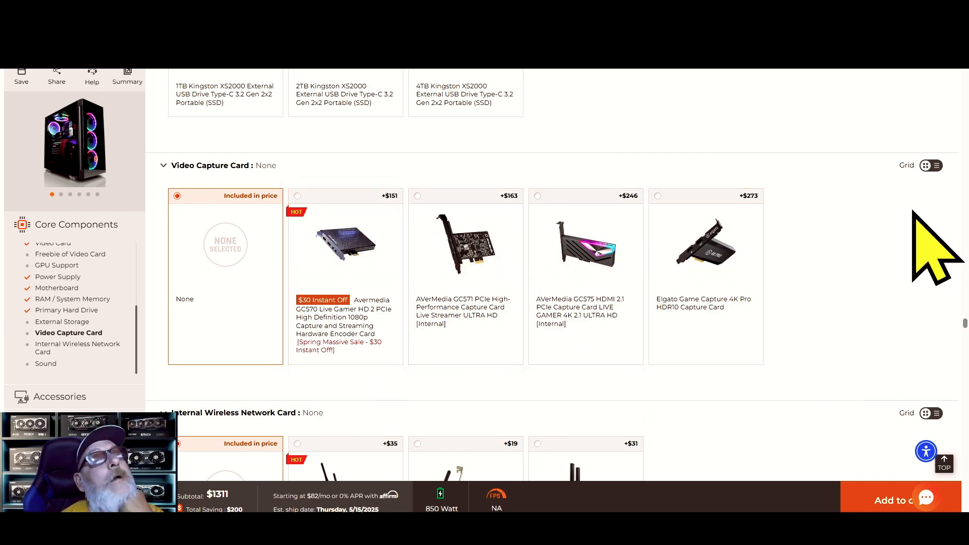
Step: Examine the Video Capture Card and Internal Wireless Network Card options and the remaining categories, then return to the start of the page
scroll(957, 361, down, 5)
drag(965, 329, 965, 321)
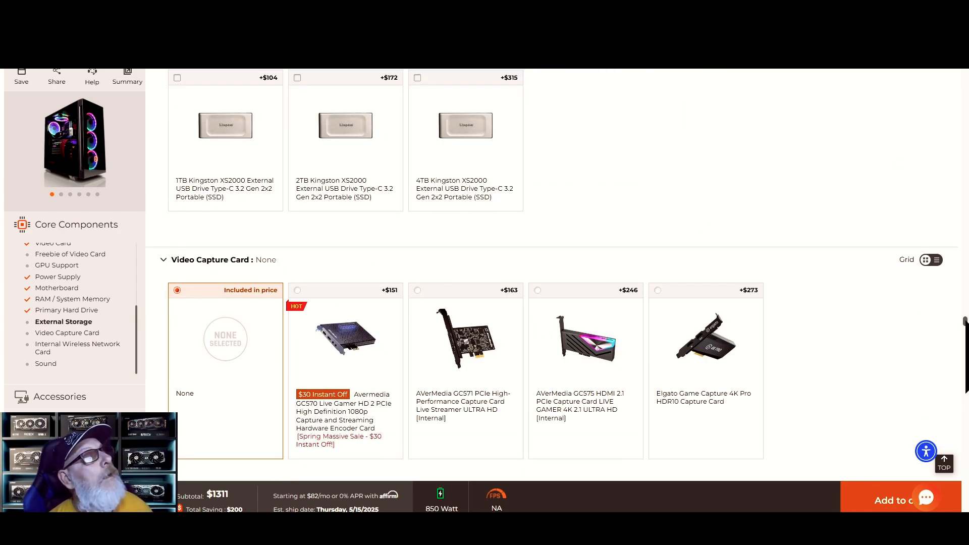
drag(965, 322, 965, 327)
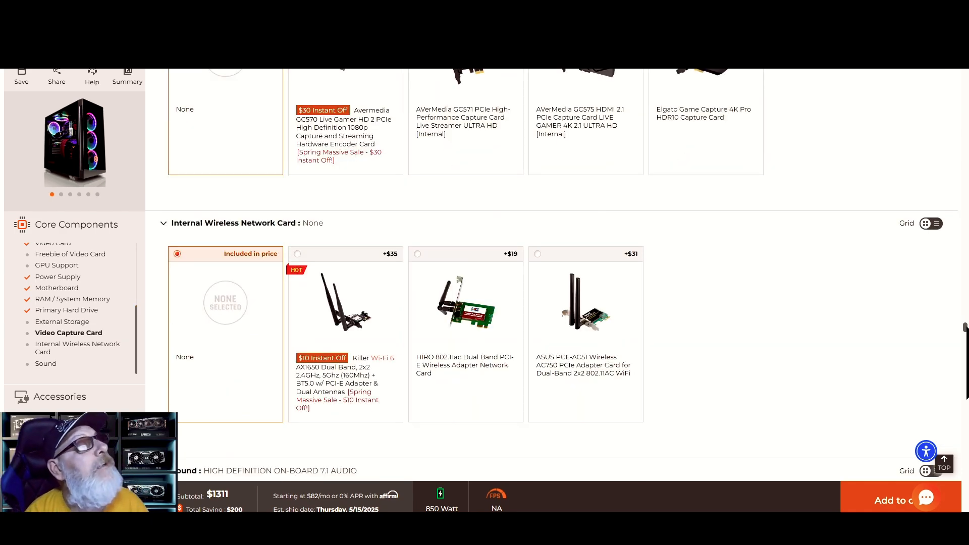
drag(965, 327, 966, 368)
drag(959, 367, 940, 71)
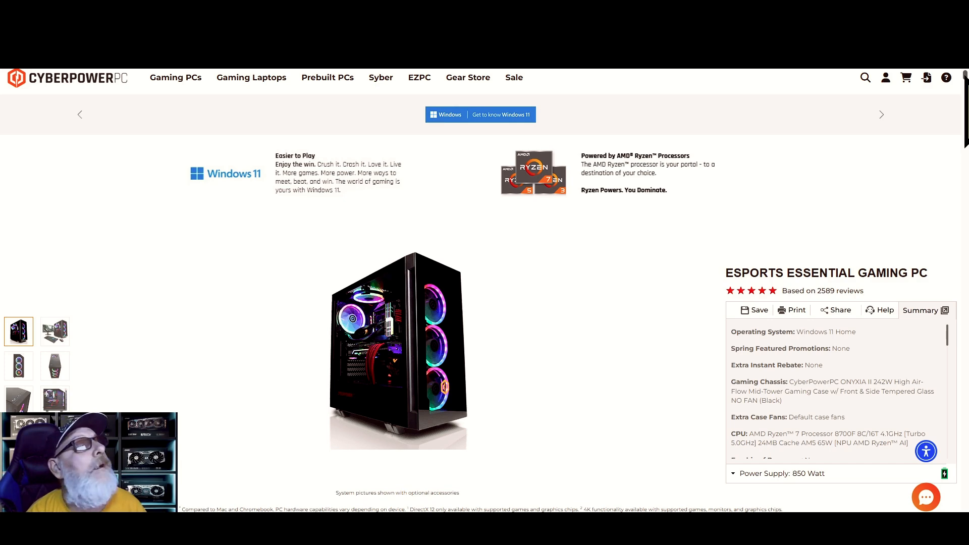
Step: View the Esports Essential Gaming PC's product photos one by one, including the desk setup, front, ports and side views
scroll(484, 290, down, 4)
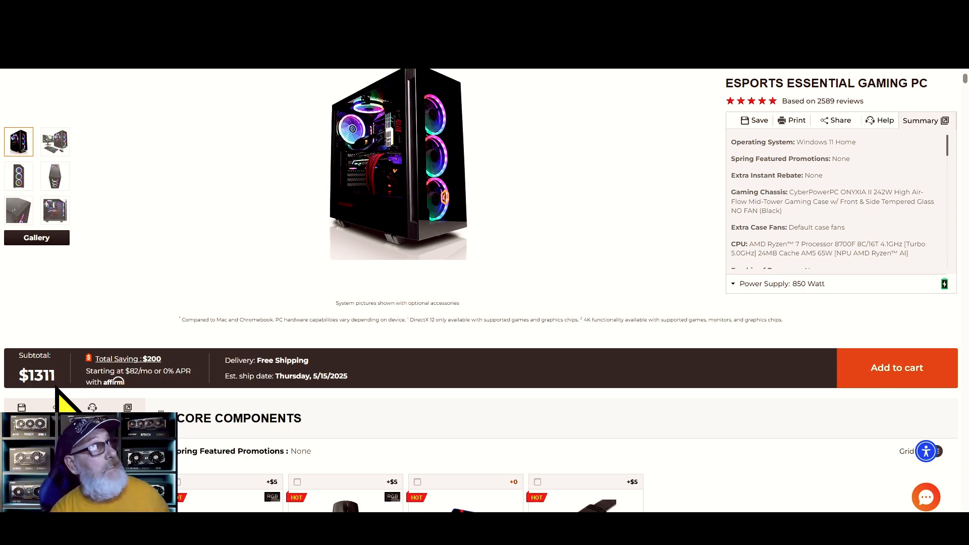
click(54, 141)
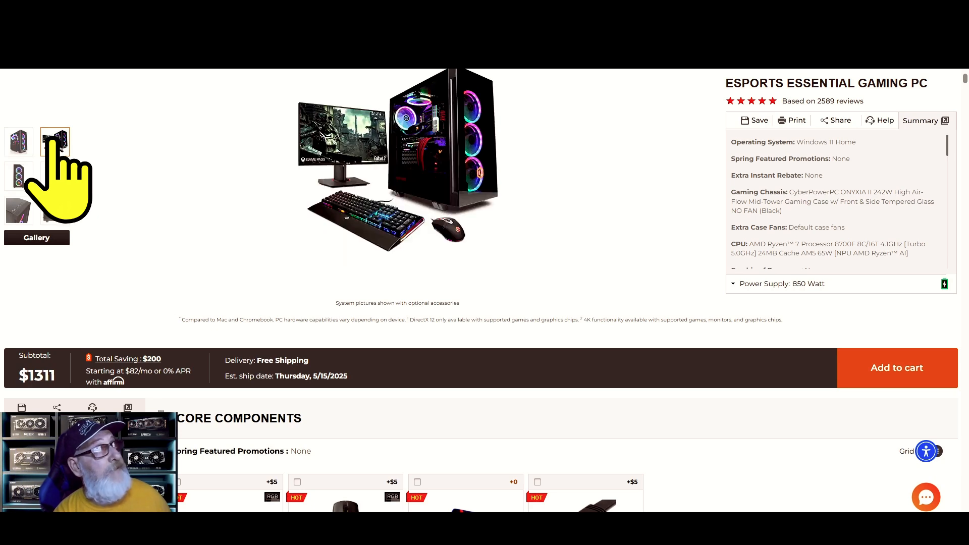
click(57, 177)
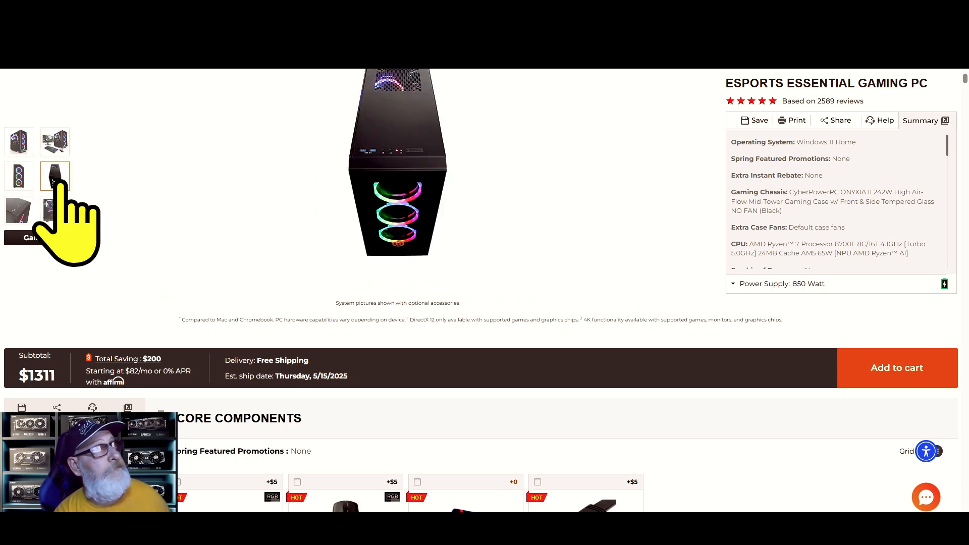
click(19, 175)
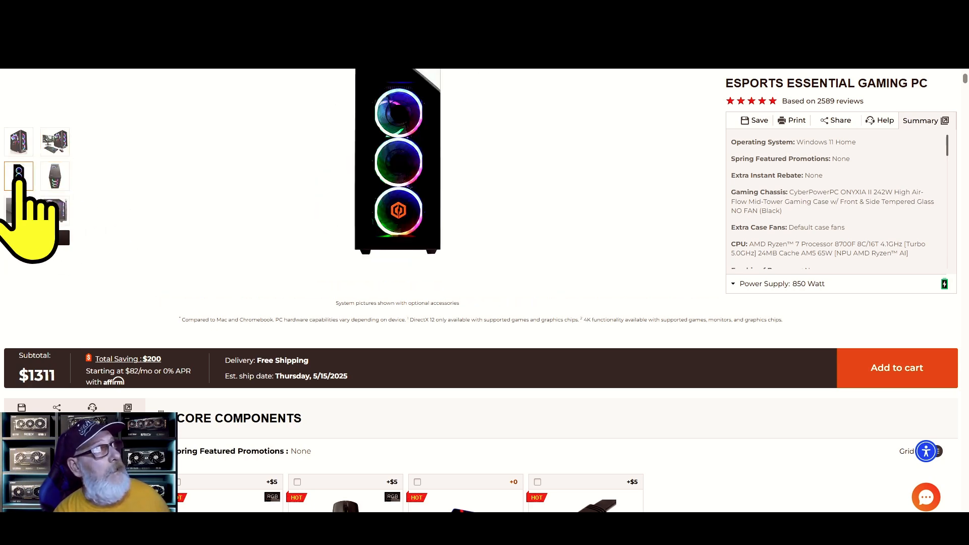
click(28, 209)
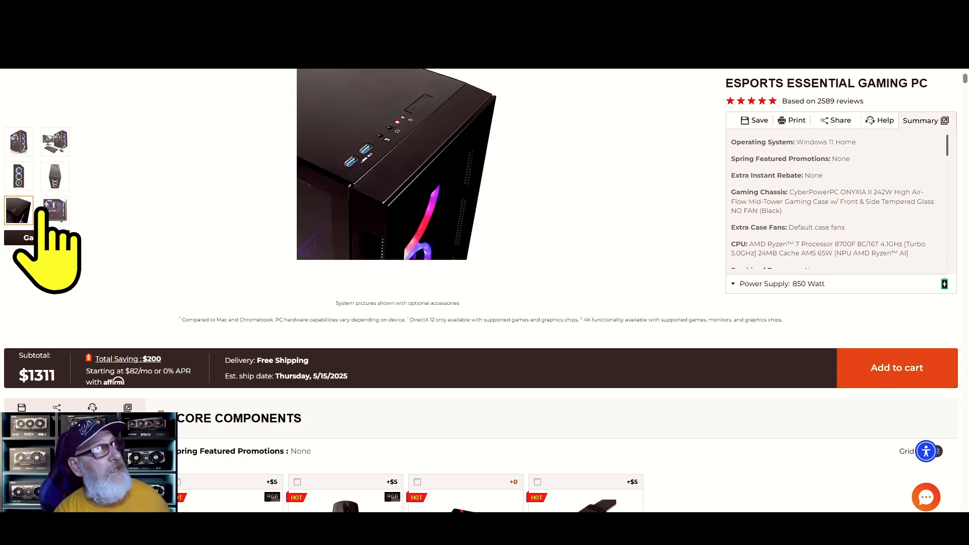
click(54, 209)
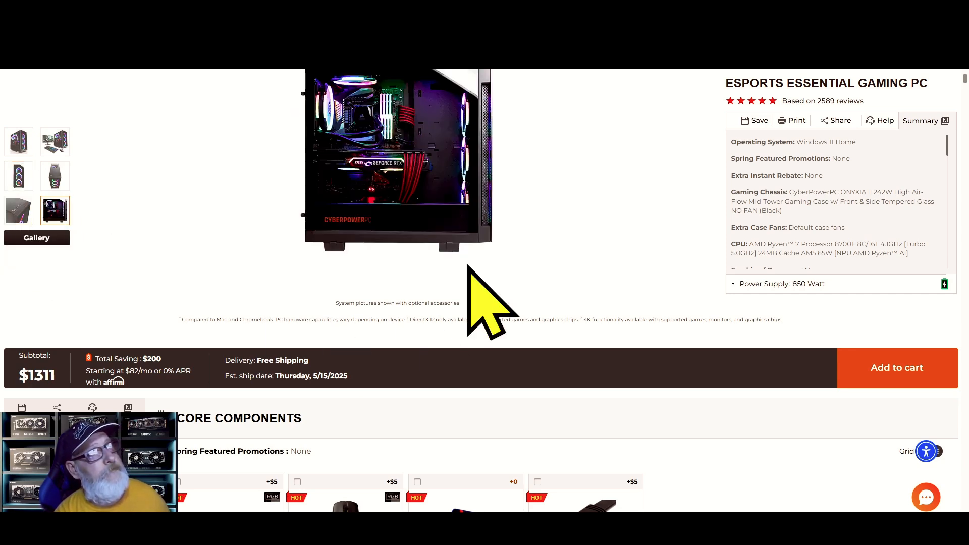
Step: Inspect the side-view photo of the PC's interior in the enlarged image gallery, then close the gallery
click(379, 165)
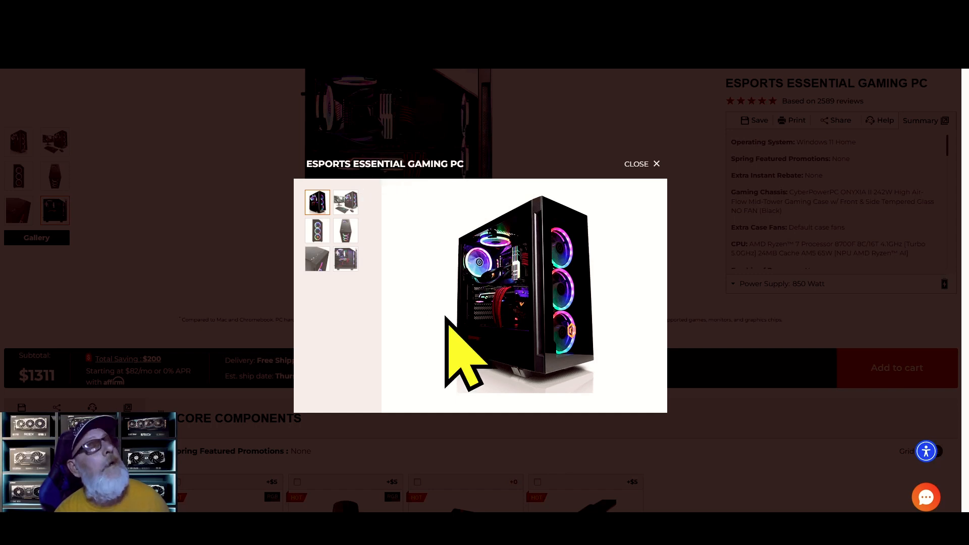
click(349, 259)
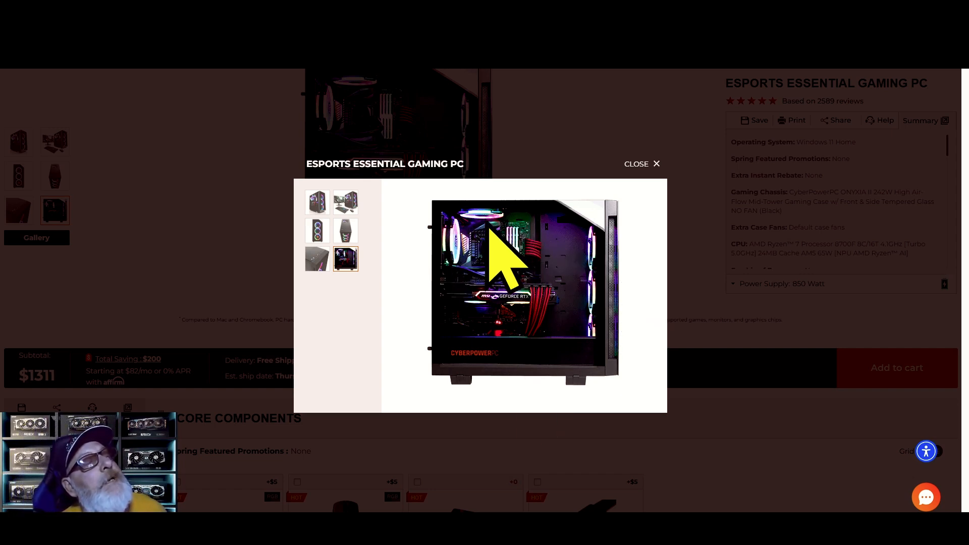
click(648, 167)
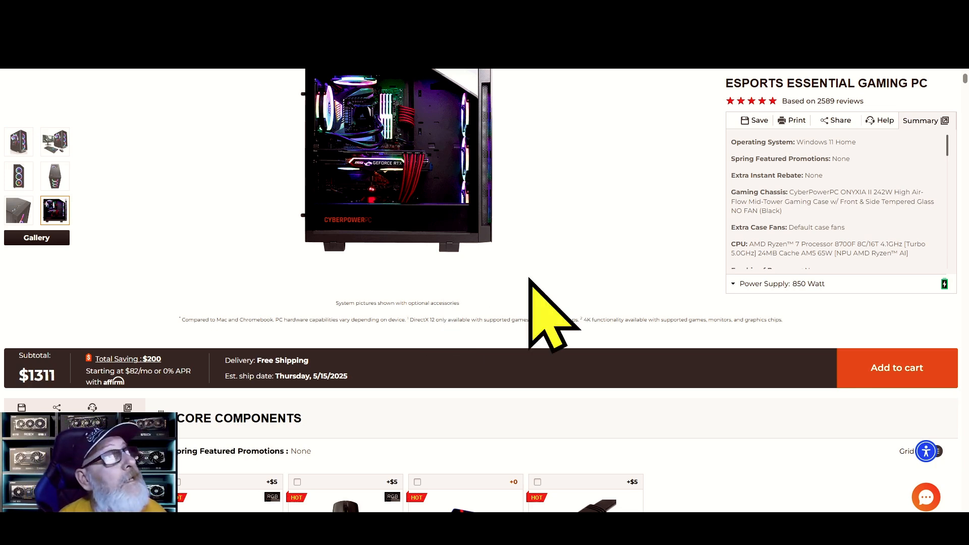
Step: In a new browser tab, search DuckDuckGo for "pc part picker", open the PCPartPicker site and go to its system builder
click(148, 25)
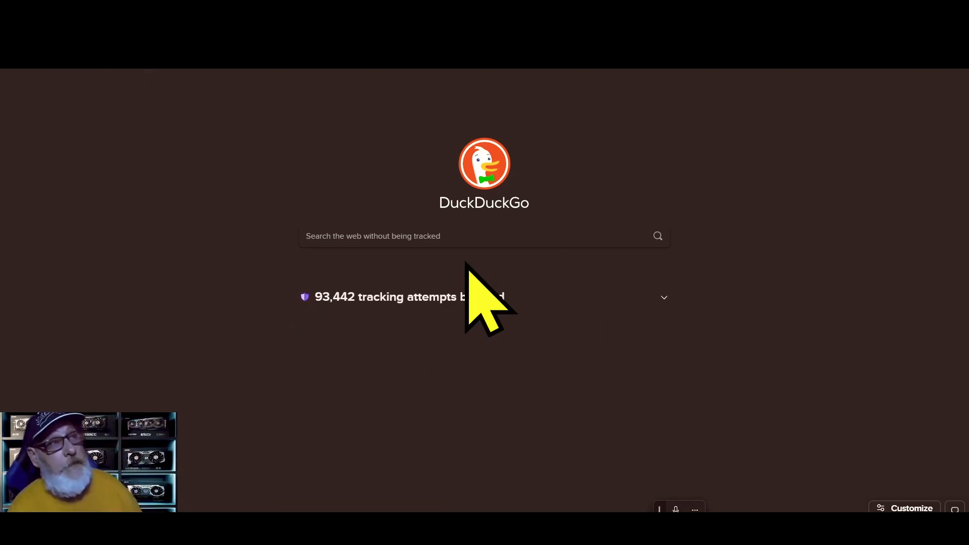
click(456, 231)
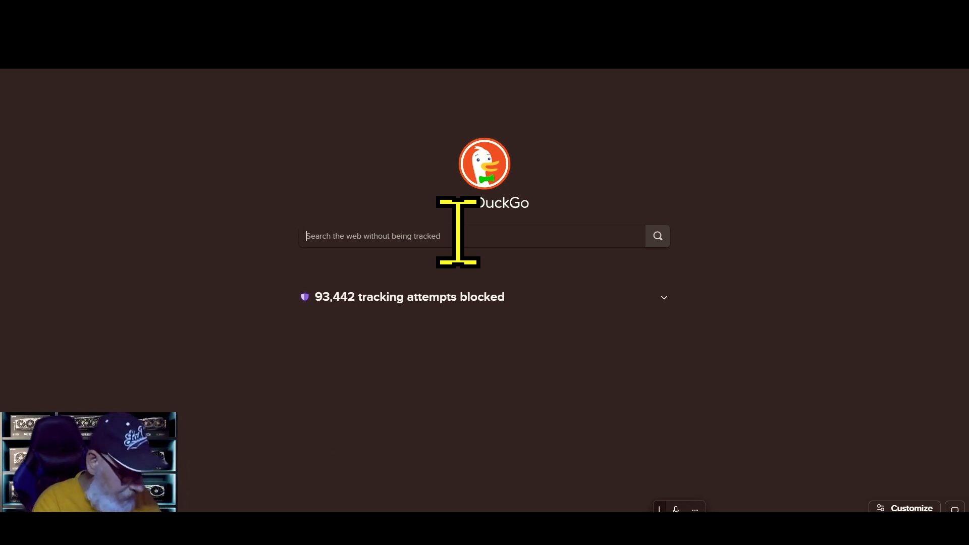
text(pc p)
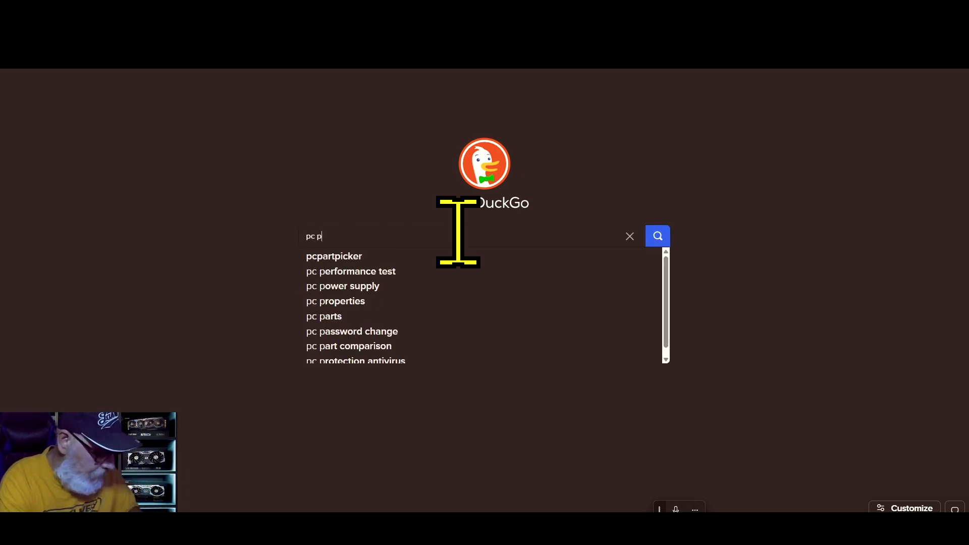
text(art p)
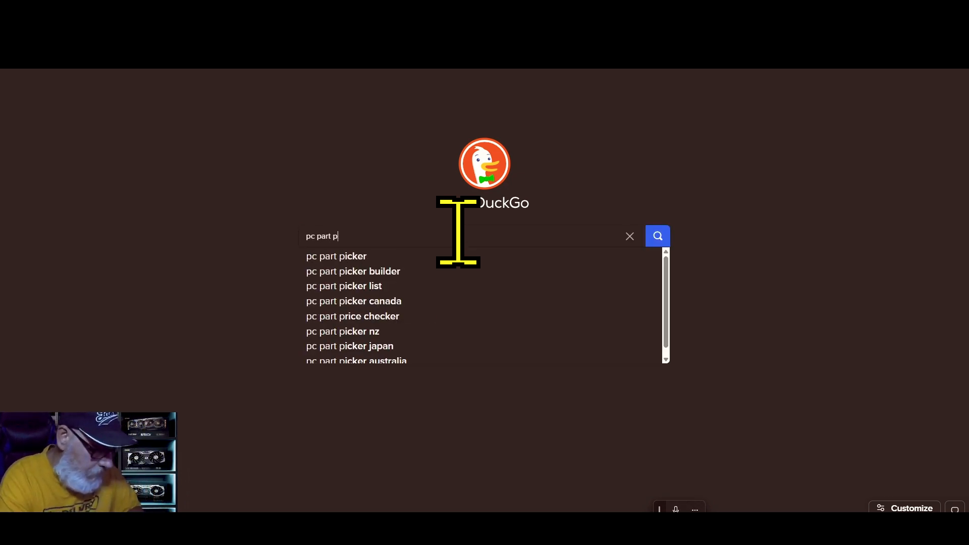
text(icker)
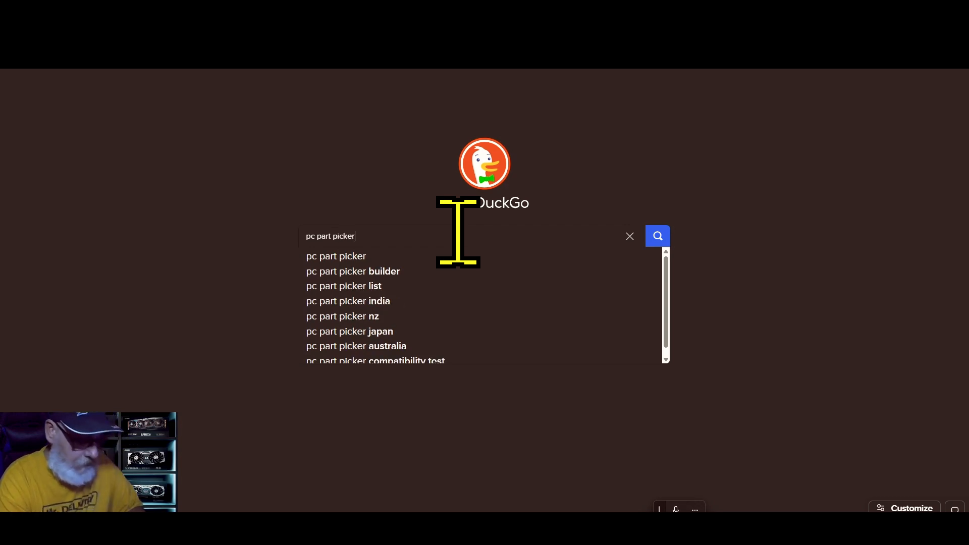
key(Return)
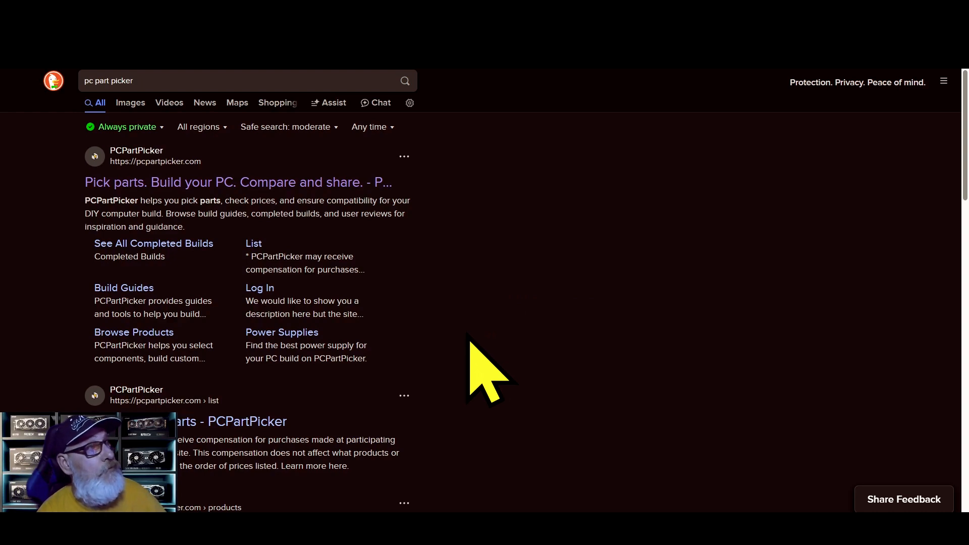
click(207, 183)
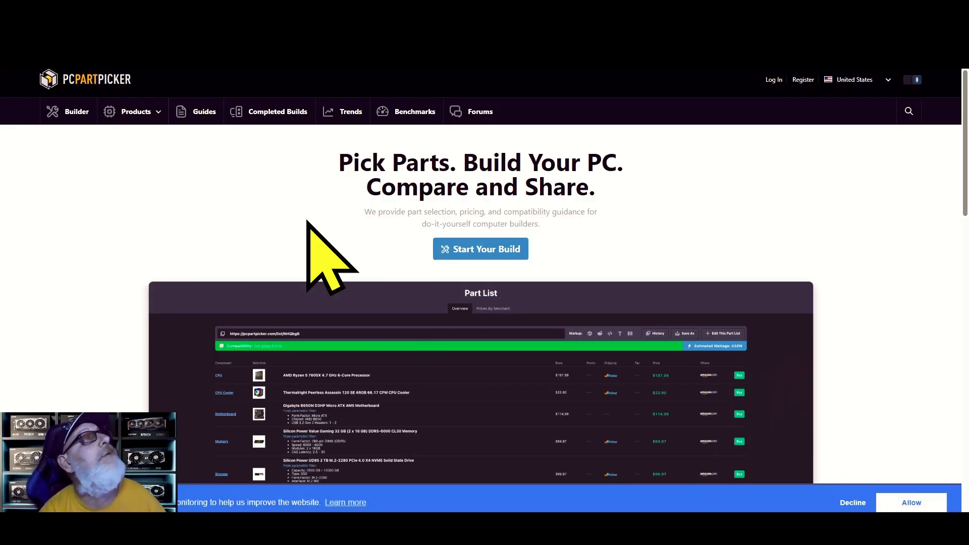
click(76, 111)
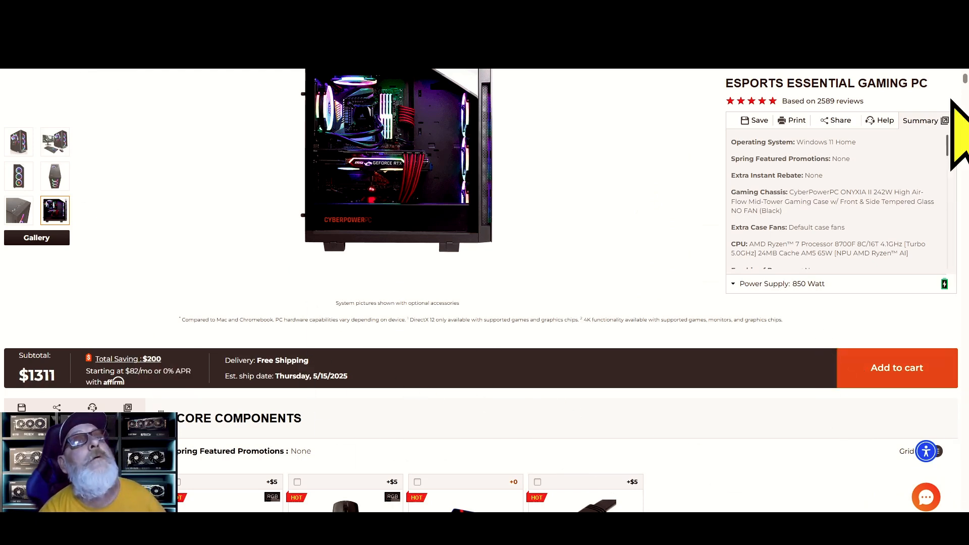
Step: Switch back to the CyberPowerPC configurator and check which processor is selected in the CPU category
scroll(485, 291, down, 8)
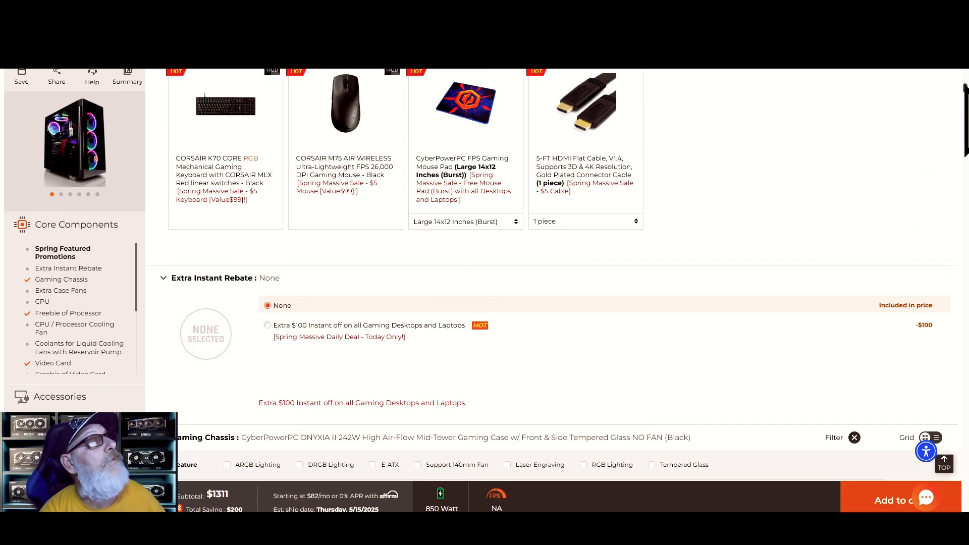
scroll(485, 290, down, 8)
scroll(485, 290, up, 15)
scroll(485, 290, down, 4)
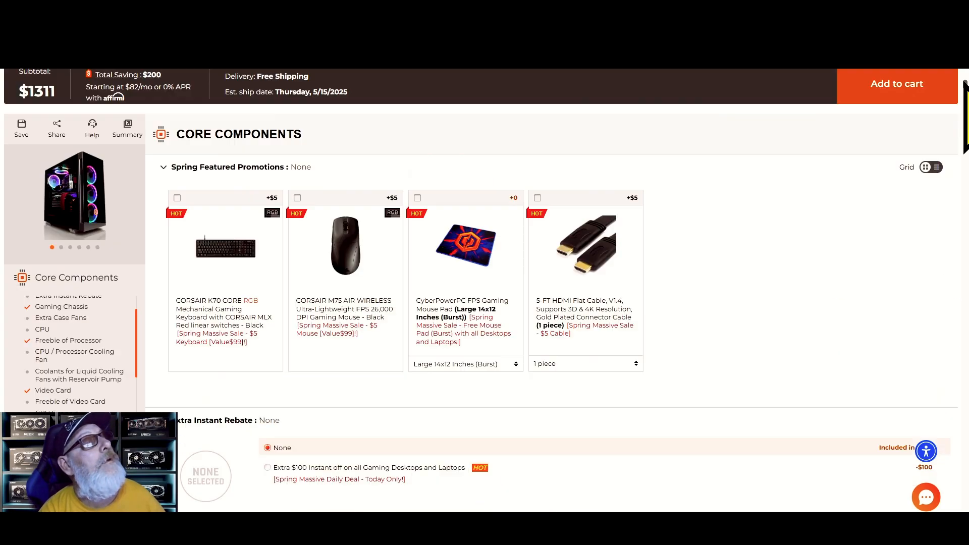
scroll(485, 291, down, 10)
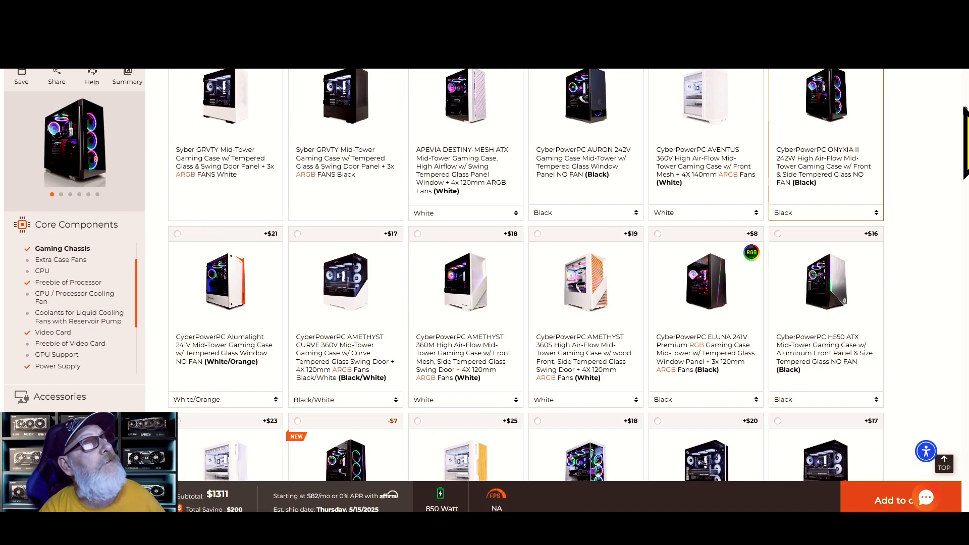
scroll(484, 290, down, 12)
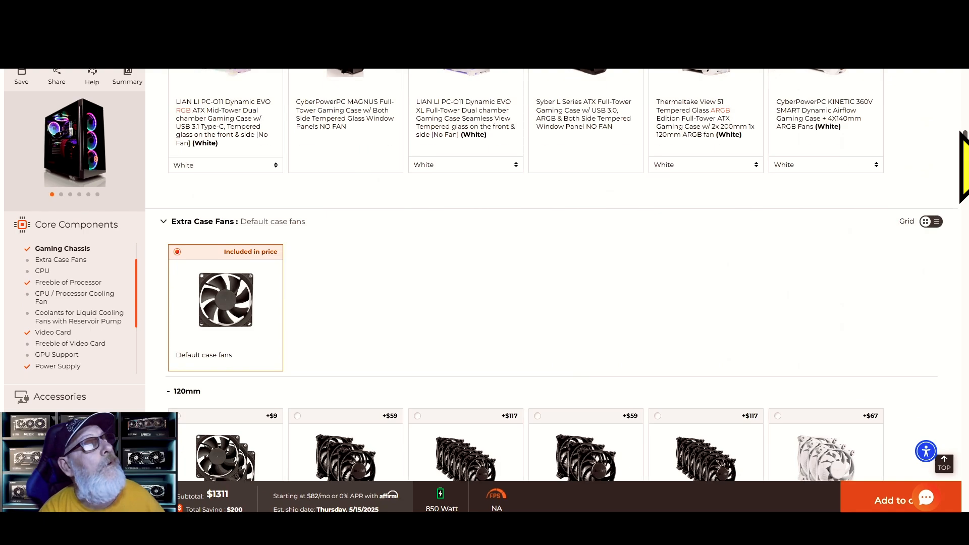
scroll(963, 167, down, 12)
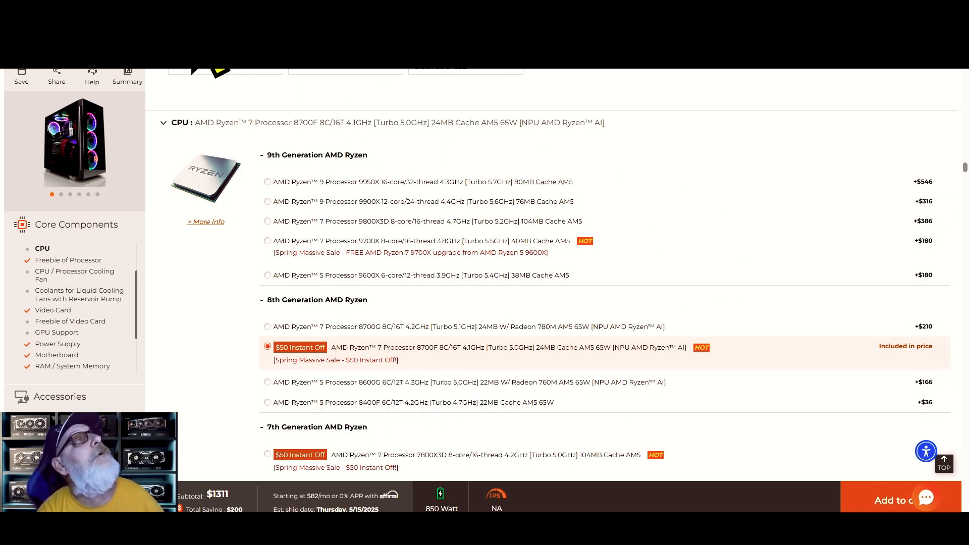
Step: In PCPartPicker, search the CPUs for "8700f" and add the AMD Ryzen 7 8700F to the part list
click(194, 56)
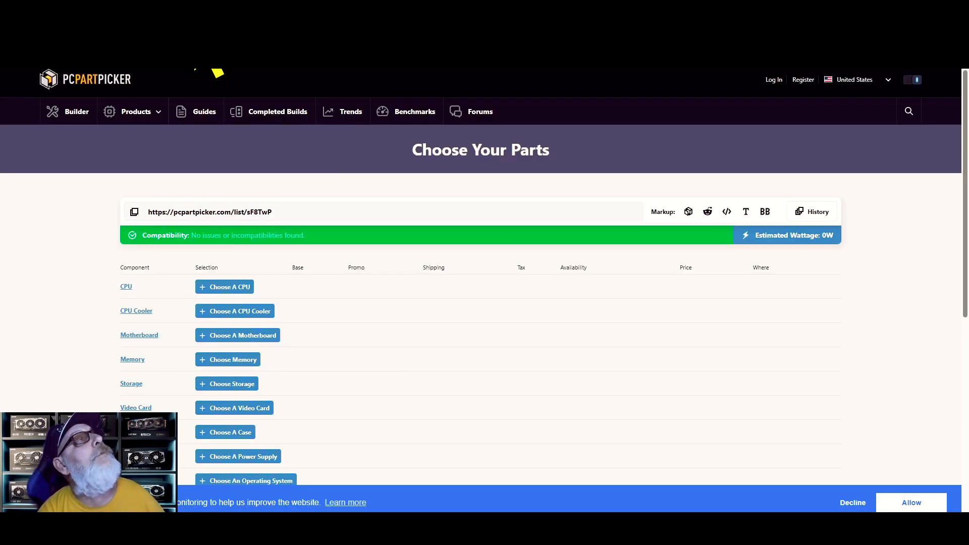
click(238, 292)
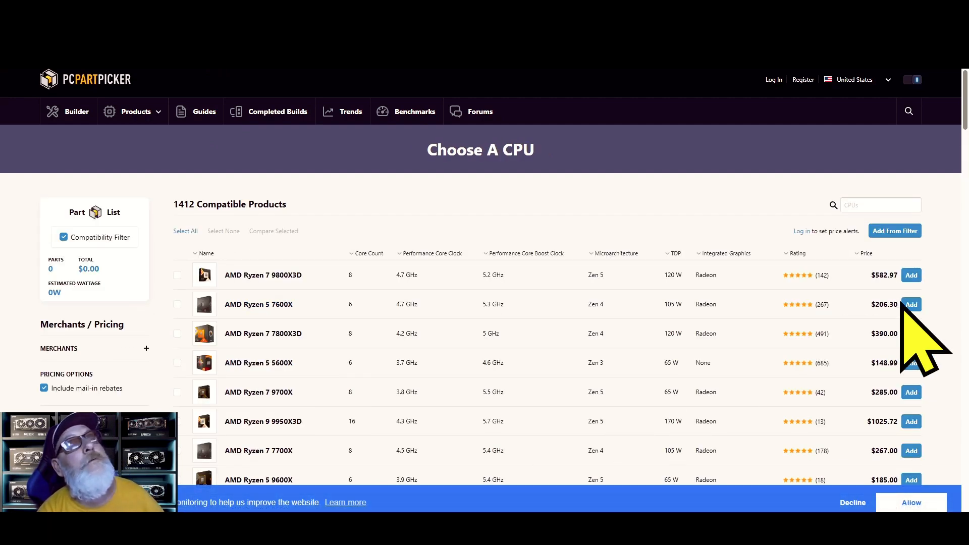
click(866, 206)
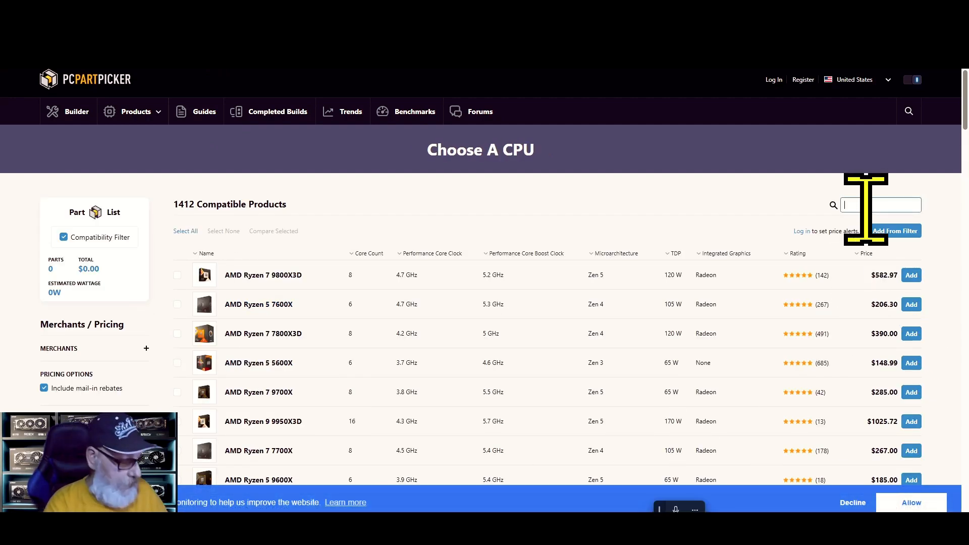
text(87)
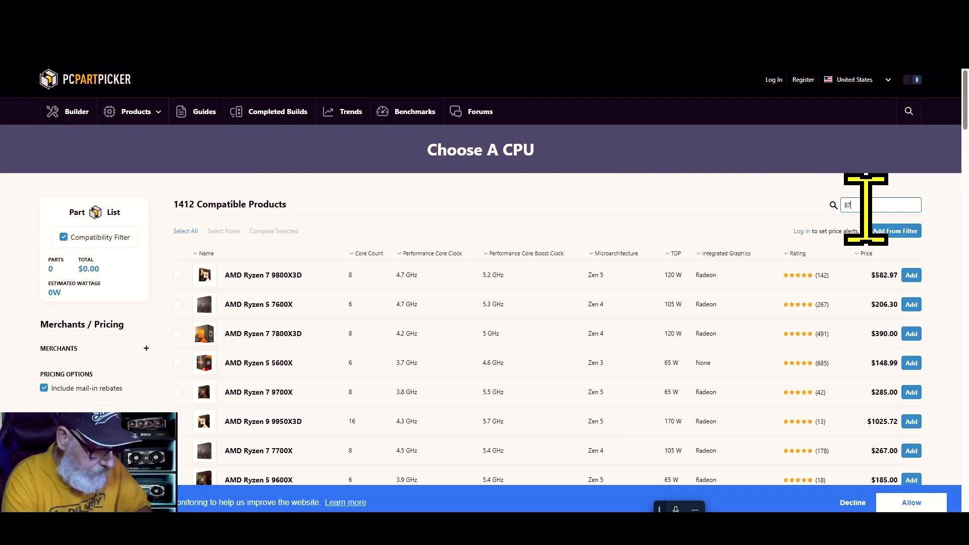
text(00f)
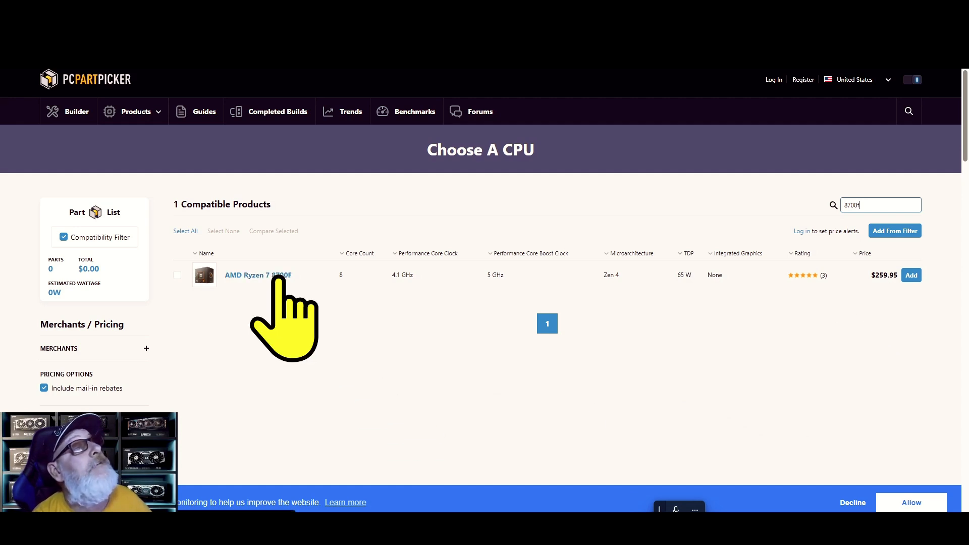
click(911, 276)
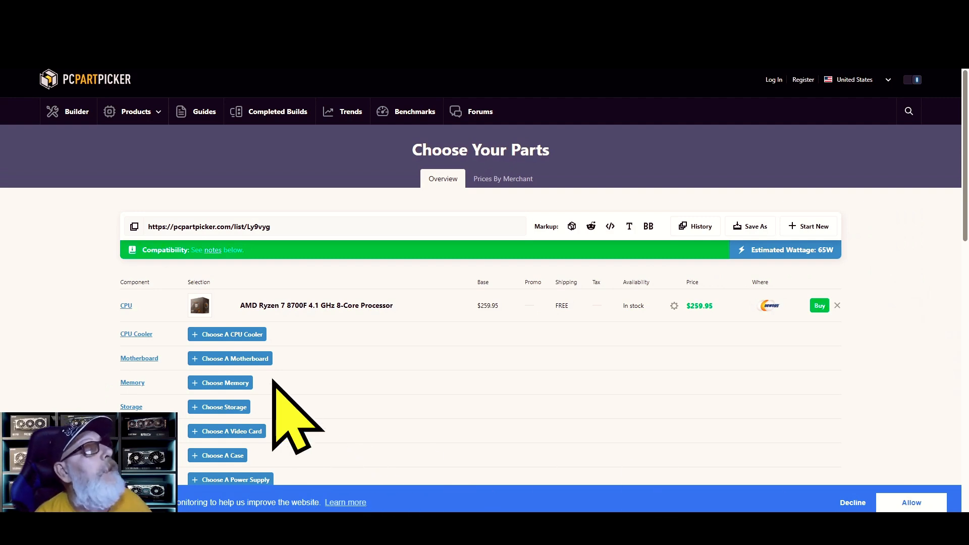
Step: Search the CPU coolers for "240 aio" and sort the matches by price from lowest to highest
click(241, 335)
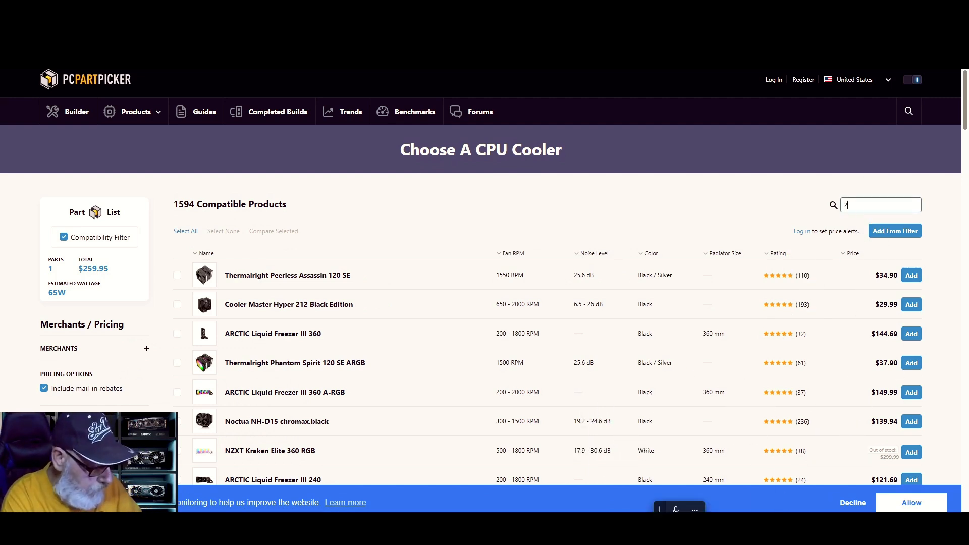
text(40 a)
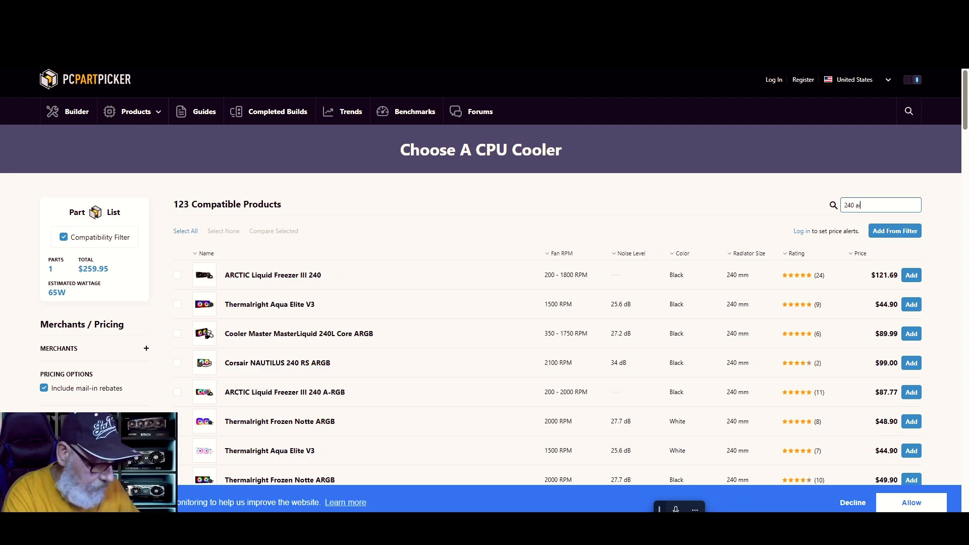
text(io)
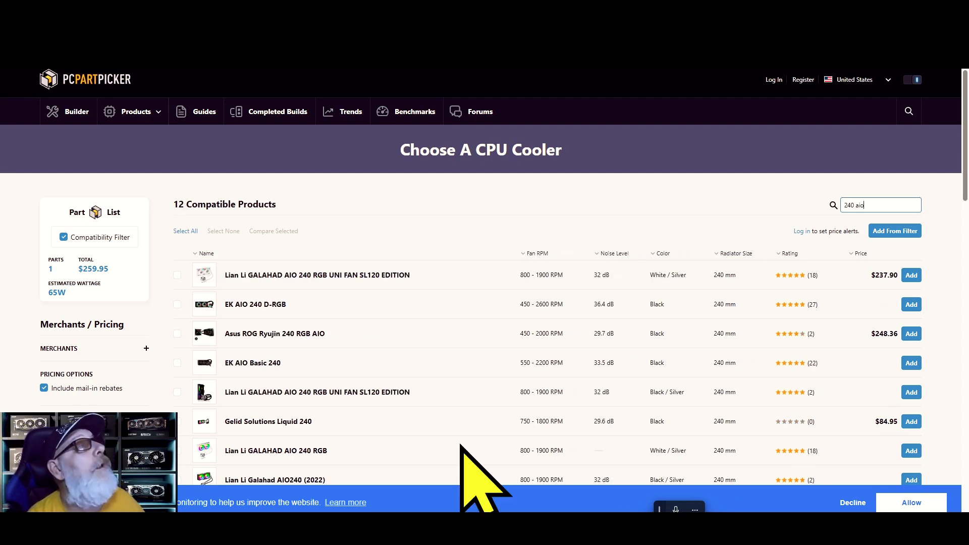
click(857, 253)
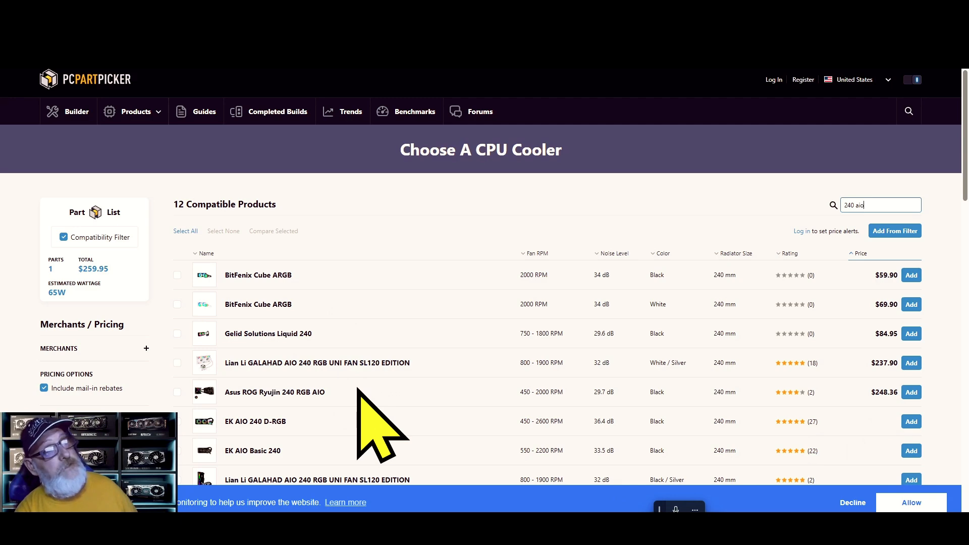
Step: Look through the "240 aio" cooler matches, search for "360 aio" instead and review those matches
scroll(358, 389, down, 5)
scroll(358, 389, up, 5)
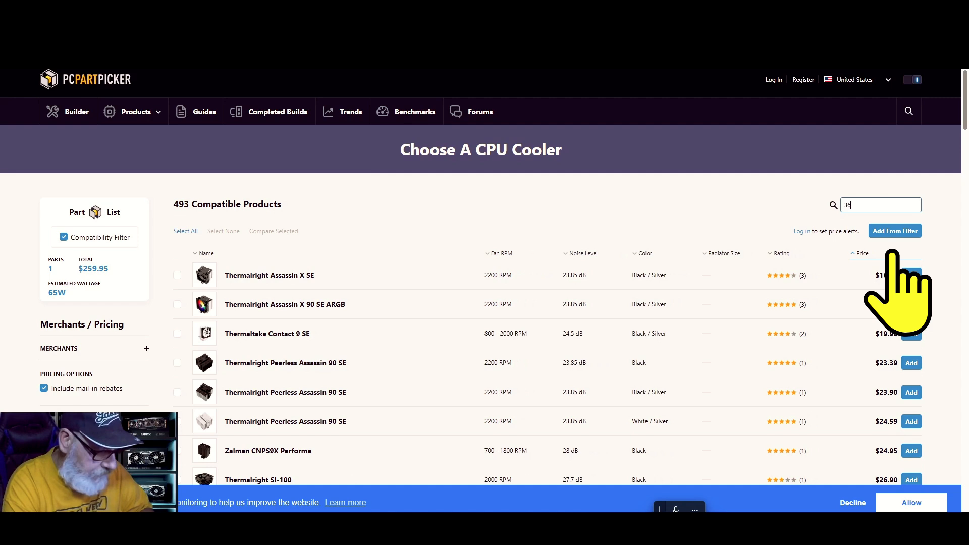
text(60 a)
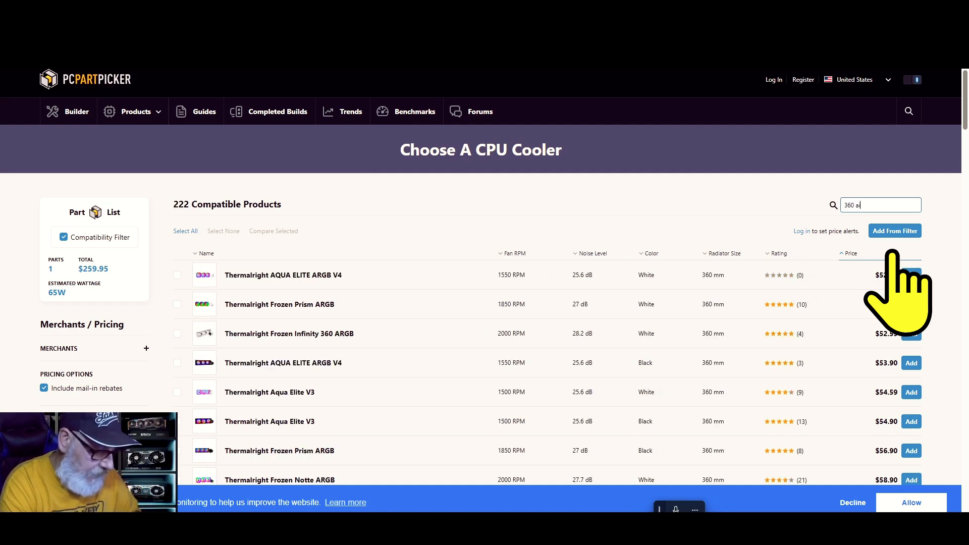
text(io)
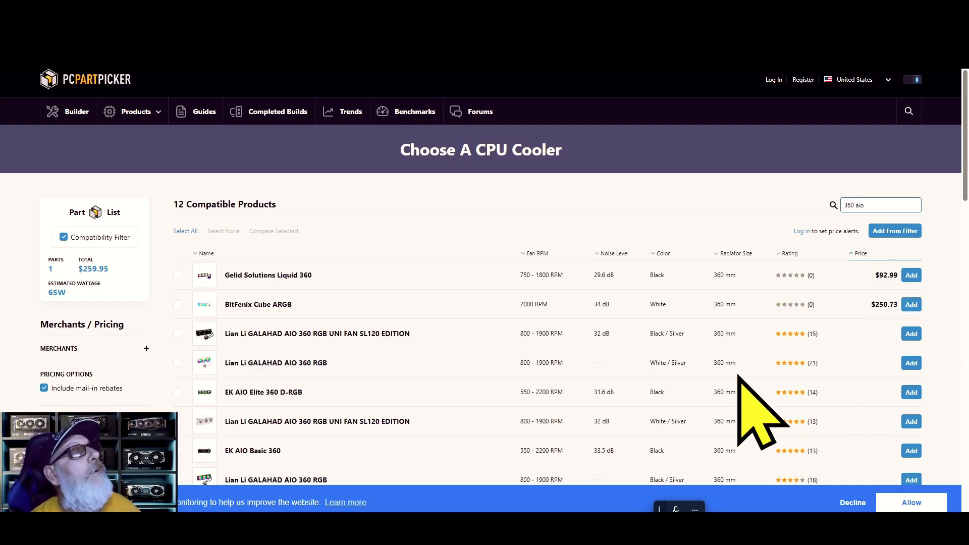
scroll(667, 394, down, 6)
scroll(655, 375, up, 6)
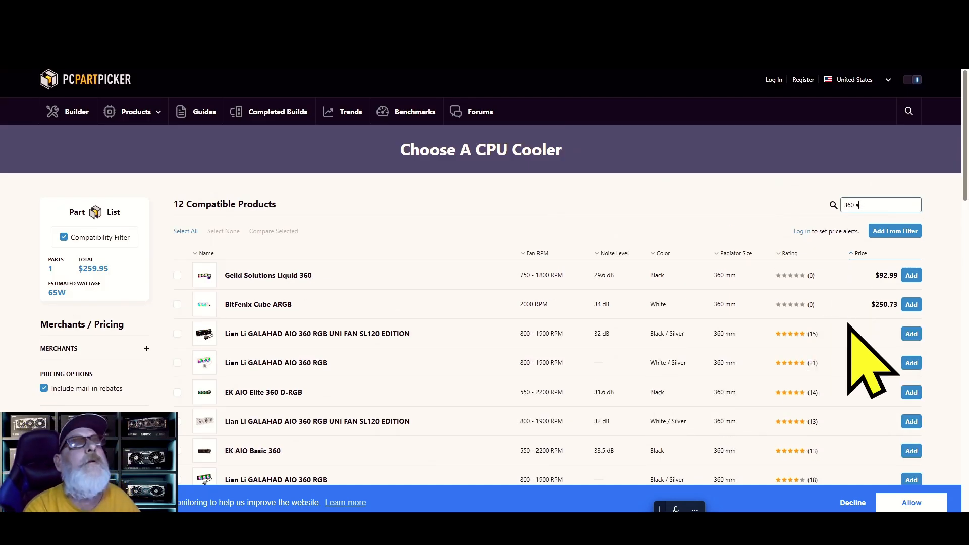
Step: Clear the CPU cooler search and search for "thermal right" instead
key(BackSpace)
key(BackSpace)
key(BackSpace)
key(BackSpace)
key(BackSpace)
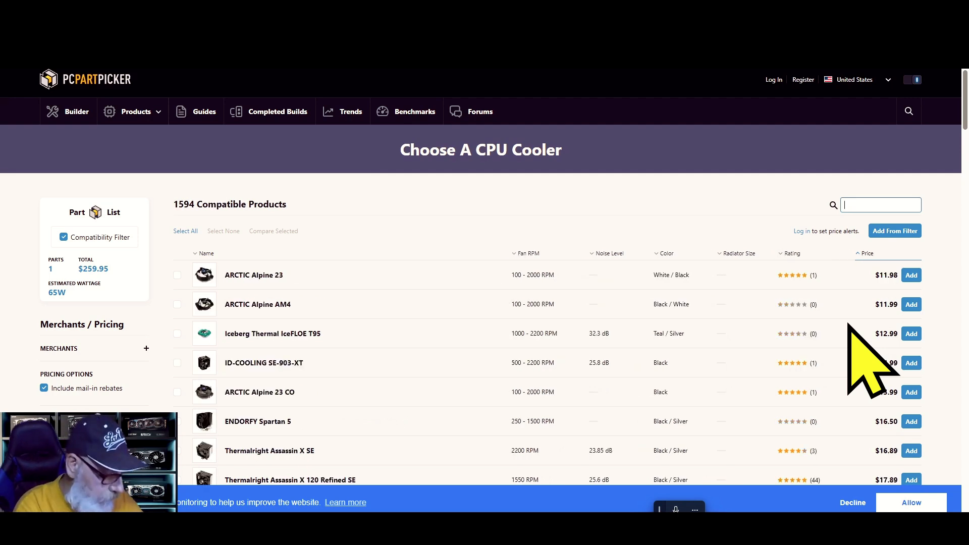
text(therma)
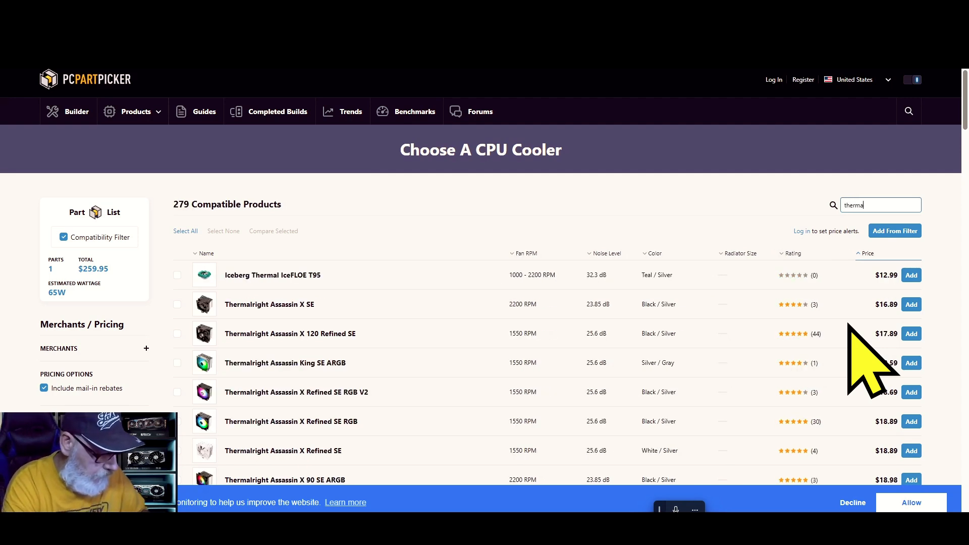
text(l right)
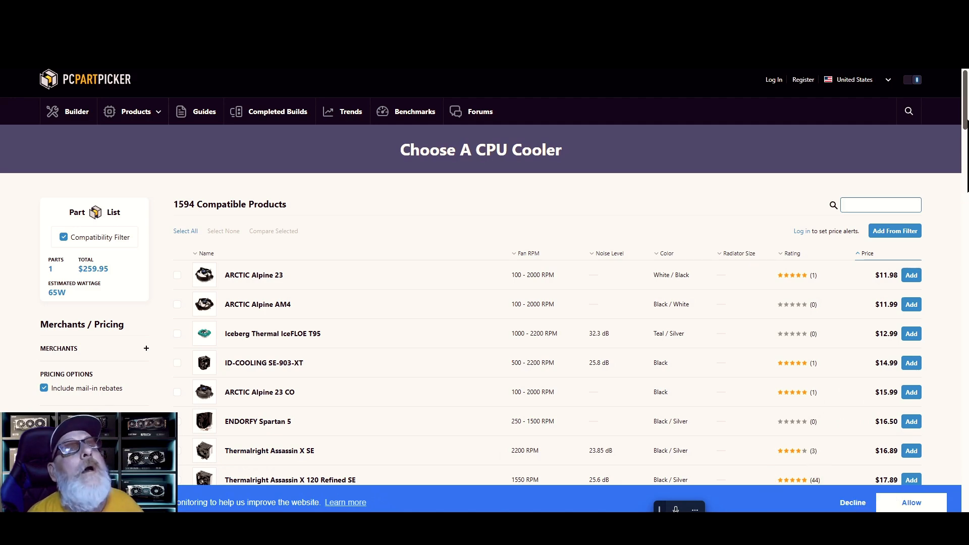
Step: Look through the unfiltered CPU cooler list, comparing models and prices from the cheapest upward
scroll(555, 278, down, 20)
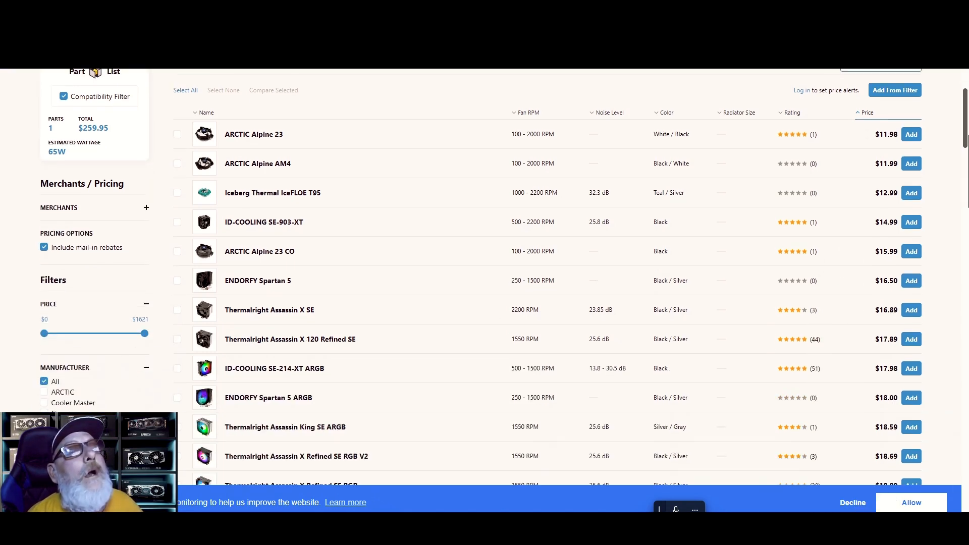
scroll(555, 277, down, 3)
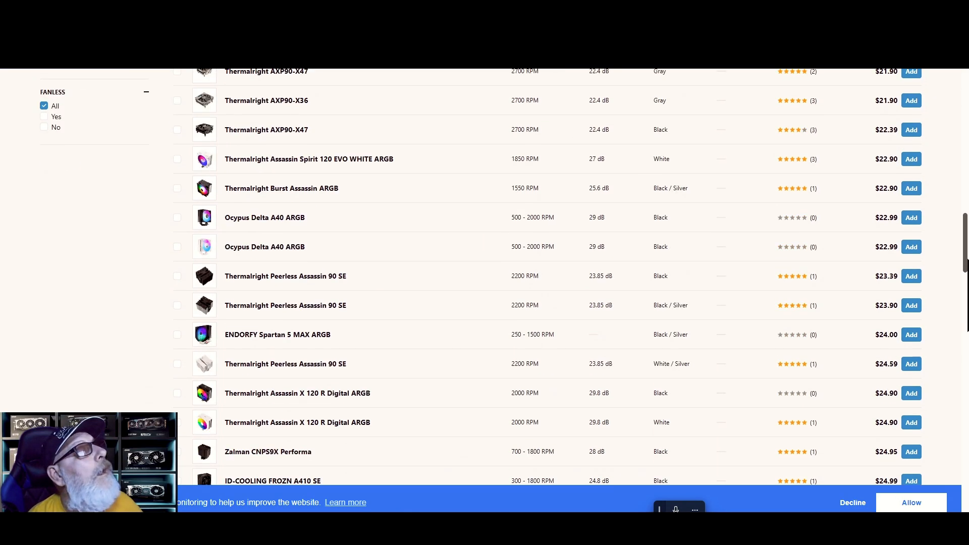
drag(968, 260, 968, 259)
scroll(555, 277, down, 15)
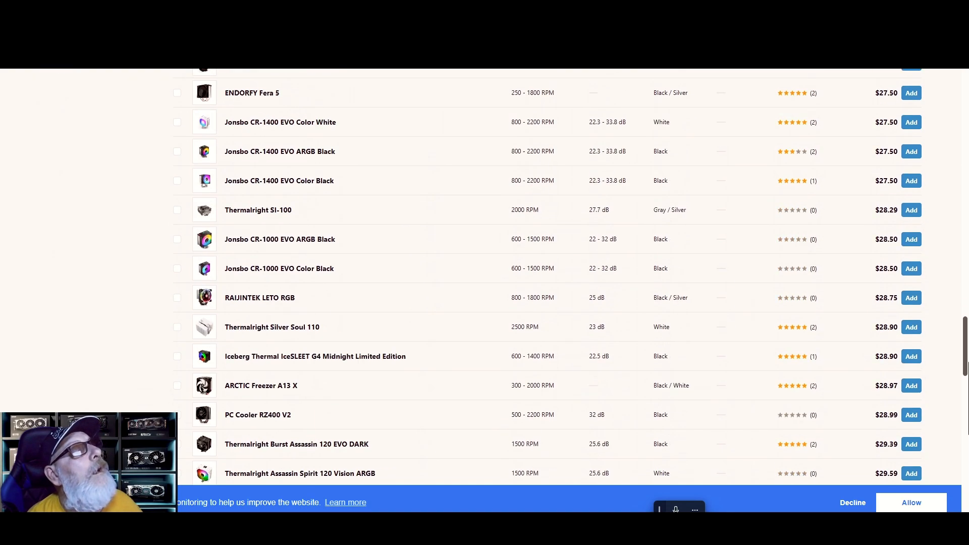
scroll(555, 278, up, 3)
scroll(570, 278, up, 2)
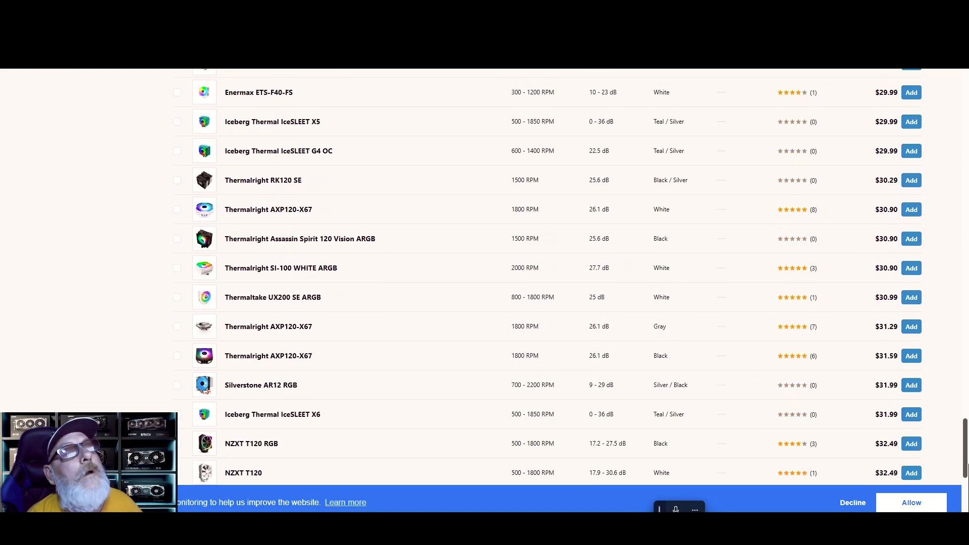
scroll(959, 268, up, 20)
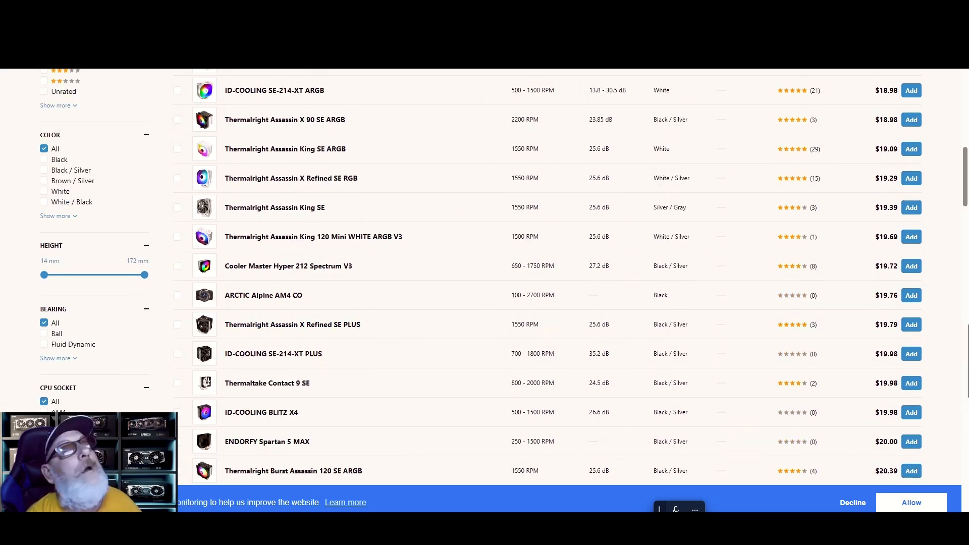
scroll(206, 343, up, 10)
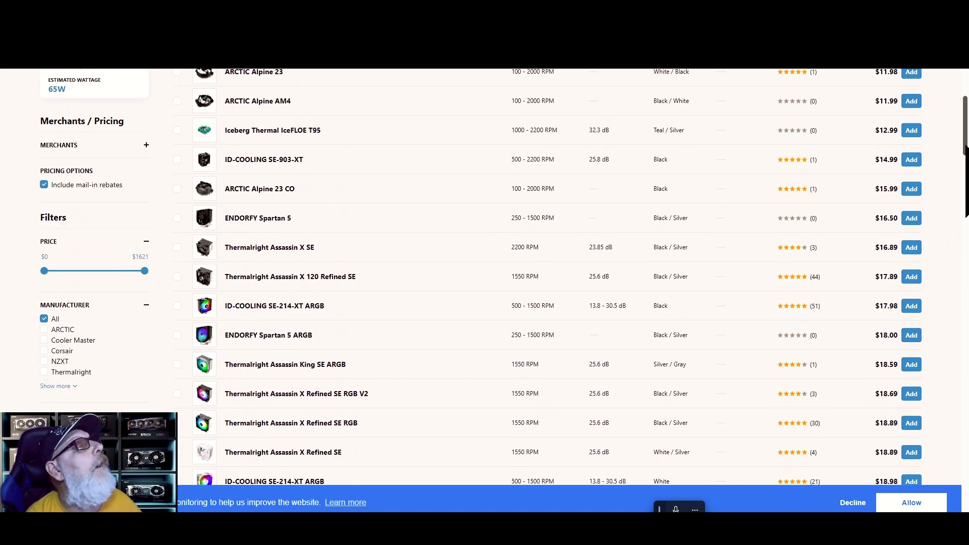
Step: Restrict the CPU cooler price filter to a range of $63 to $68
drag(145, 271, 63, 271)
right_click(56, 281)
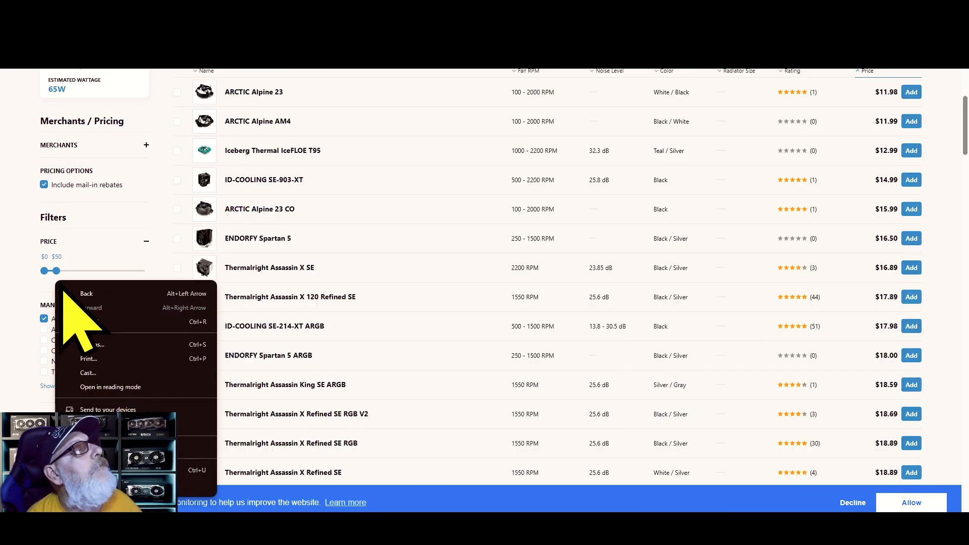
drag(56, 271, 58, 272)
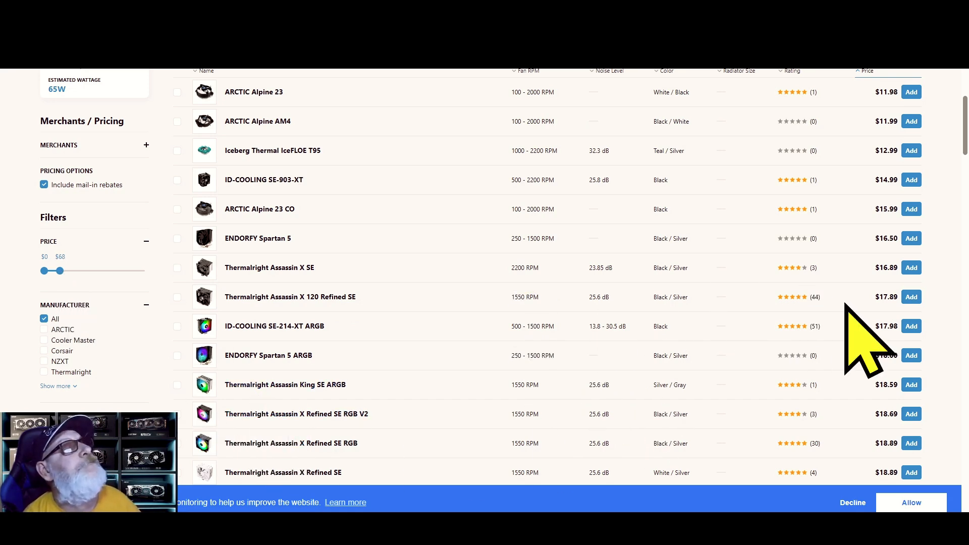
scroll(853, 323, up, 4)
scroll(855, 399, down, 5)
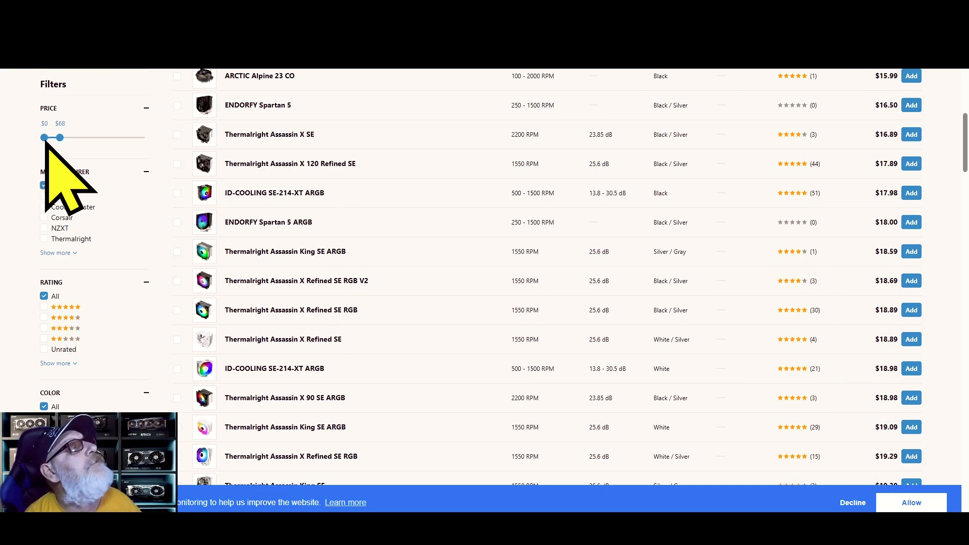
drag(52, 138, 57, 138)
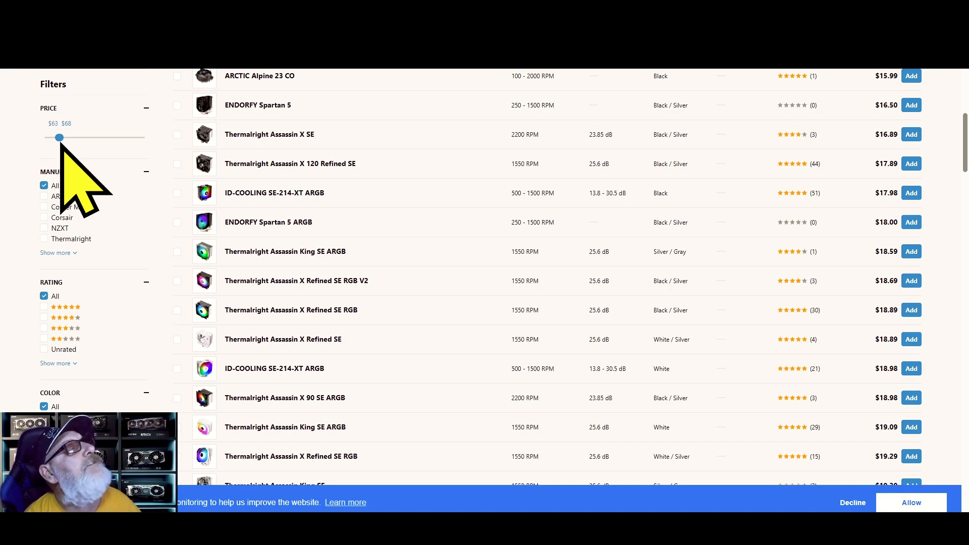
scroll(706, 352, up, 5)
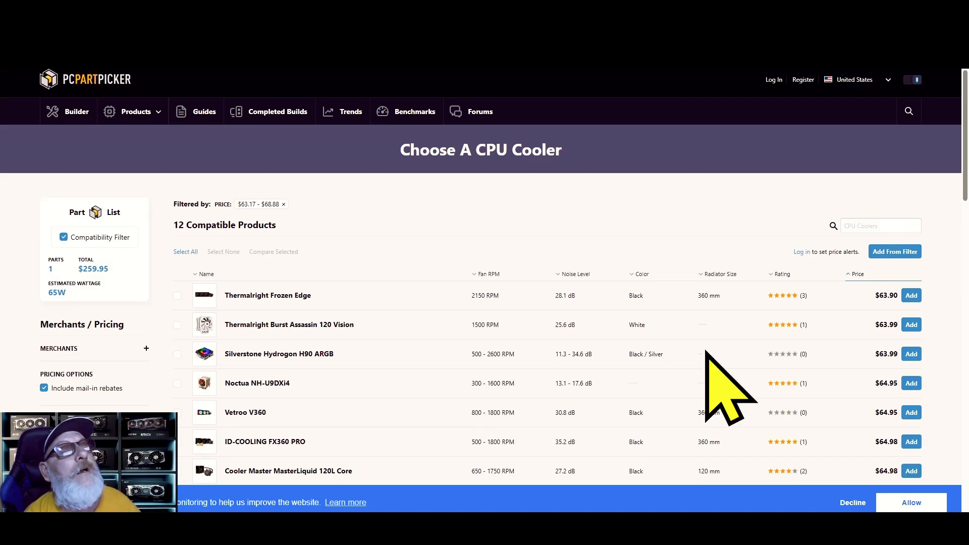
Step: Lower the price filter's minimum to $46 and add the black 360 mm Thermalright Aqua Elite V3 cooler to the part list
scroll(959, 166, down, 1)
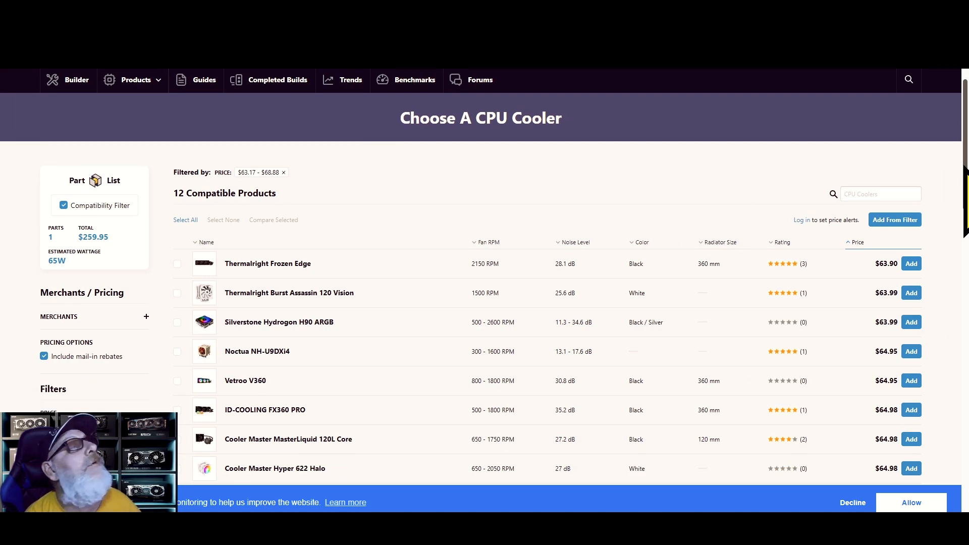
scroll(965, 169, down, 1)
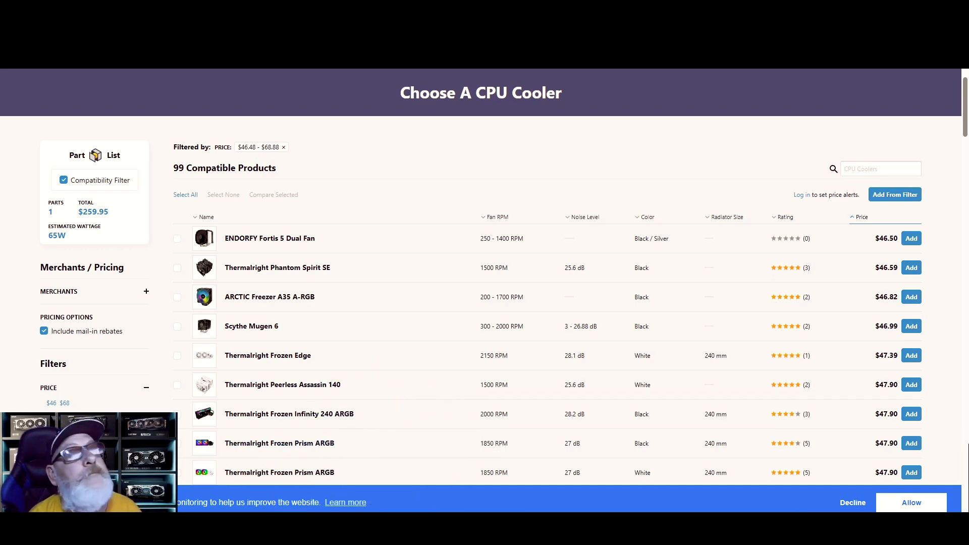
scroll(965, 193, down, 20)
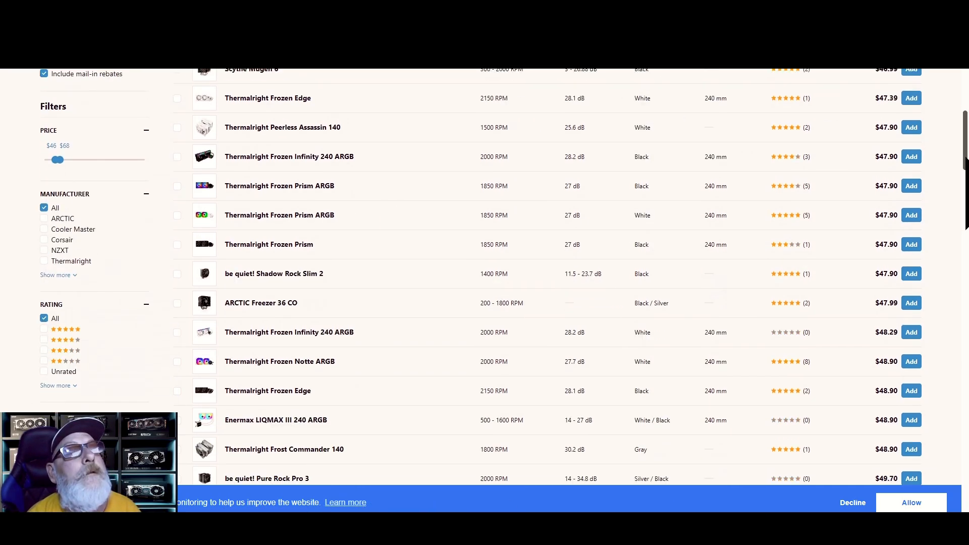
drag(963, 255, 965, 315)
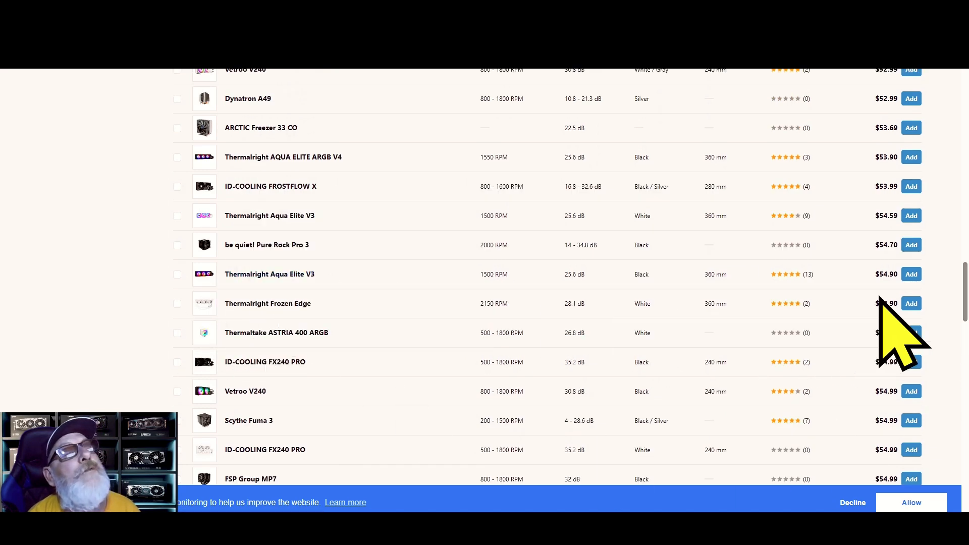
click(912, 274)
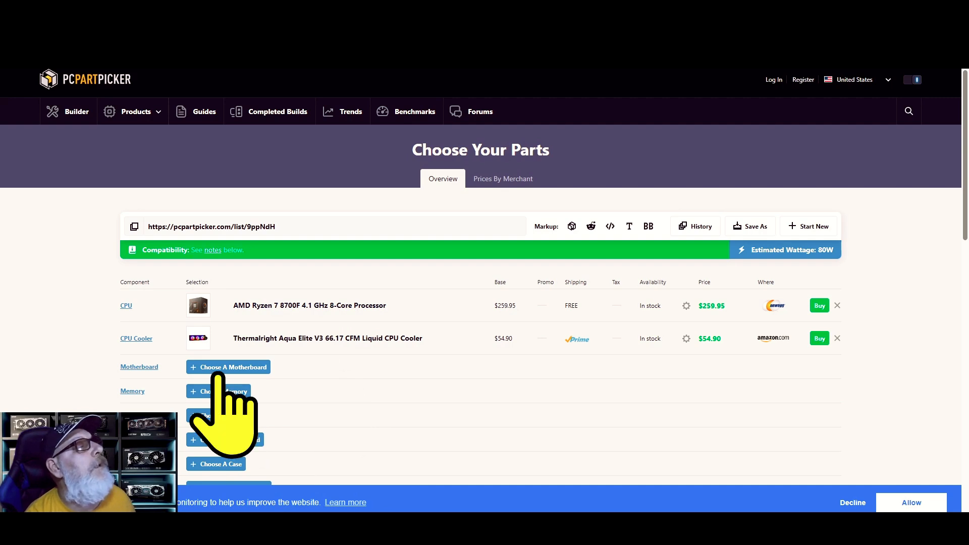
Step: Search the motherboards for "b850", sort them by lowest price and add the ASRock B850M Pro RS to the part list
click(241, 367)
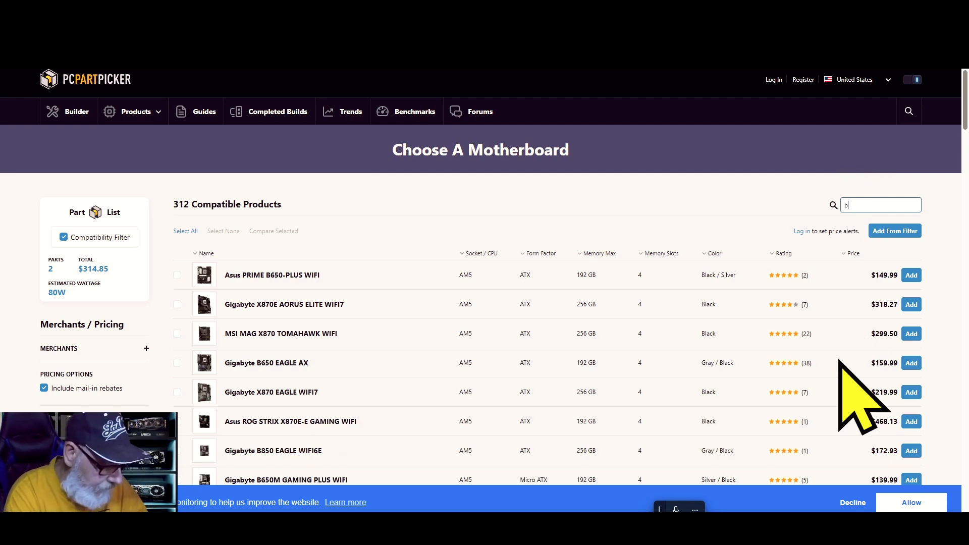
text(50)
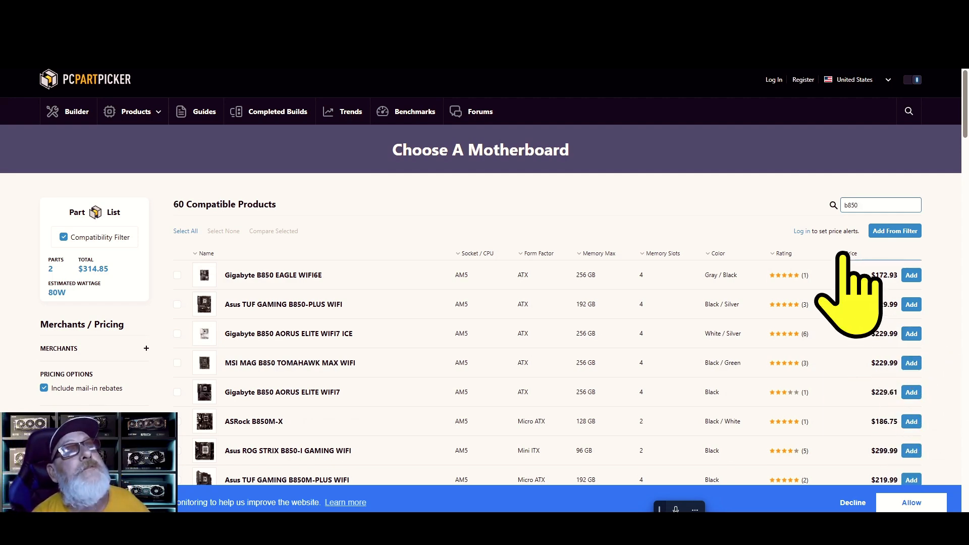
click(842, 253)
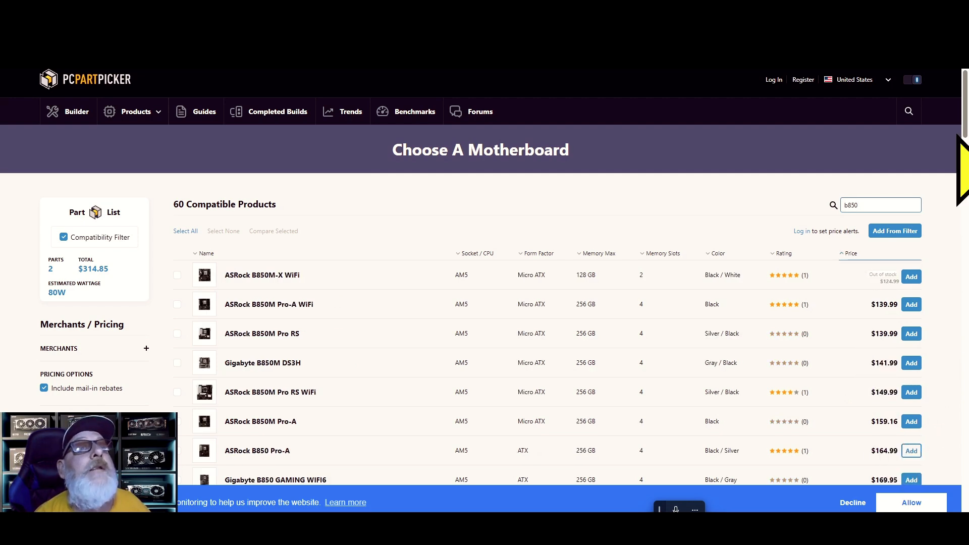
scroll(480, 277, down, 2)
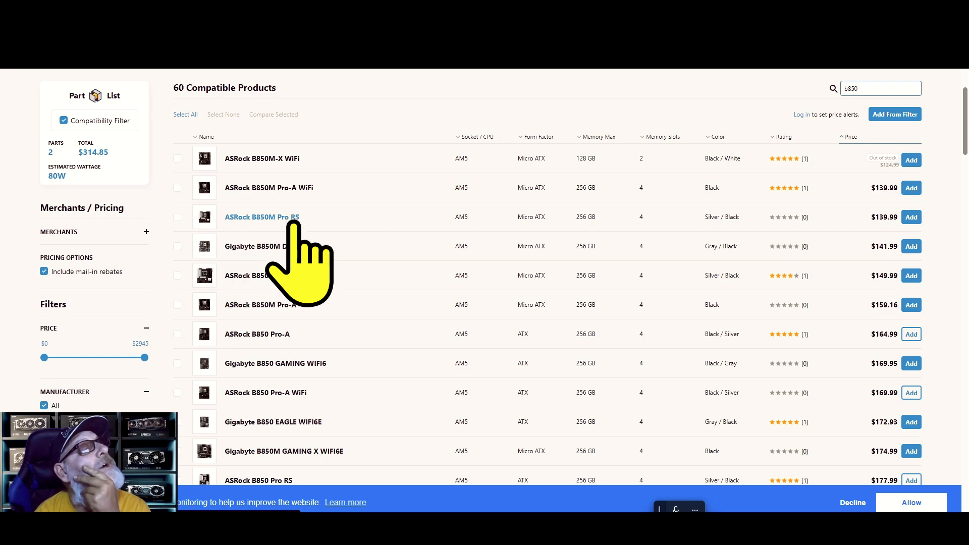
click(912, 217)
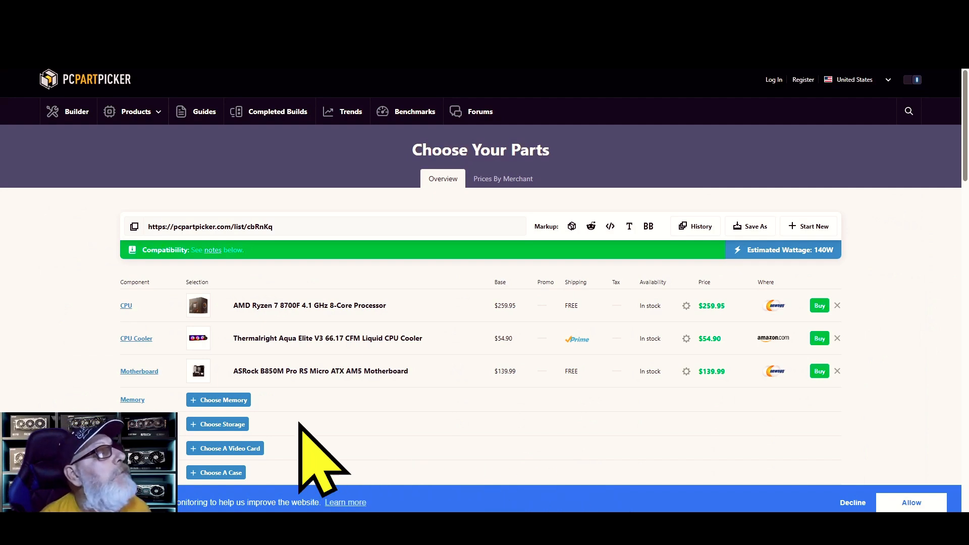
Step: Add the Corsair Vengeance 32 GB (2 x 16 GB) DDR5-6000 CL30 memory kit to the part list
click(222, 399)
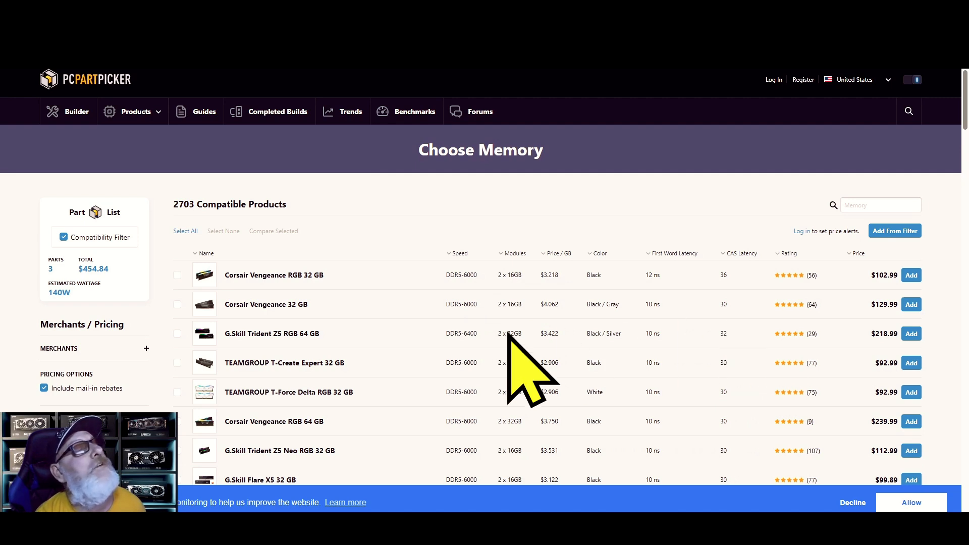
click(912, 305)
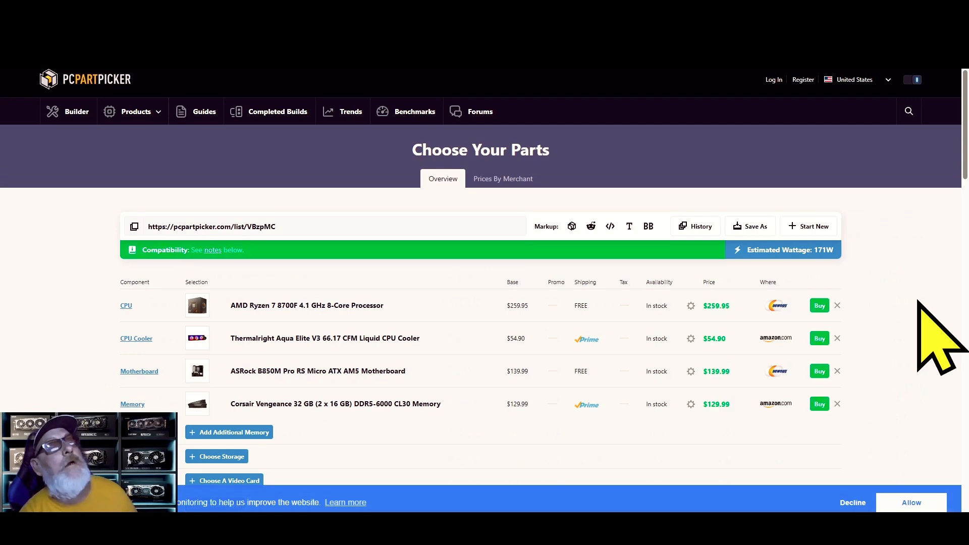
Step: Open the storage selection, sort the drives by lowest price and restrict their capacity to 1500 GB through 24000 GB
scroll(890, 320, down, 5)
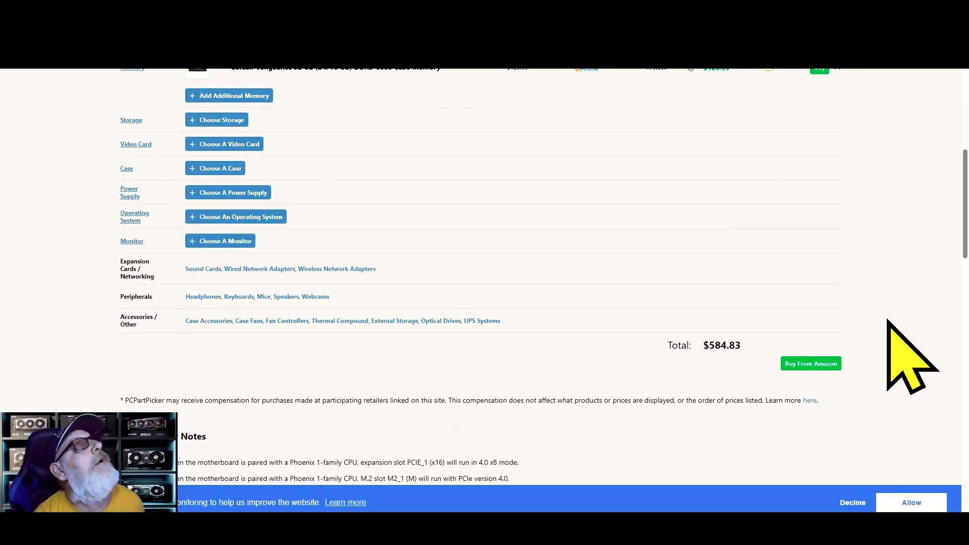
scroll(965, 230, up, 3)
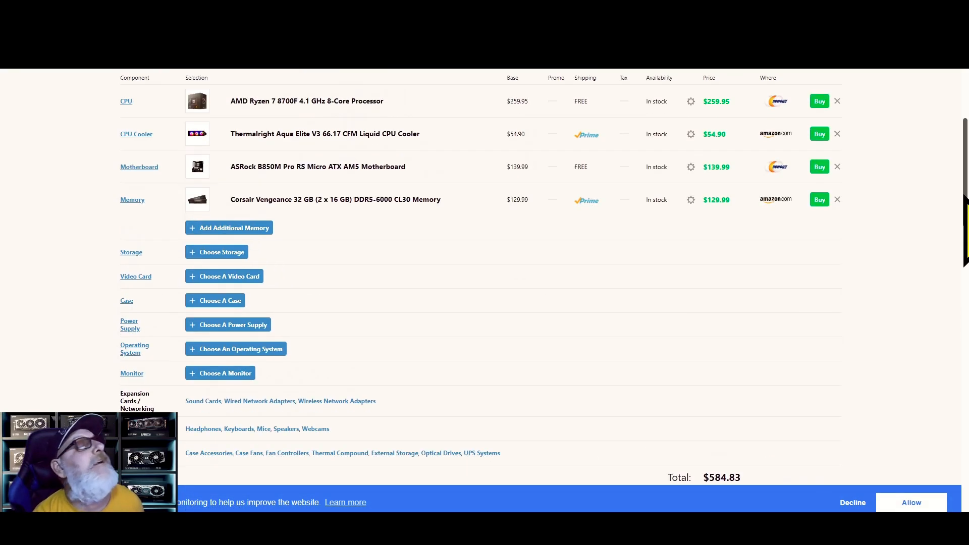
click(217, 252)
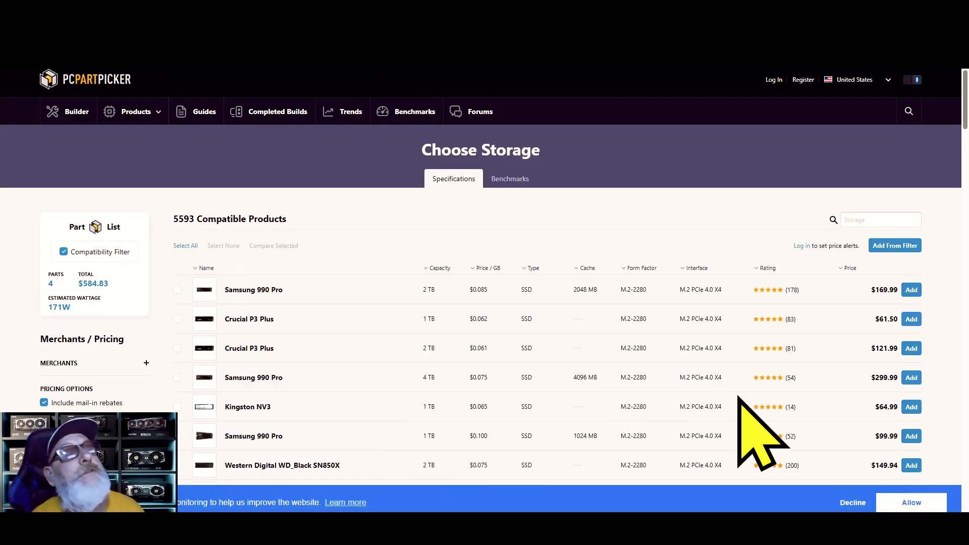
click(839, 268)
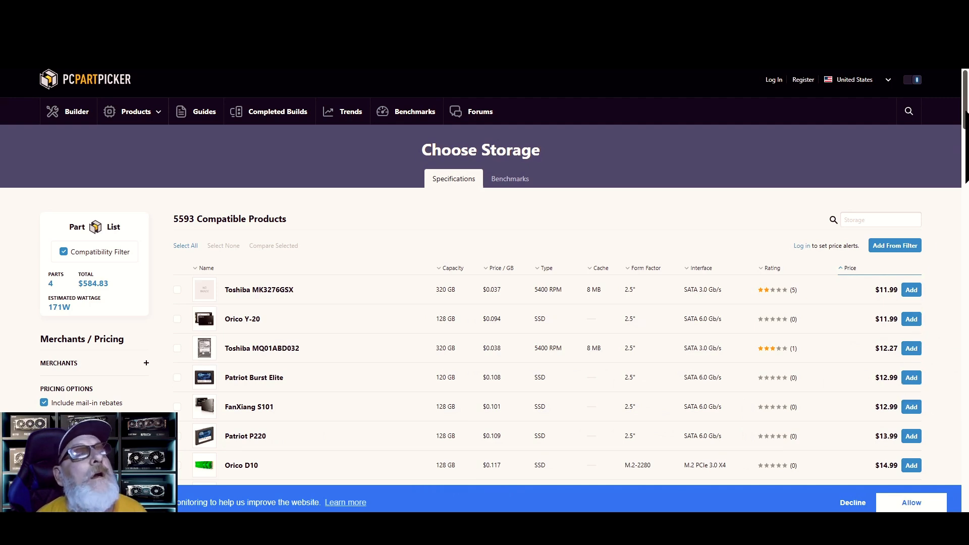
scroll(485, 277, down, 8)
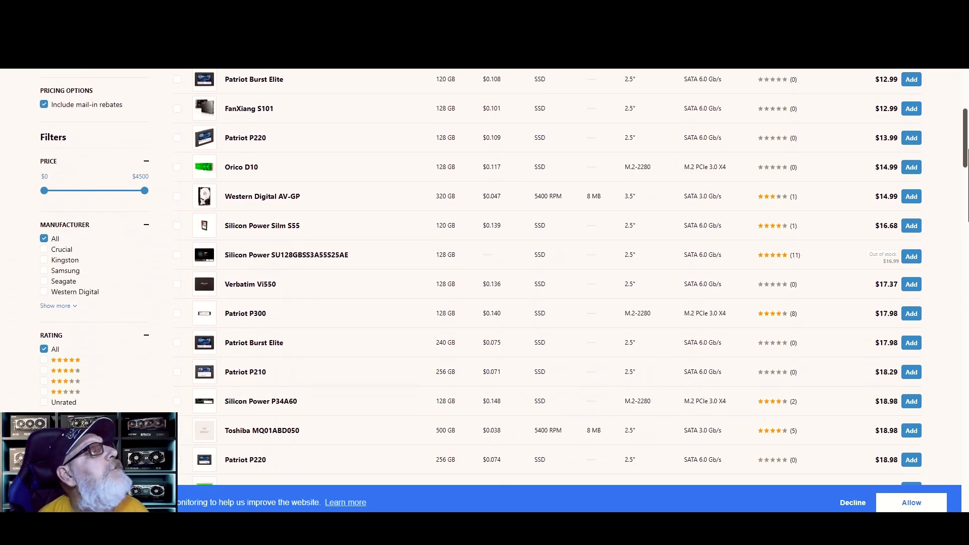
scroll(485, 278, down, 2)
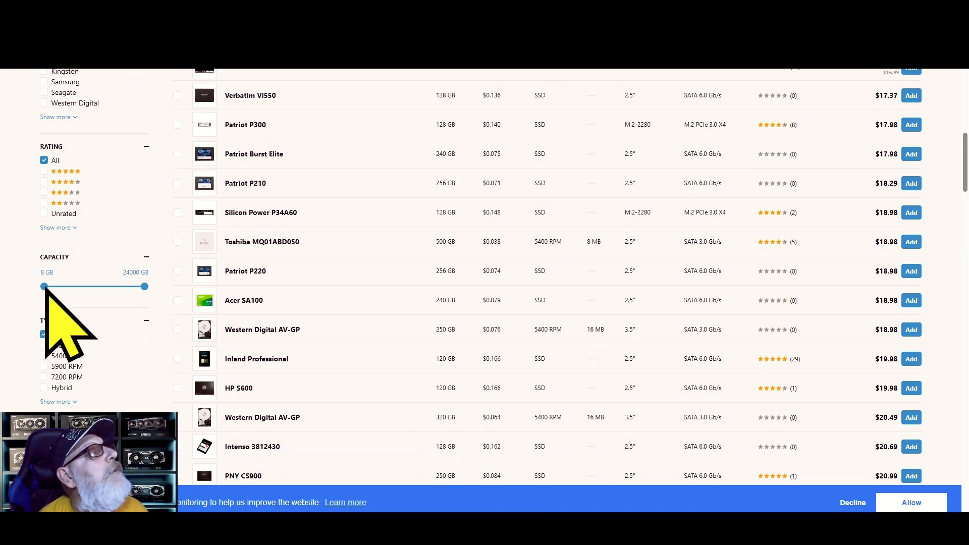
drag(45, 288, 115, 295)
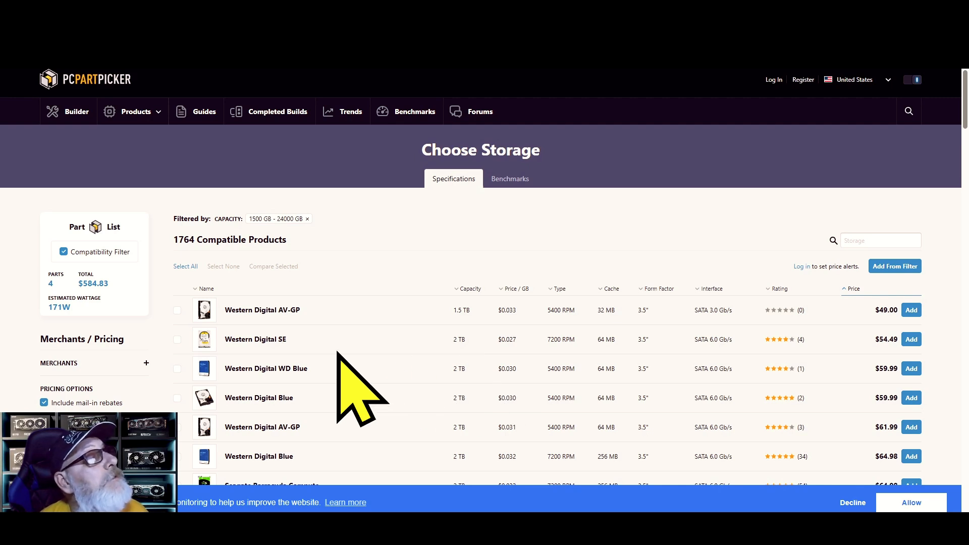
Step: Restrict the storage type filter to SSD
scroll(202, 369, down, 6)
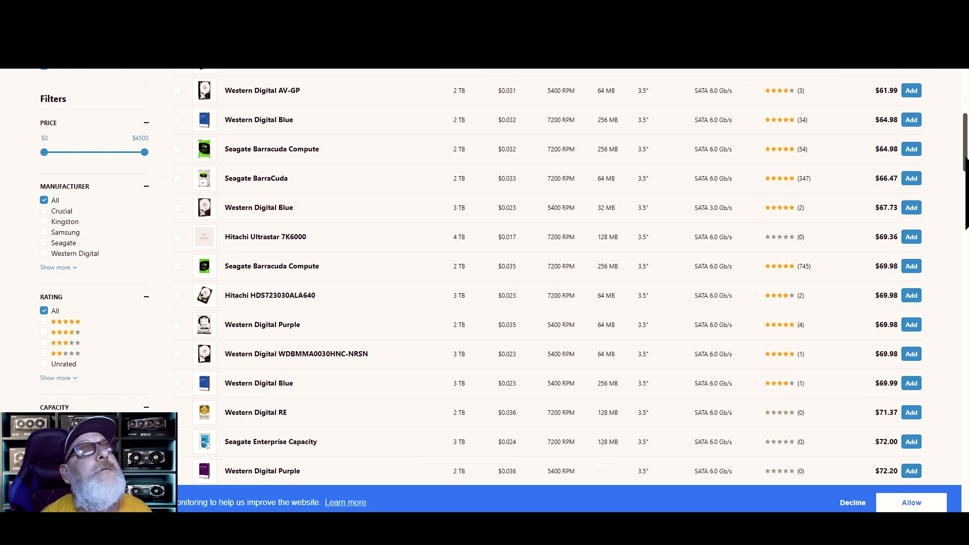
scroll(504, 278, down, 5)
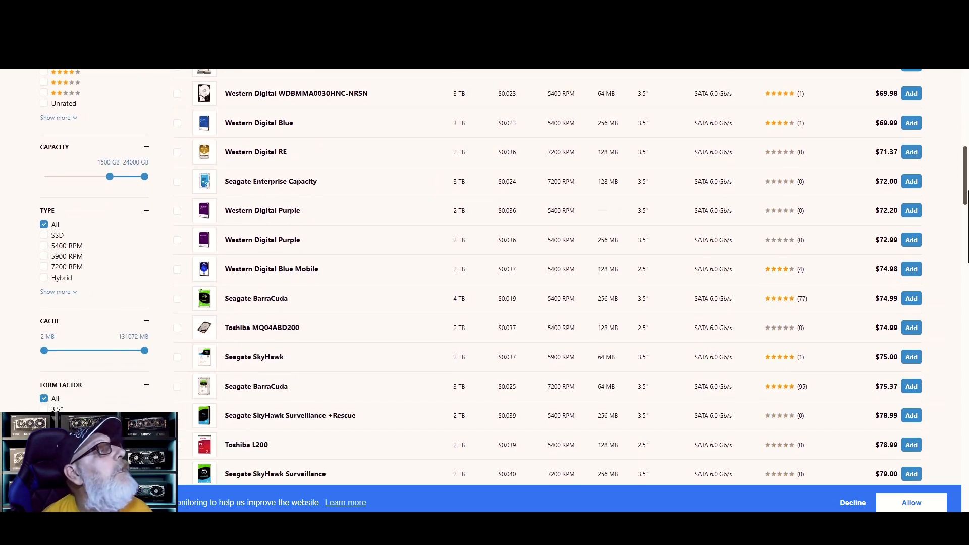
click(43, 234)
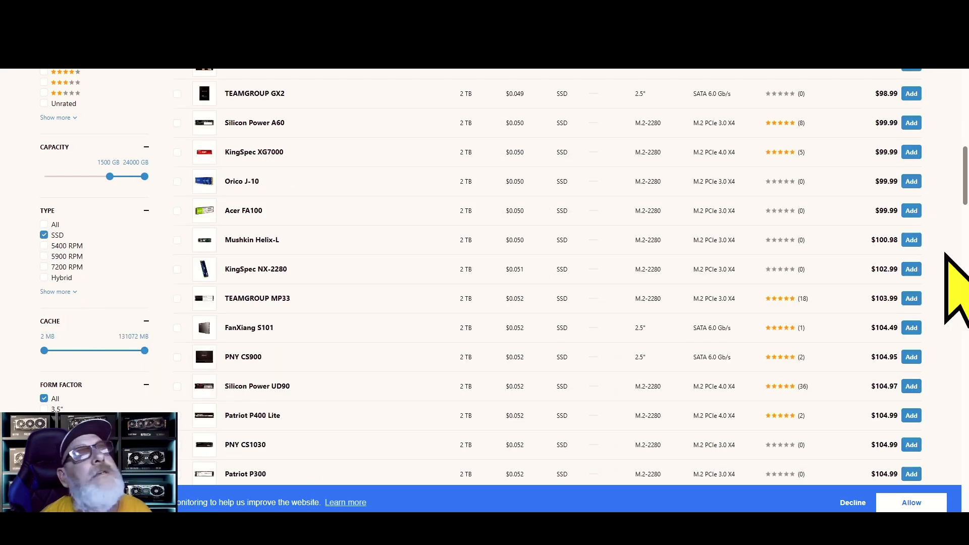
Step: Look through the cheapest SSDs and restrict the form factor filter to M.2-2280
scroll(965, 218, up, 12)
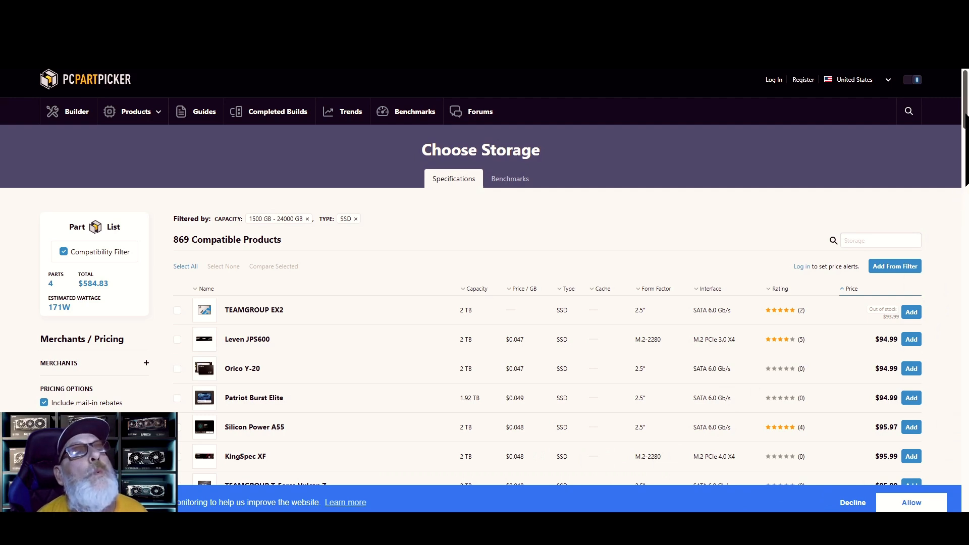
scroll(485, 303, down, 2)
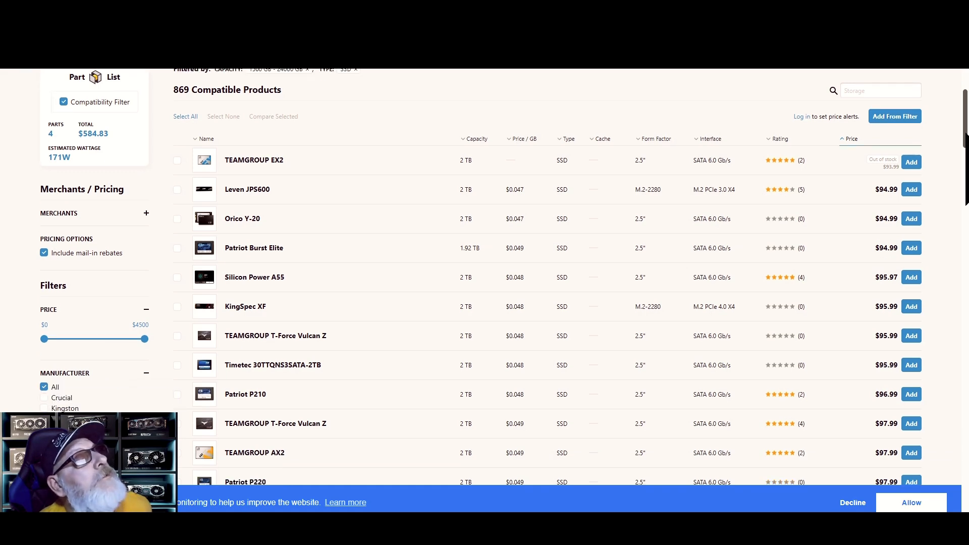
scroll(484, 278, down, 1)
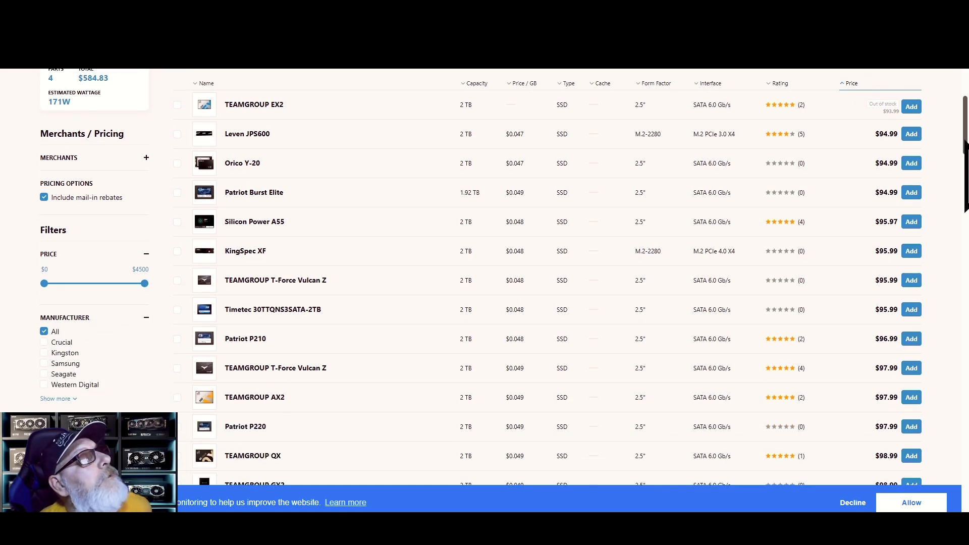
drag(964, 143, 964, 164)
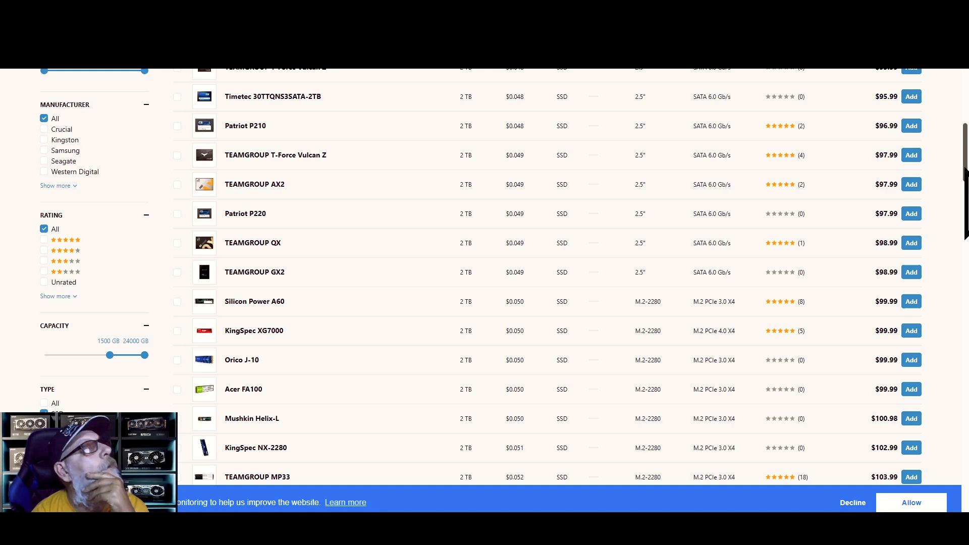
drag(965, 171, 964, 136)
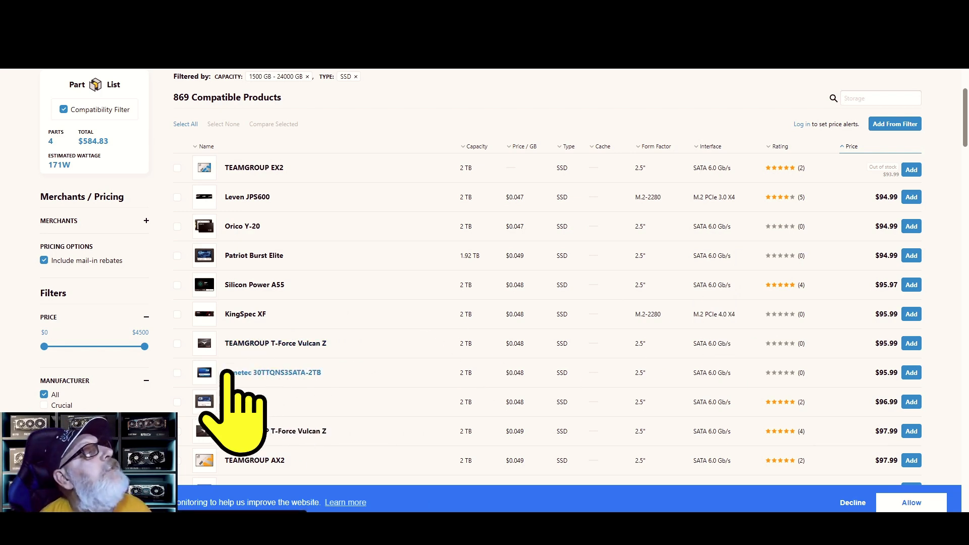
scroll(804, 305, down, 5)
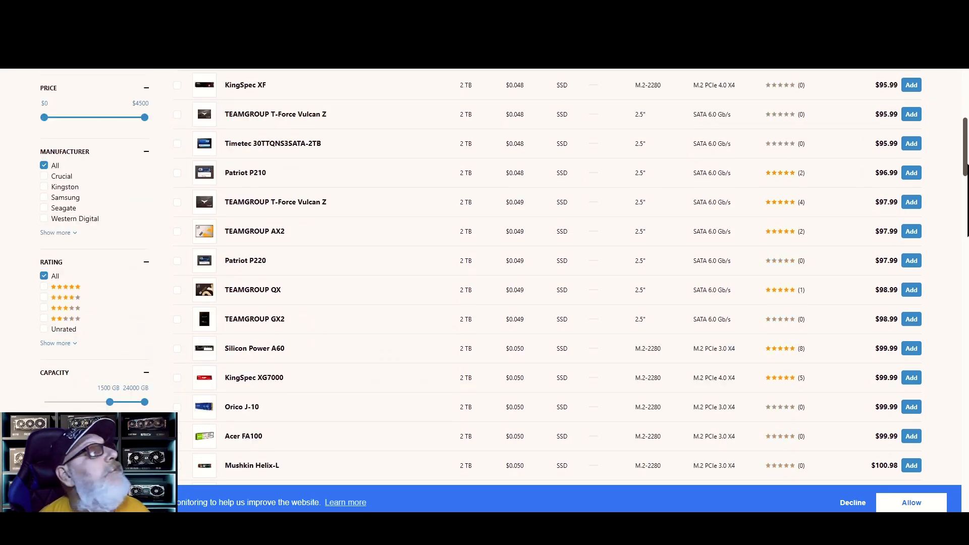
scroll(485, 277, down, 2)
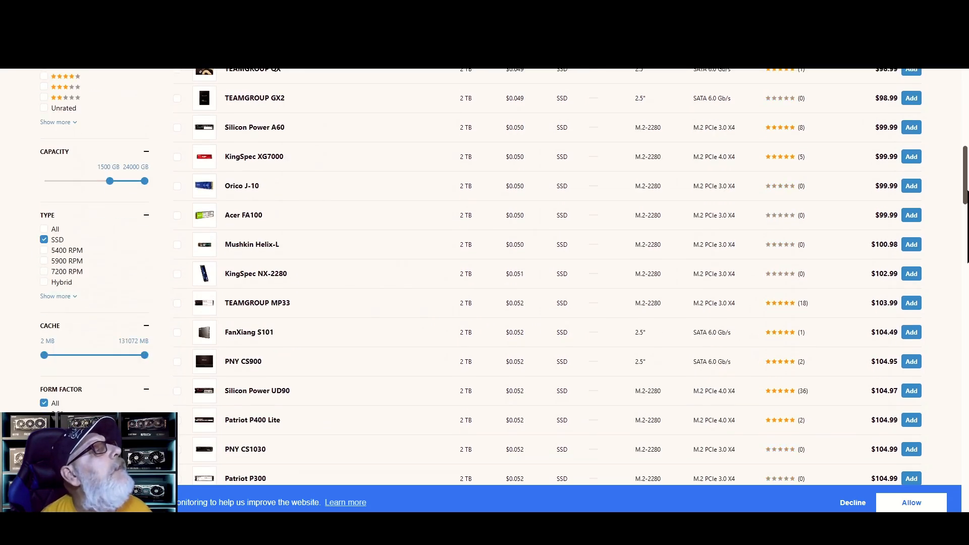
scroll(485, 276, down, 3)
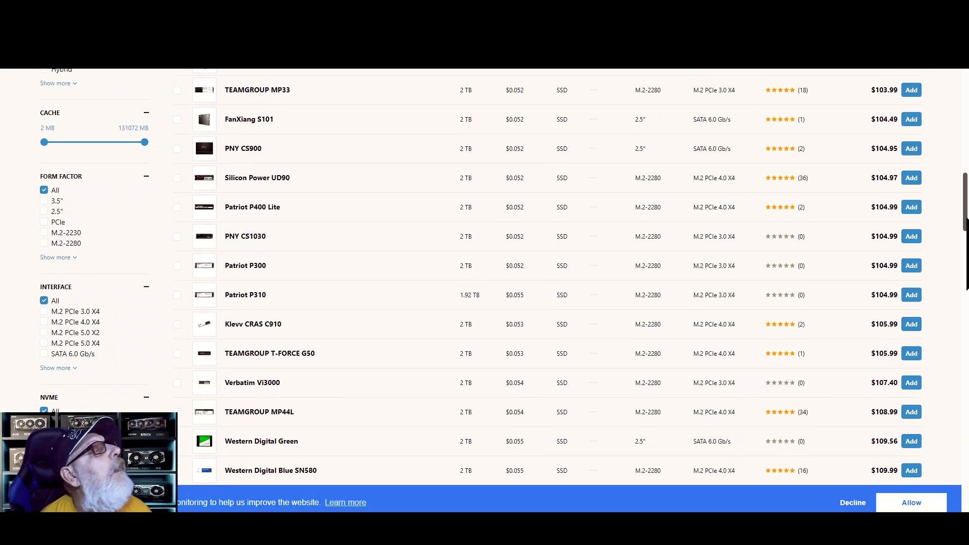
click(45, 243)
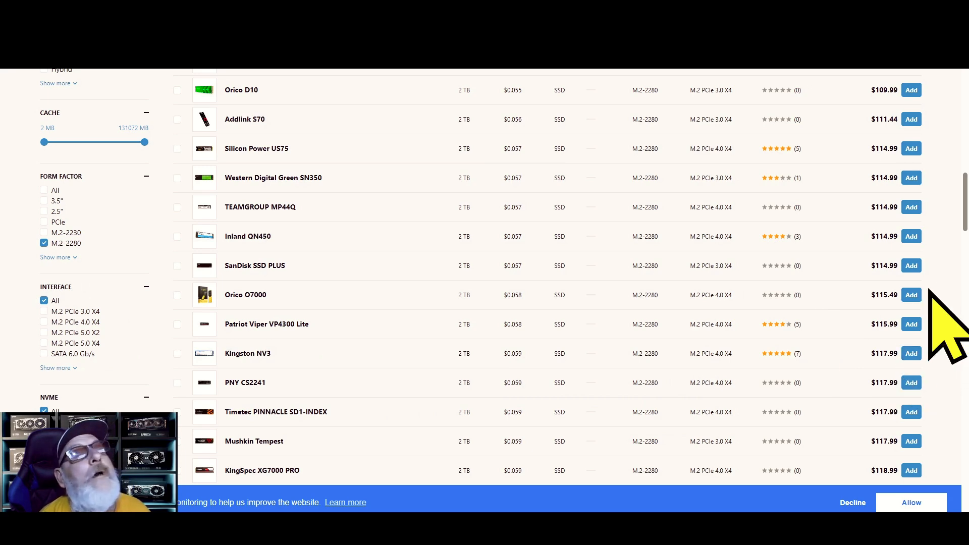
Step: Add the KingSpec XG7000 2 TB M.2-2280 PCIe 4.0 X4 solid state drive to the part list
scroll(965, 217, up, 1)
drag(965, 206, 965, 126)
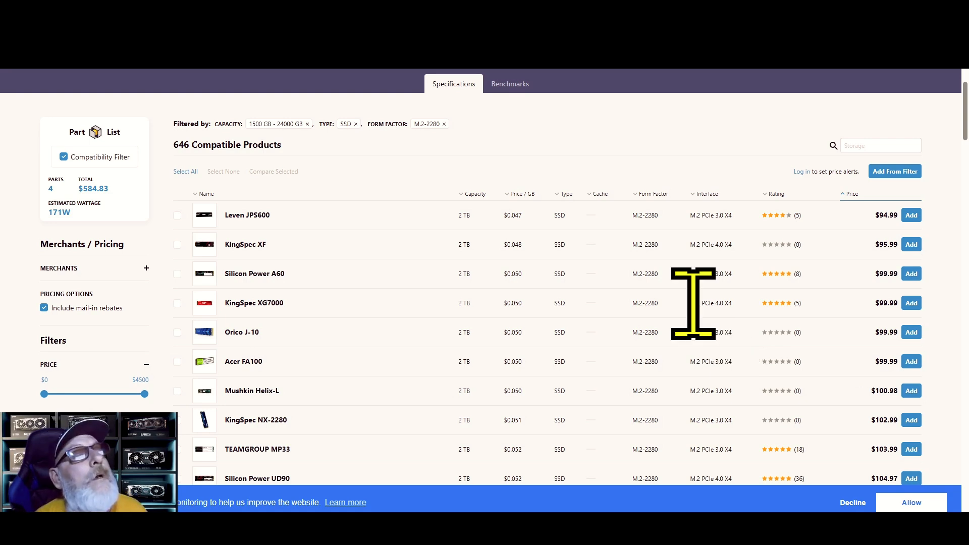
click(911, 303)
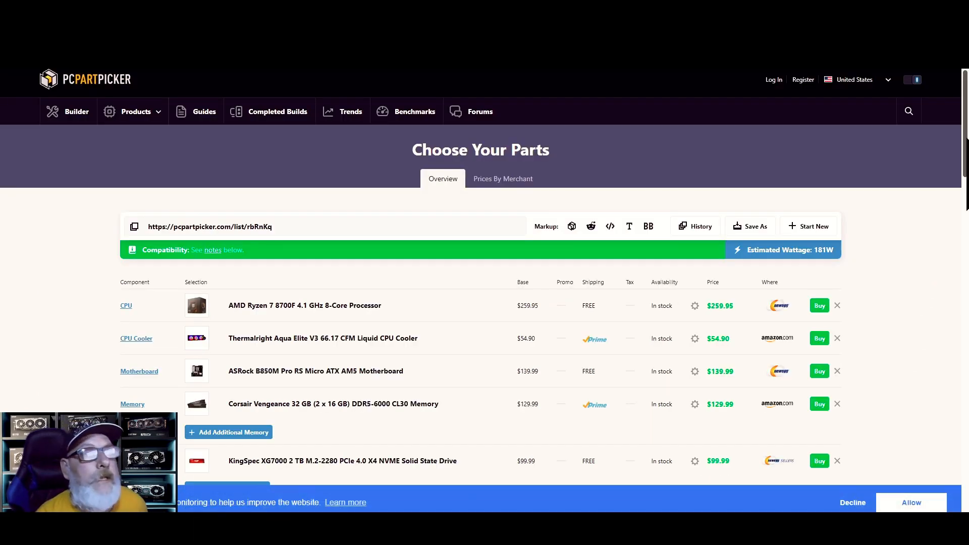
scroll(485, 278, down, 6)
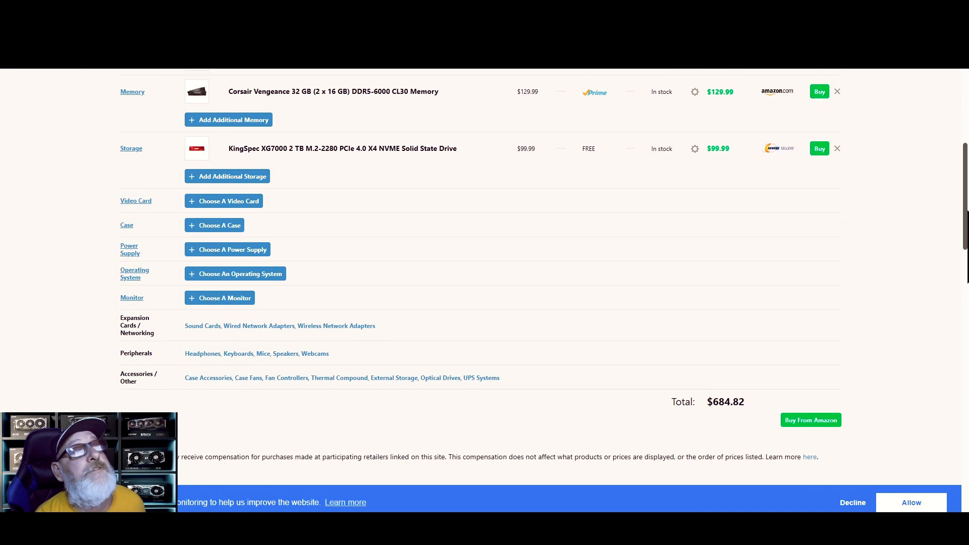
scroll(484, 277, up, 4)
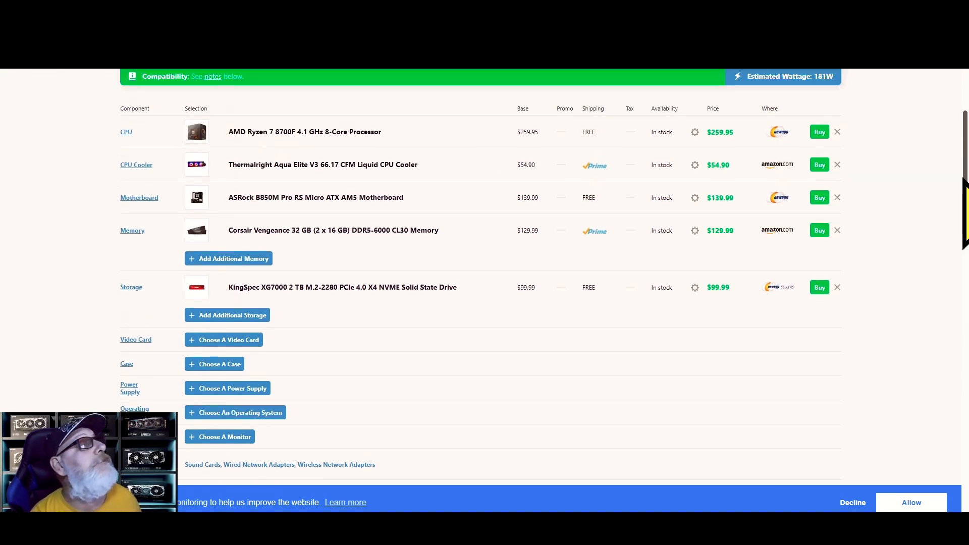
scroll(963, 169, down, 2)
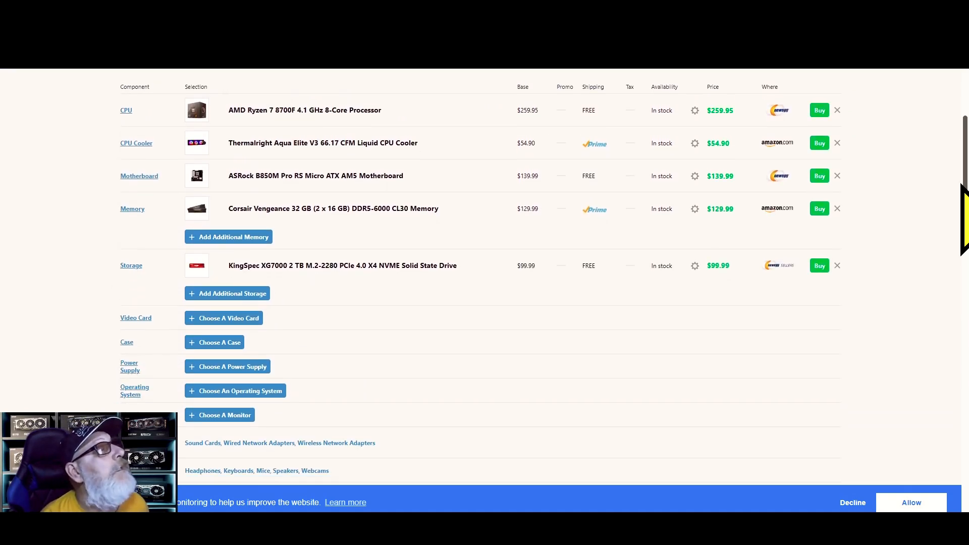
click(255, 320)
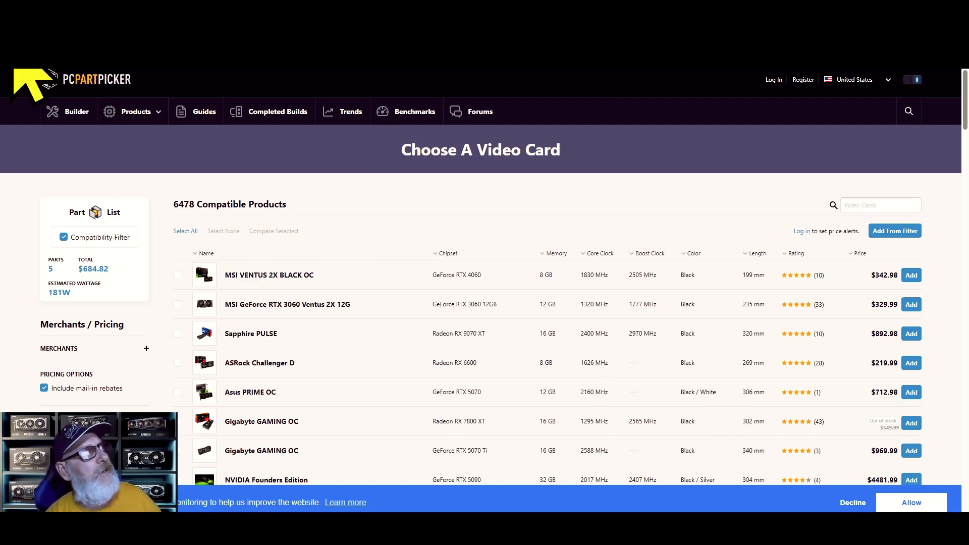
click(11, 30)
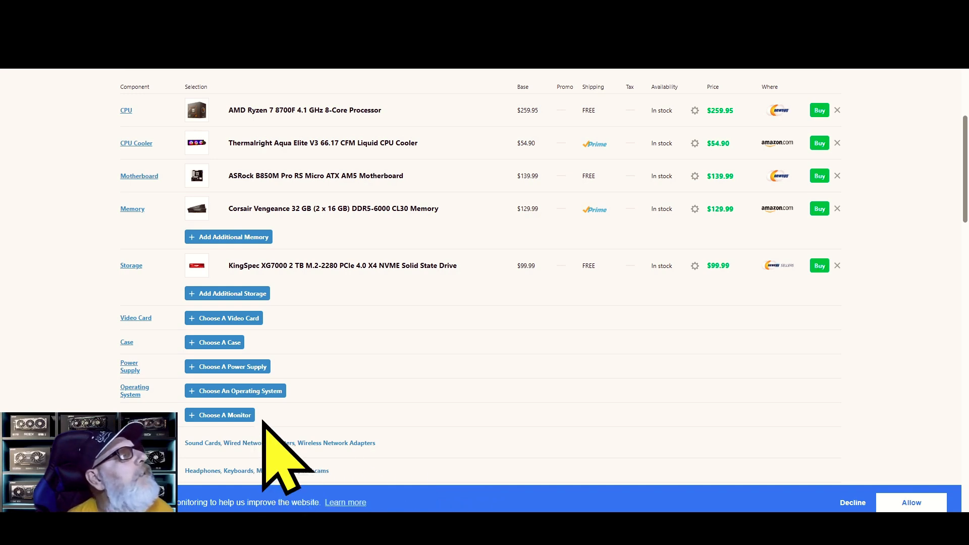
Step: Open the case selection and sort the compatible cases by lowest price
click(222, 342)
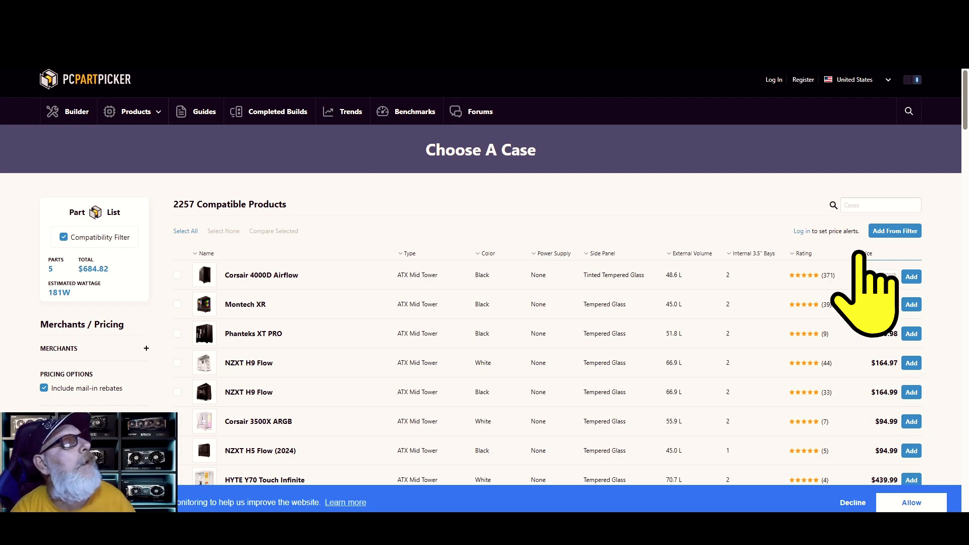
click(860, 253)
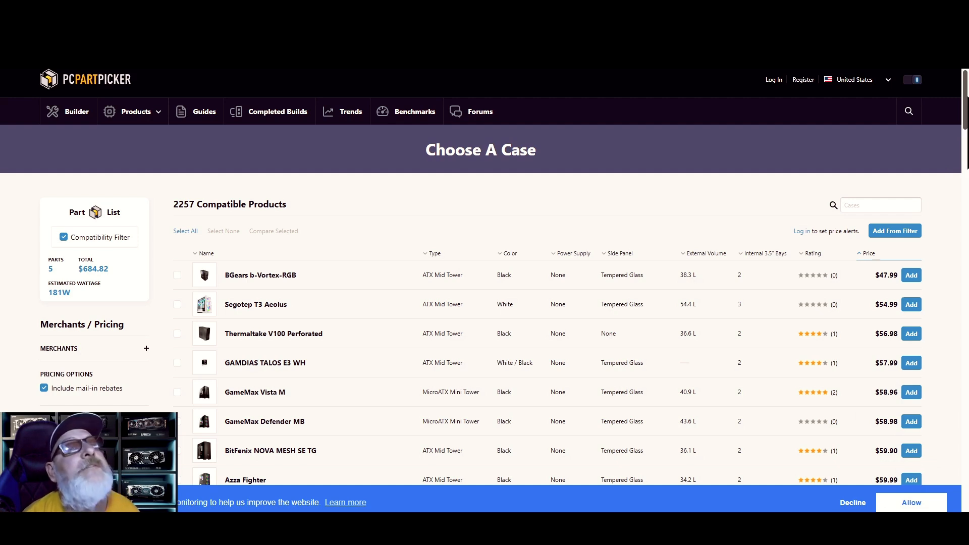
scroll(556, 303, down, 1)
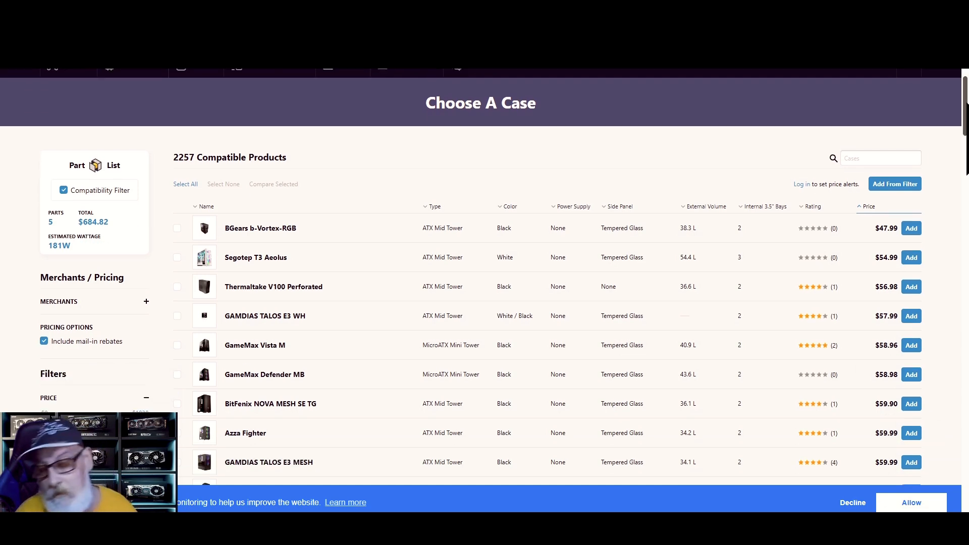
Step: Try searching the cases for "must", and cap the case price filter at $85
click(863, 159)
text(m)
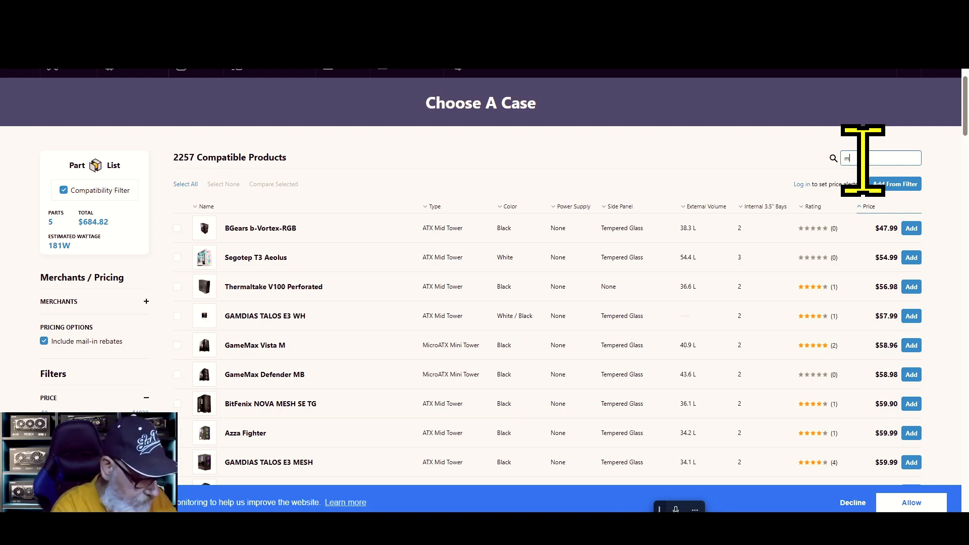
text(ust)
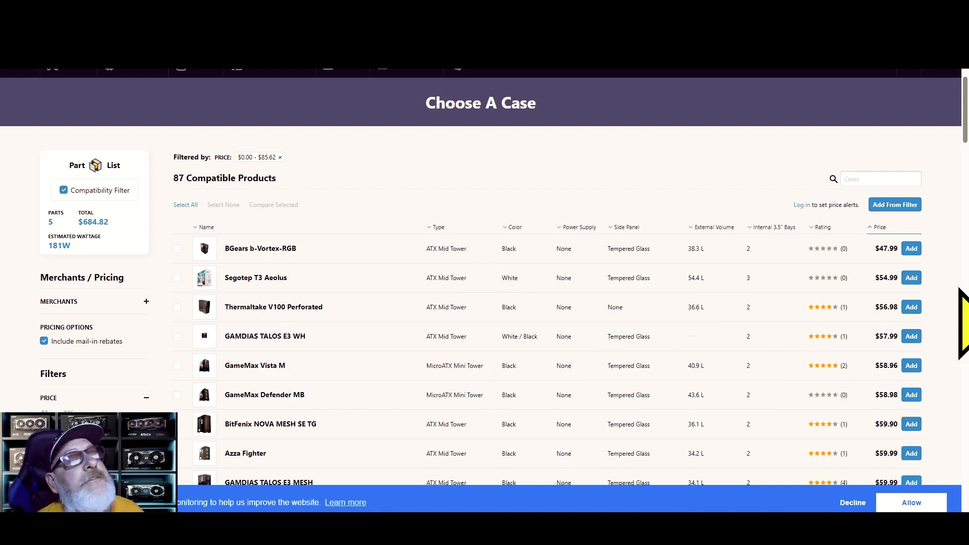
Step: Look through the compatible cases within the price limit, including the models priced around $80 to $84
scroll(556, 278, down, 5)
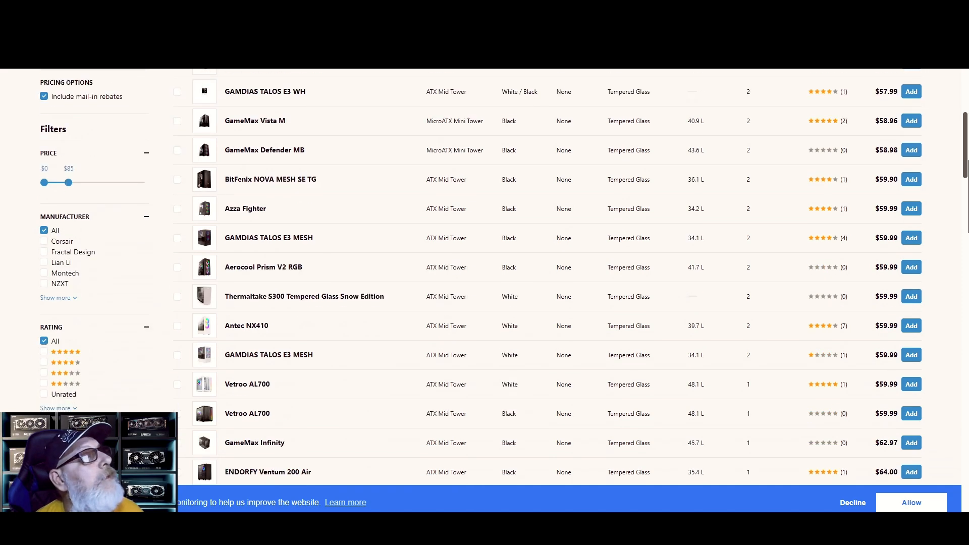
scroll(556, 278, down, 1)
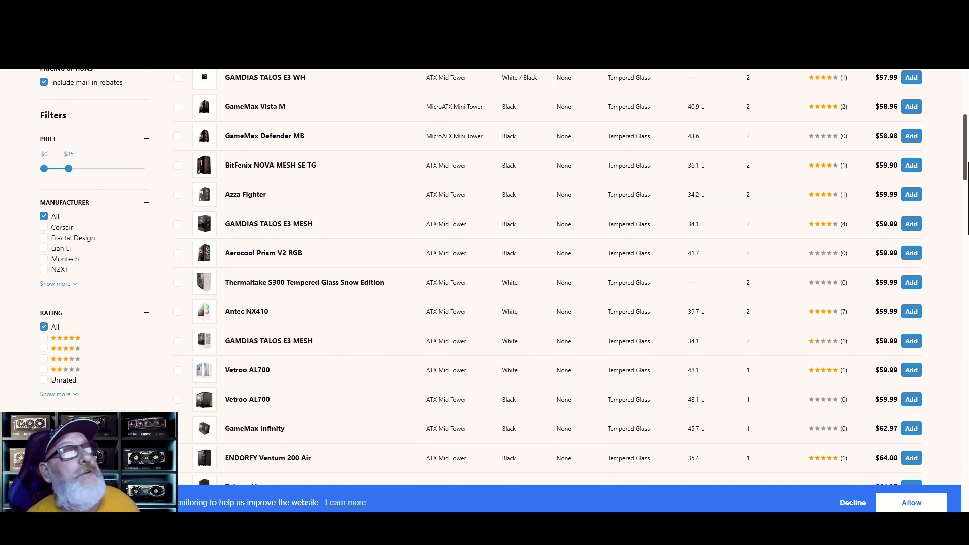
scroll(505, 278, down, 2)
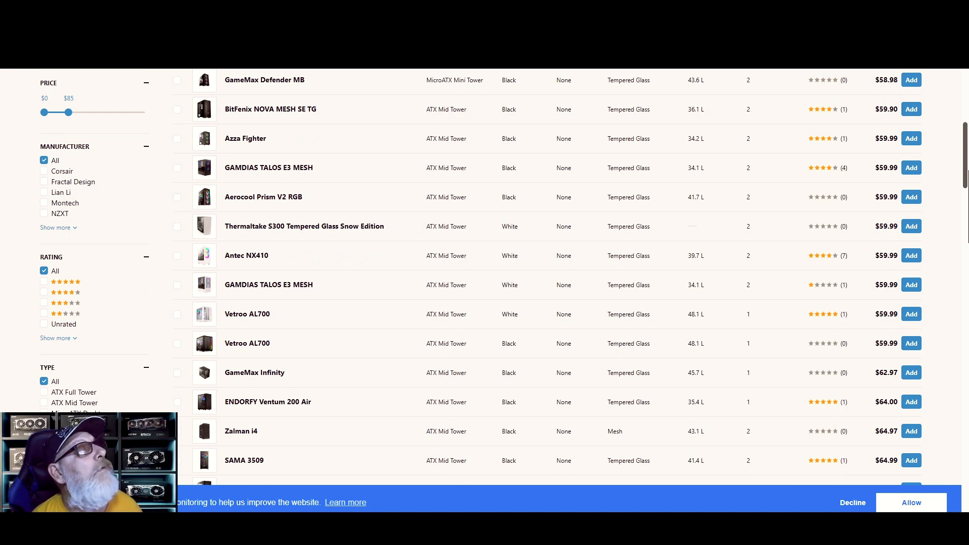
scroll(555, 278, down, 2)
scroll(556, 277, down, 1)
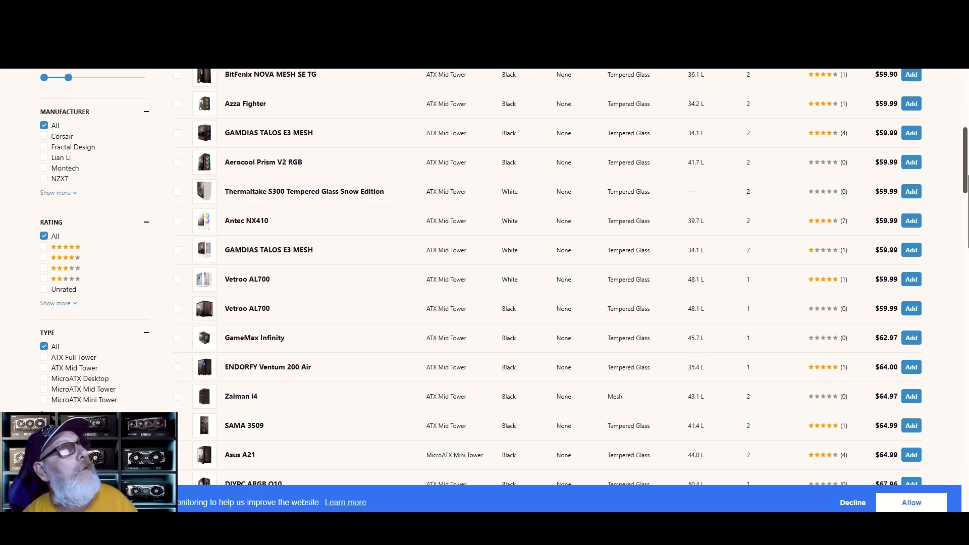
scroll(504, 278, down, 3)
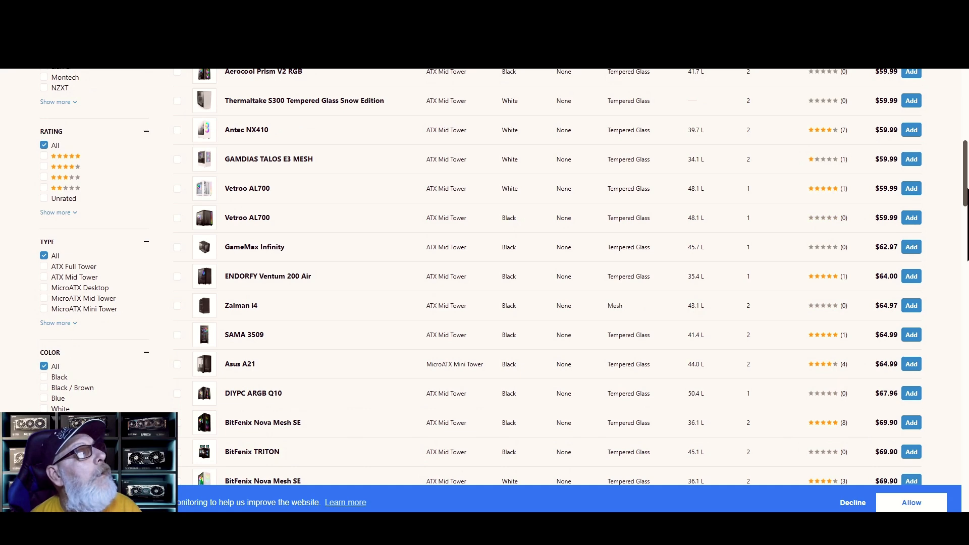
scroll(505, 278, up, 10)
drag(966, 126, 924, 409)
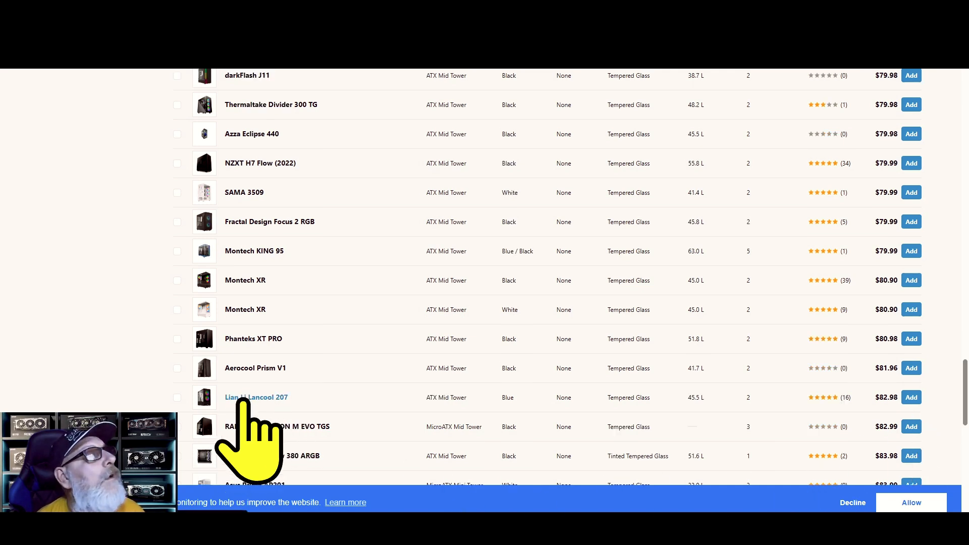
mouse_move(206, 395)
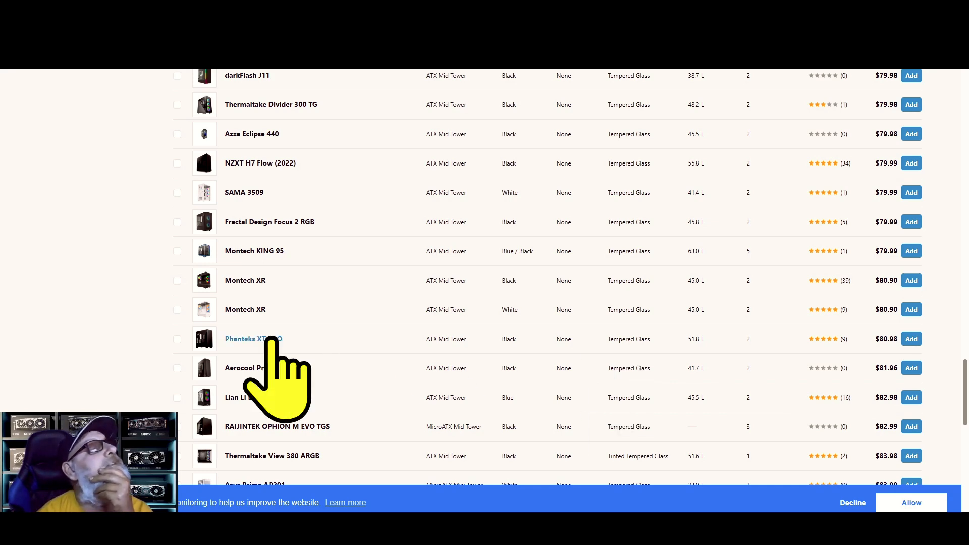
Step: Restrict the maximum video card length filter for cases to between 290 mm and 434 mm
scroll(147, 334, up, 10)
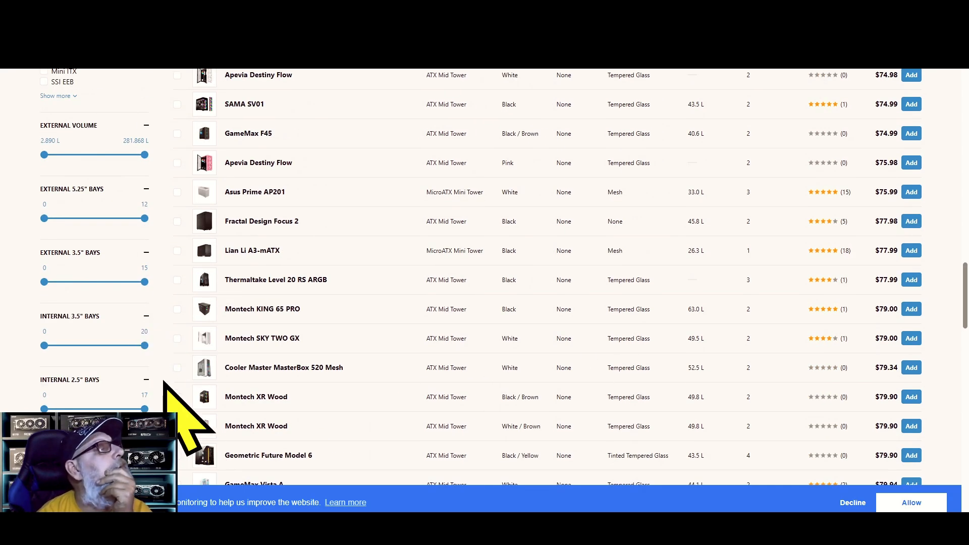
scroll(165, 382, down, 6)
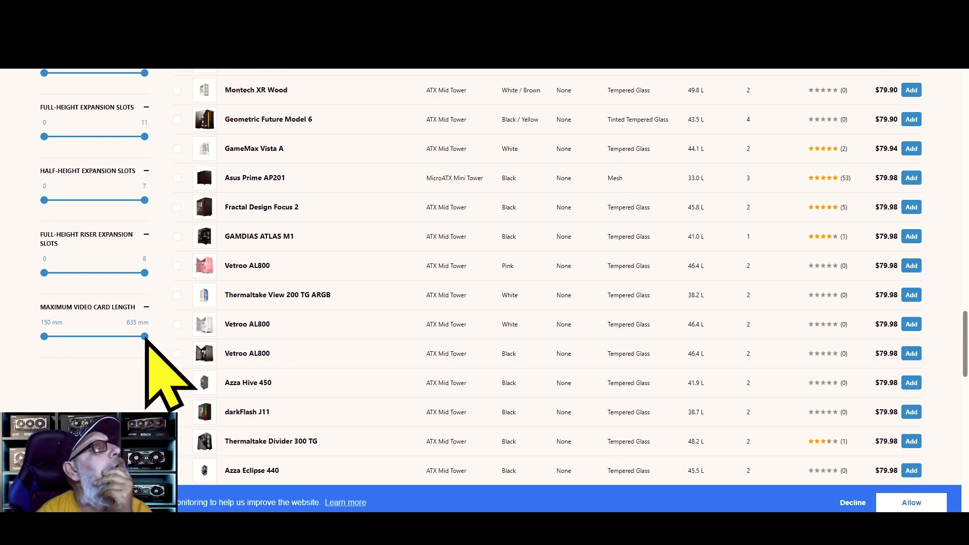
drag(46, 337, 76, 337)
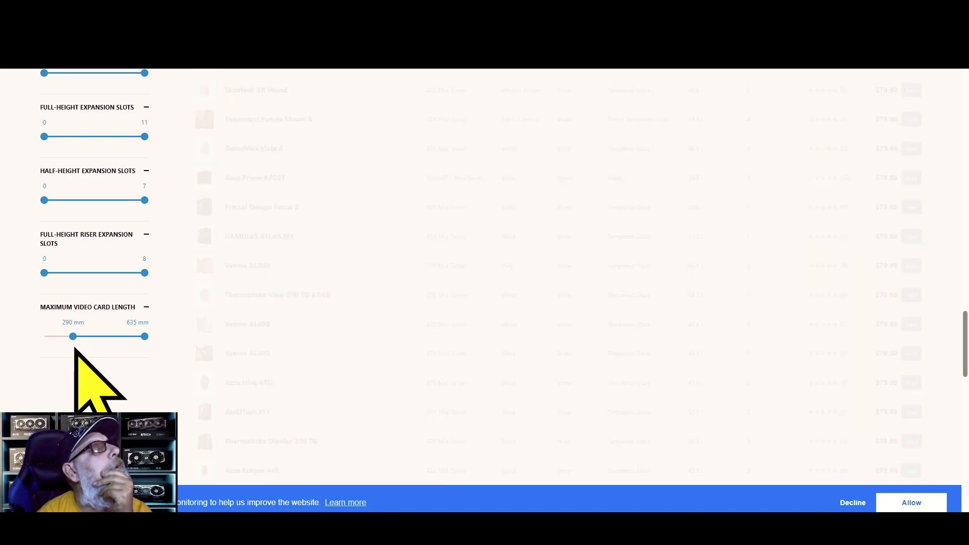
drag(142, 337, 110, 339)
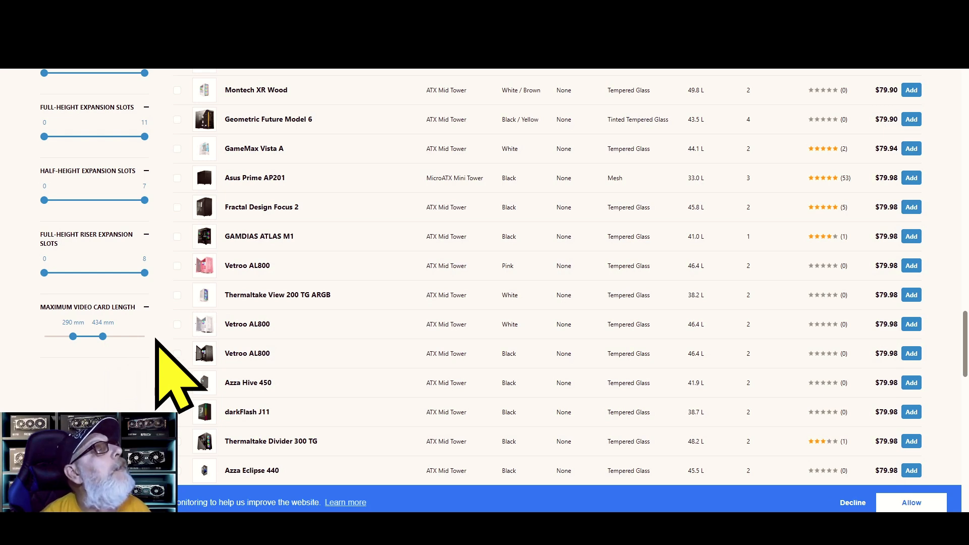
Step: Try full-height riser expansion slot limits of 1 and 4 while comparing the filtered cases, and restore the filter's full range
scroll(966, 351, up, 3)
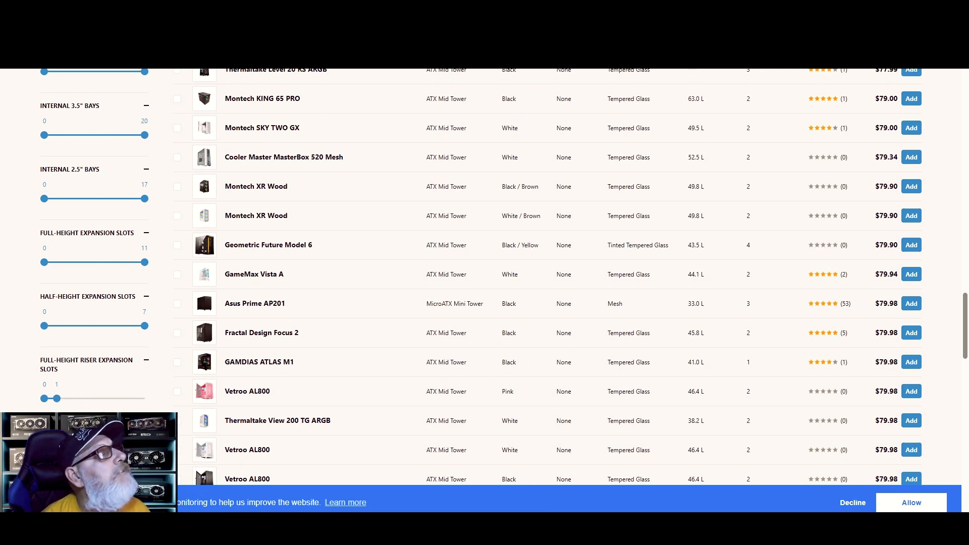
scroll(703, 471, down, 3)
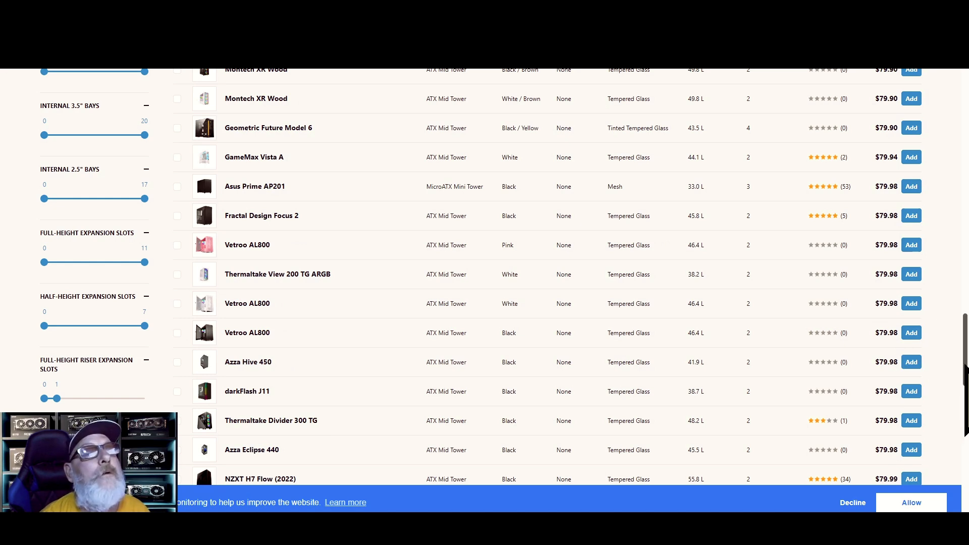
scroll(547, 277, up, 2)
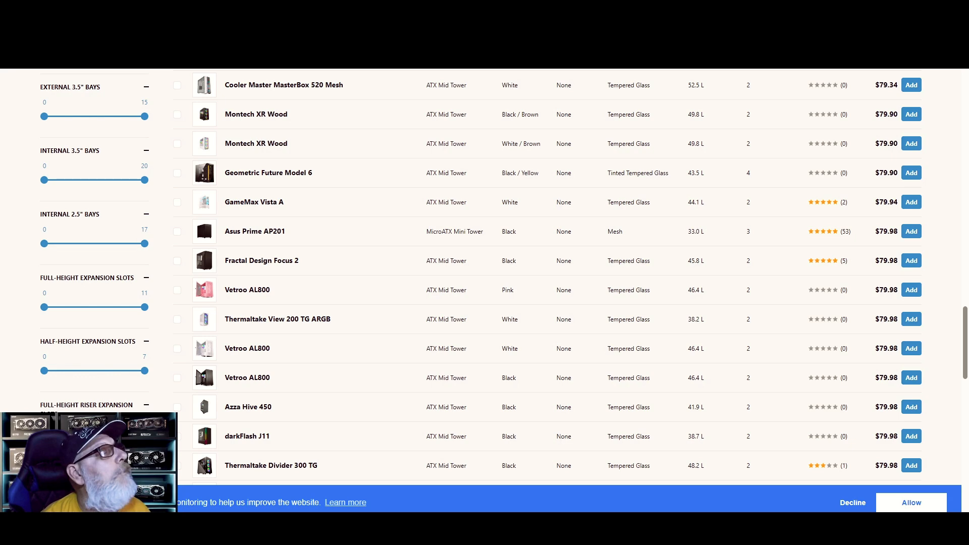
scroll(548, 278, up, 3)
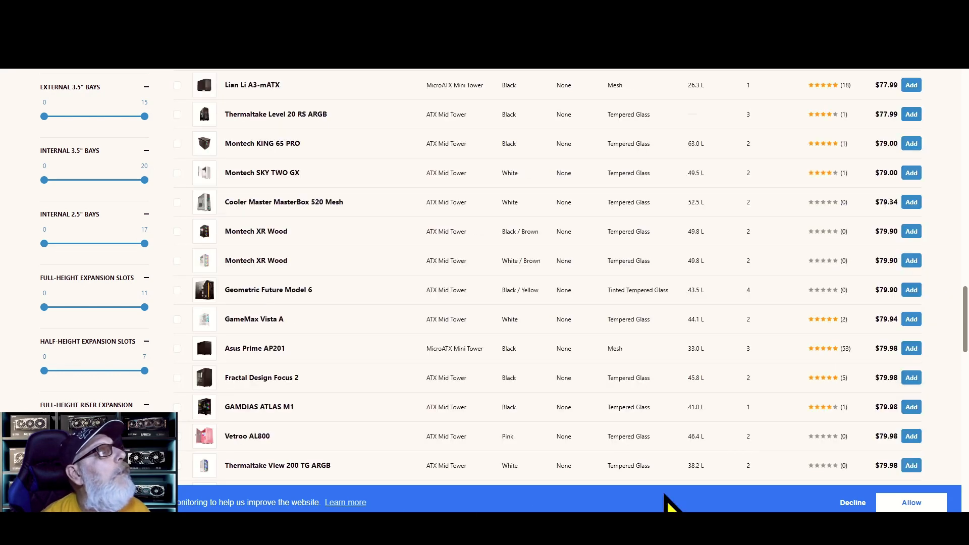
scroll(548, 277, up, 1)
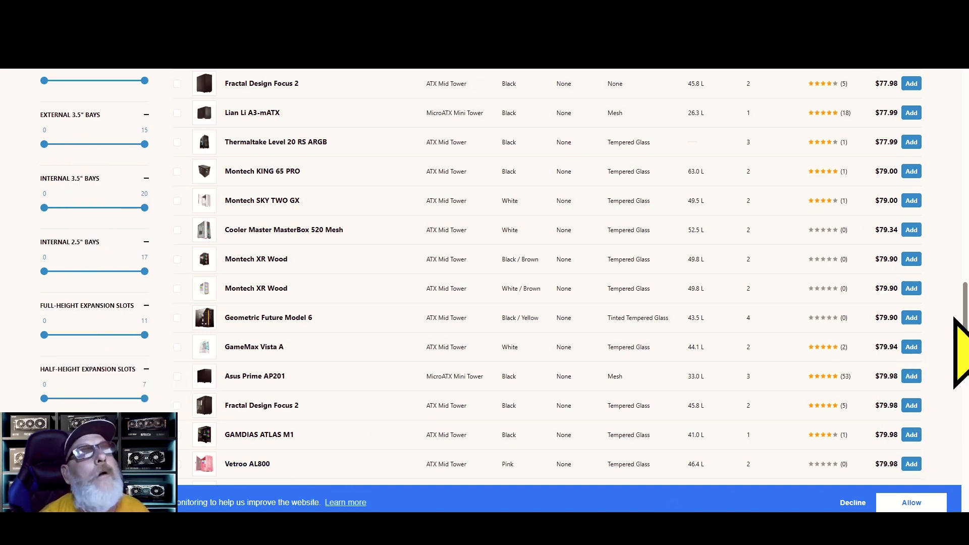
scroll(963, 324, down, 2)
right_click(963, 112)
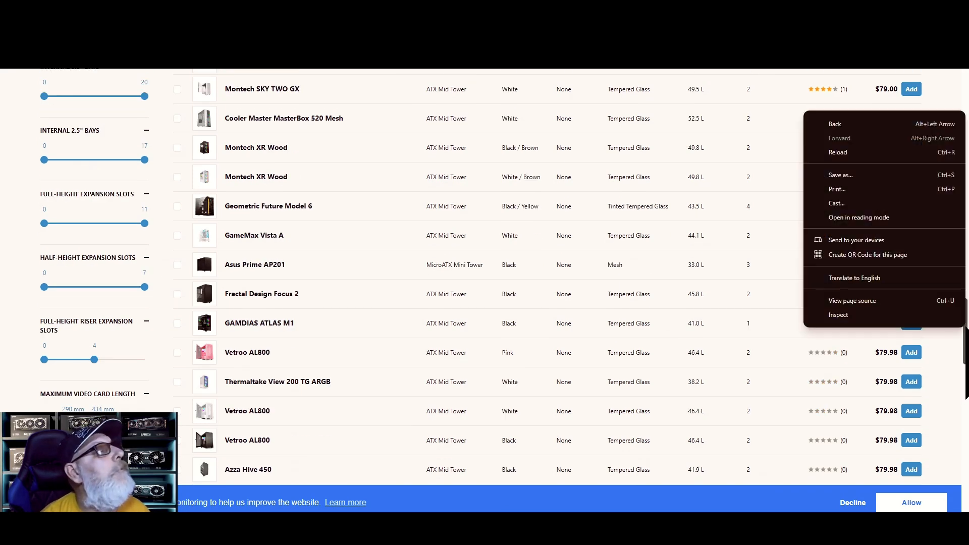
scroll(94, 365, up, 2)
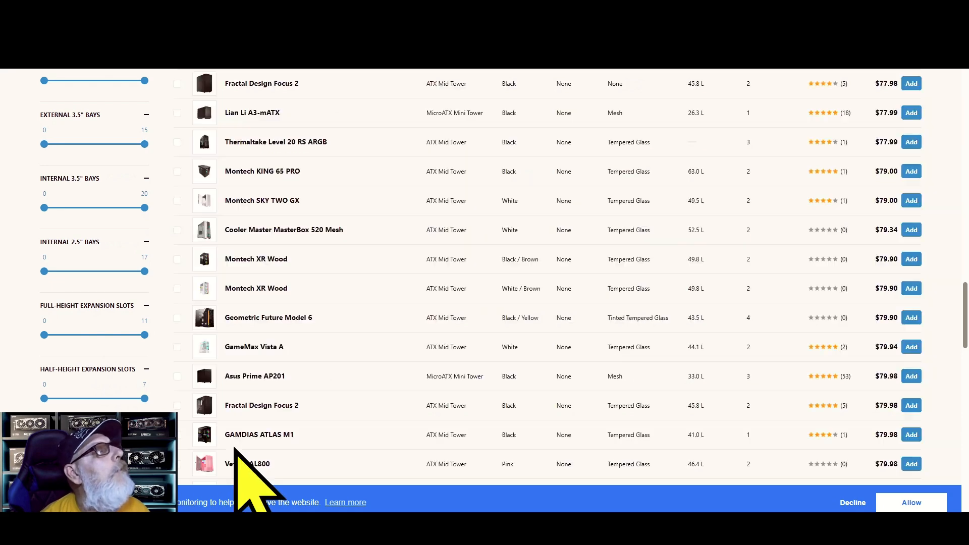
scroll(570, 278, up, 4)
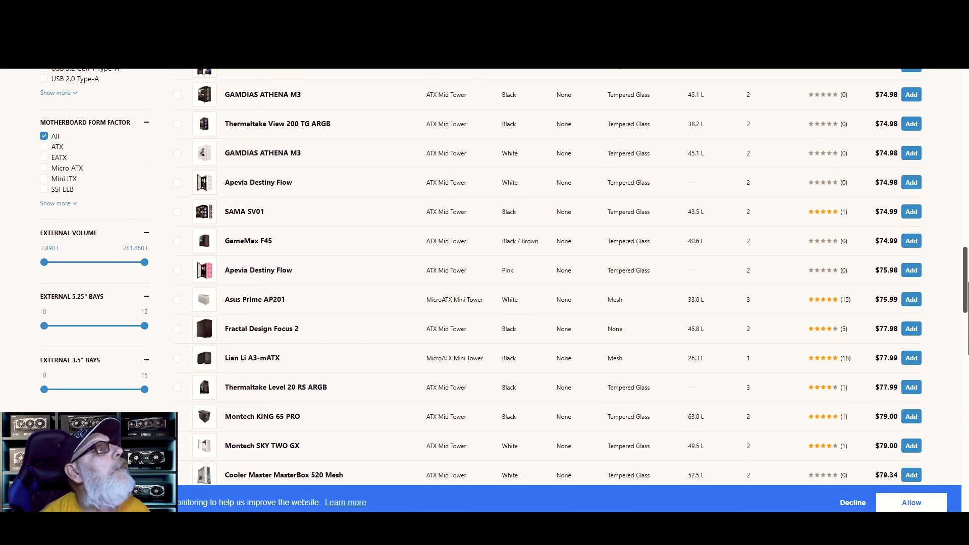
scroll(505, 277, down, 10)
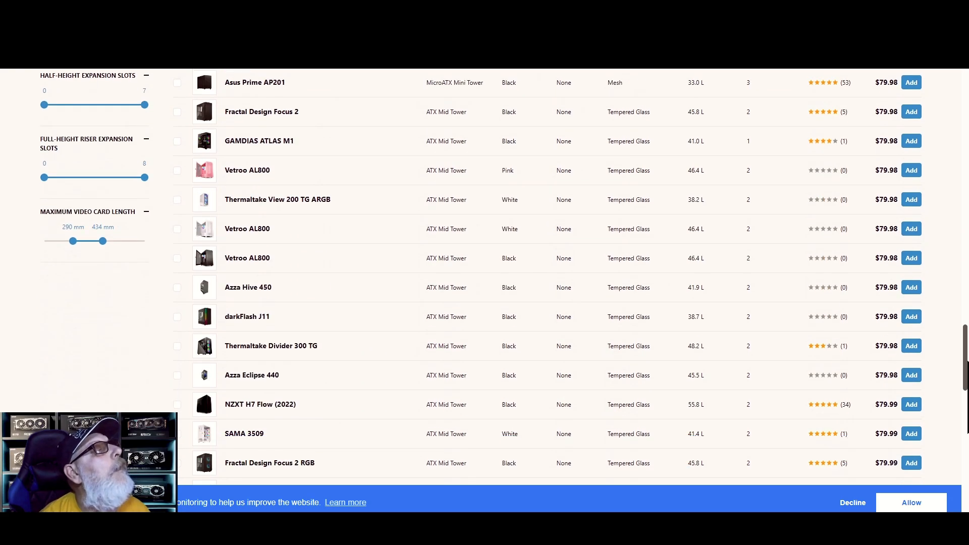
Step: Add the Thermaltake View 380 ARGB ATX mid tower case to the part list
drag(966, 378, 934, 263)
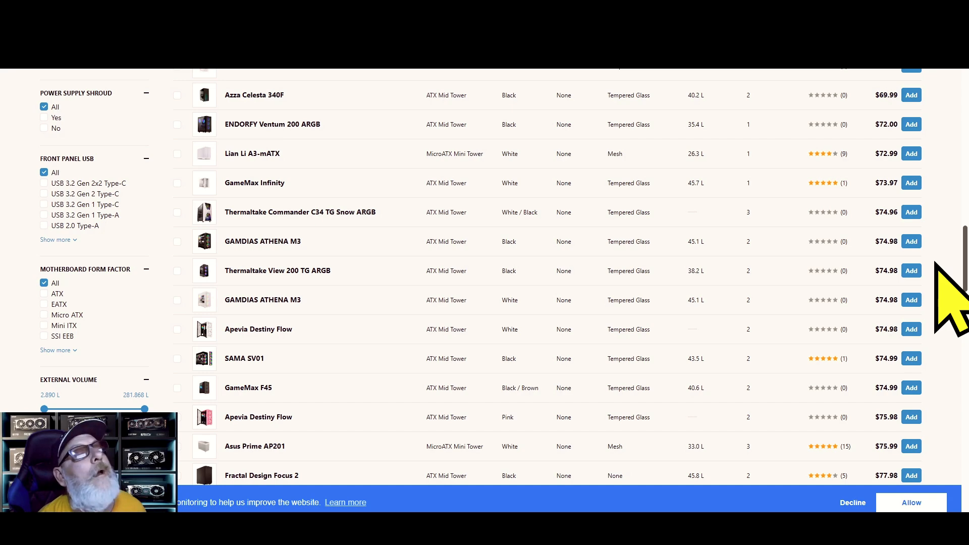
drag(935, 262, 949, 417)
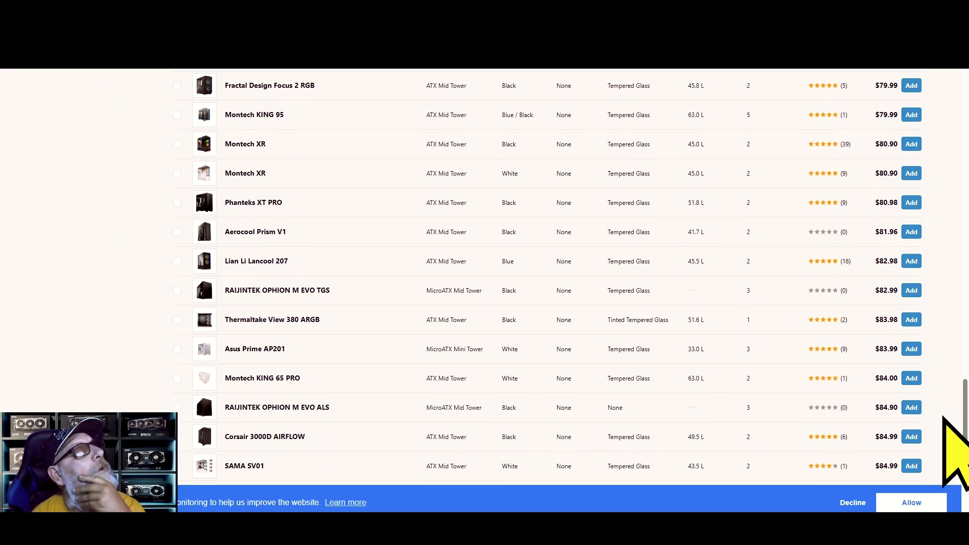
mouse_move(206, 320)
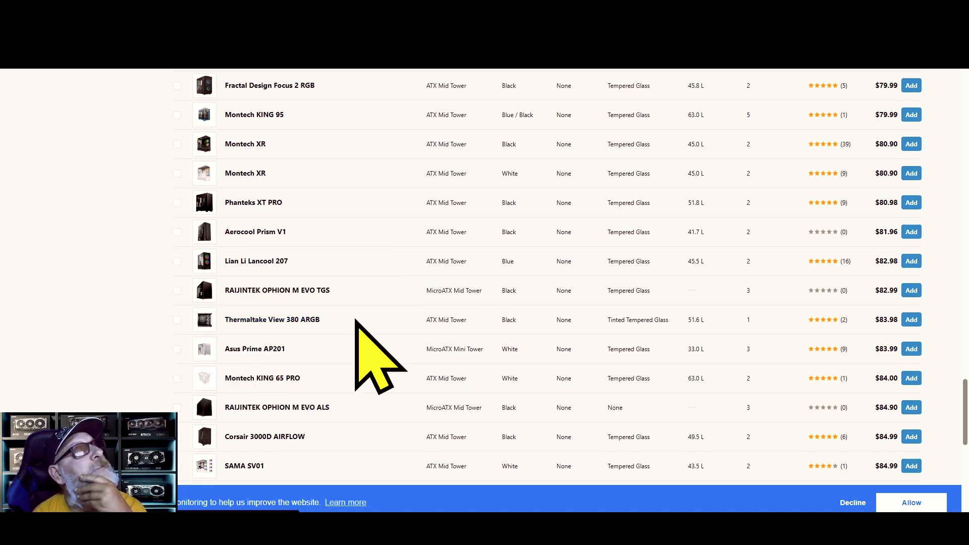
click(912, 320)
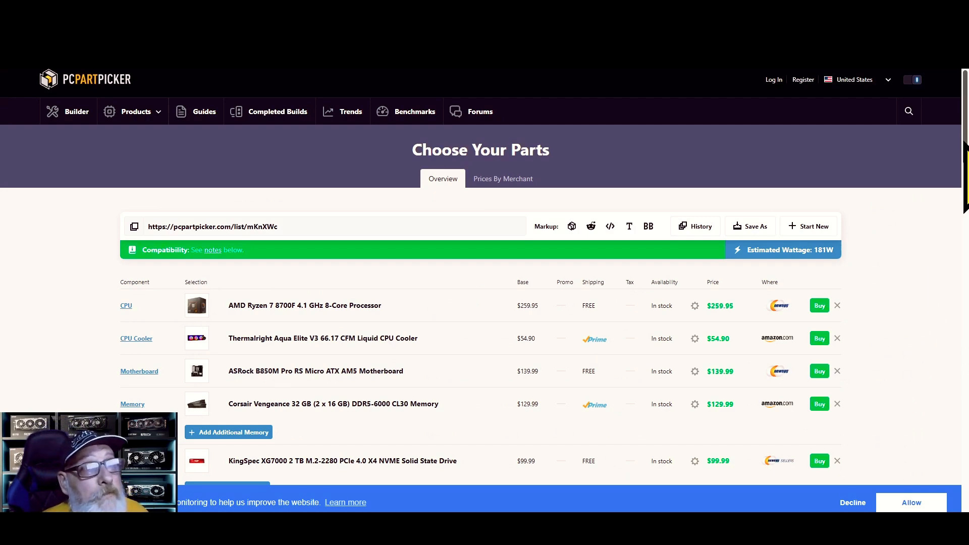
Step: Open the power supply selection and cap its price filter at $114
drag(965, 142, 965, 198)
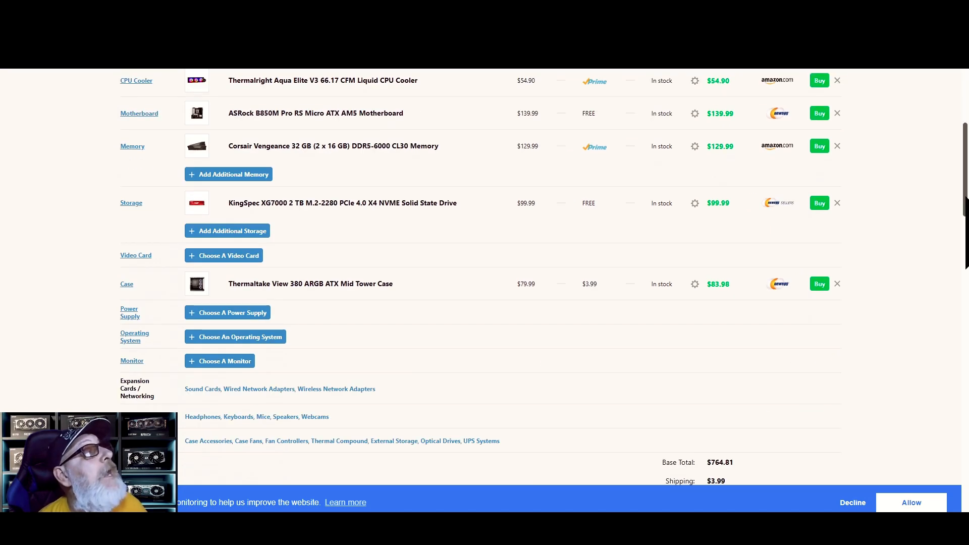
click(226, 313)
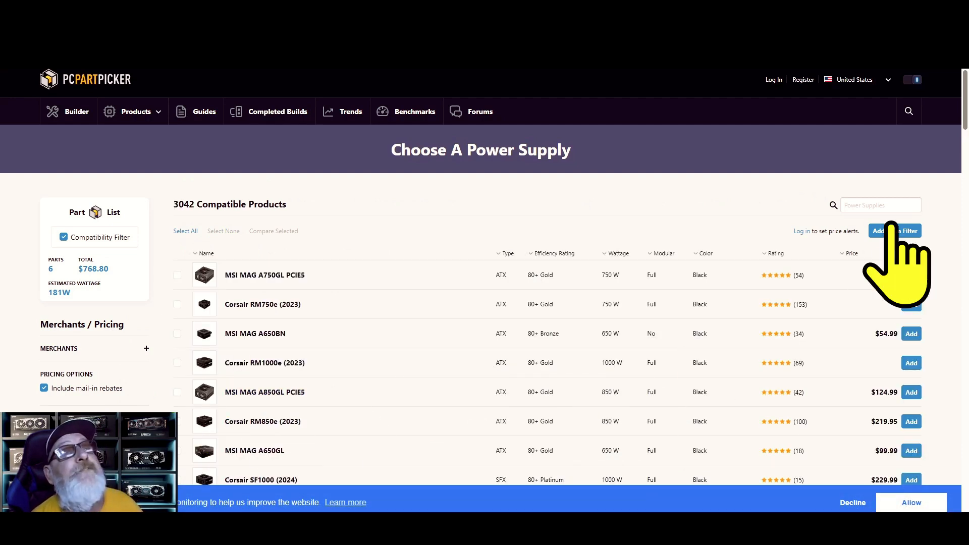
scroll(480, 277, down, 2)
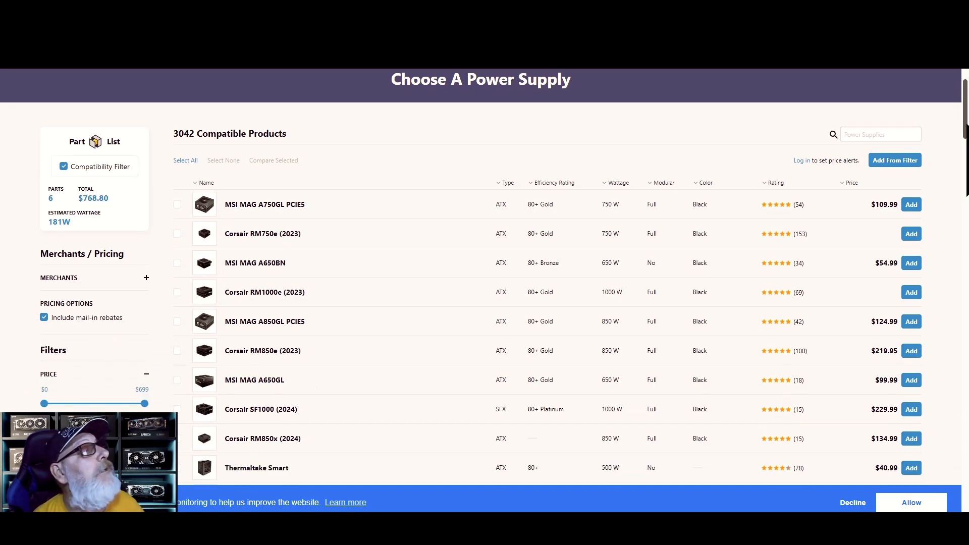
scroll(480, 277, down, 4)
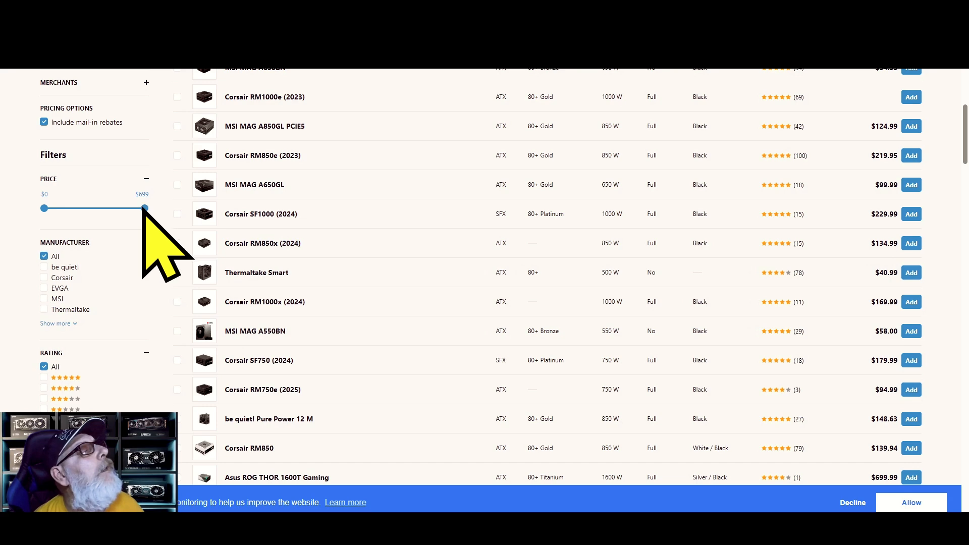
drag(144, 208, 81, 211)
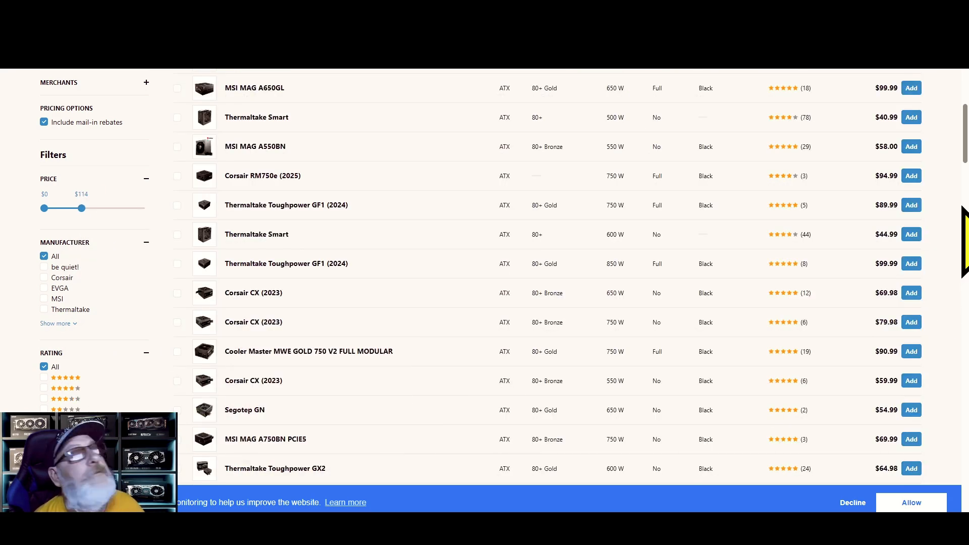
Step: Limit the power supply wattage to 850 W and sort the compatible units by lowest price
scroll(966, 151, down, 6)
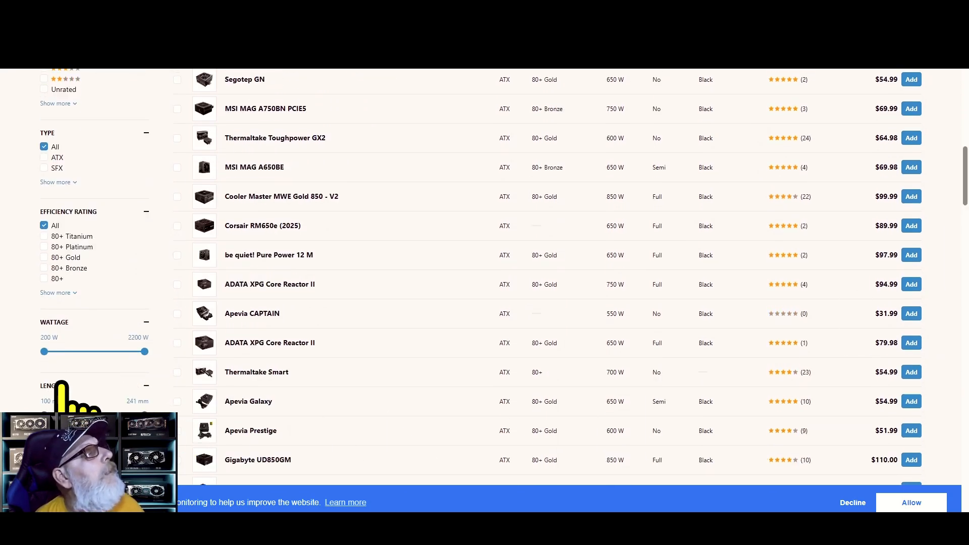
drag(144, 353, 80, 353)
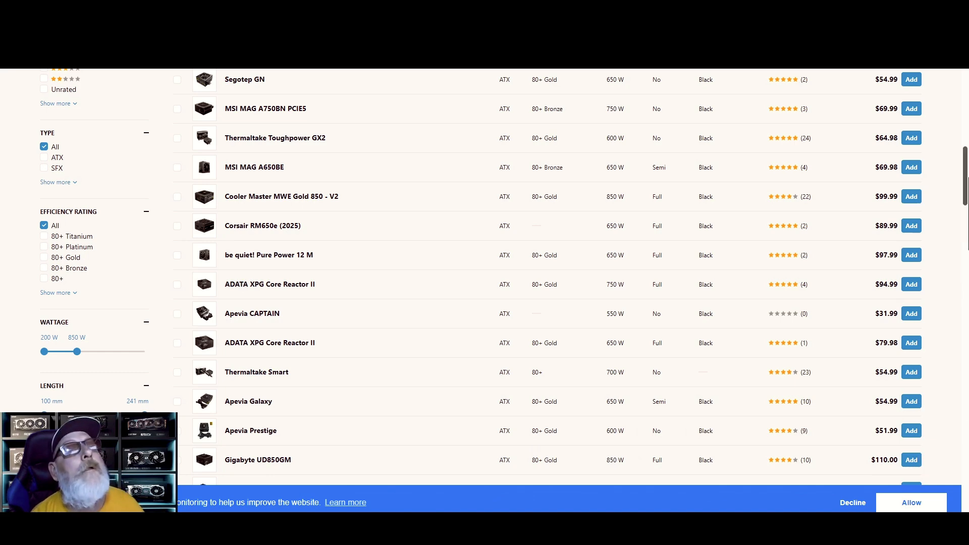
scroll(944, 222, up, 10)
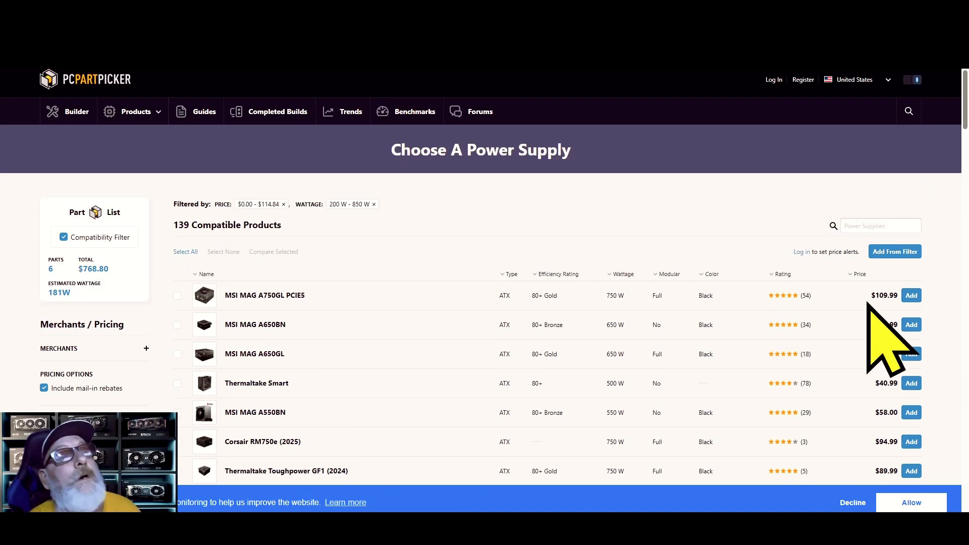
click(859, 274)
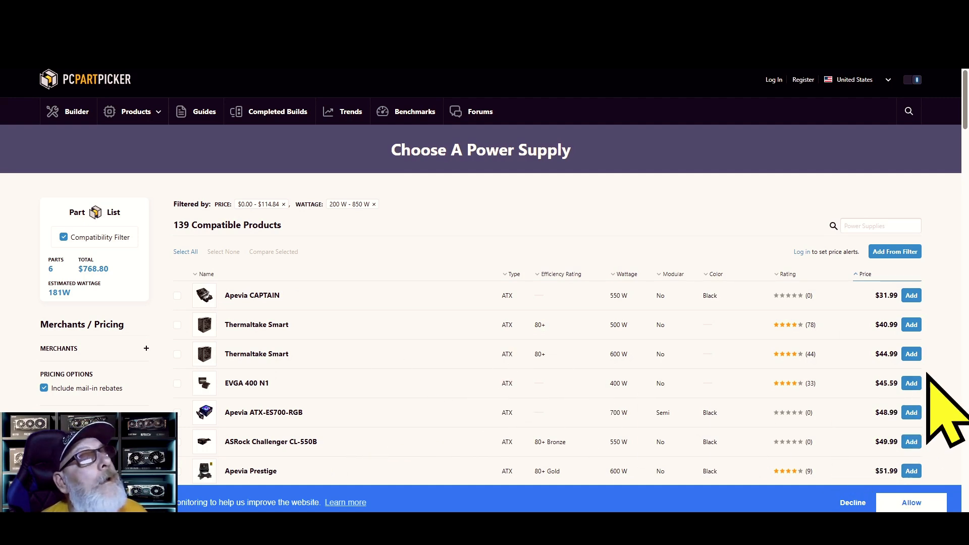
Step: Raise the minimum power supply price to $56 and add the 850 W Apevia Galaxy semi-modular unit to the part list
drag(965, 126, 965, 156)
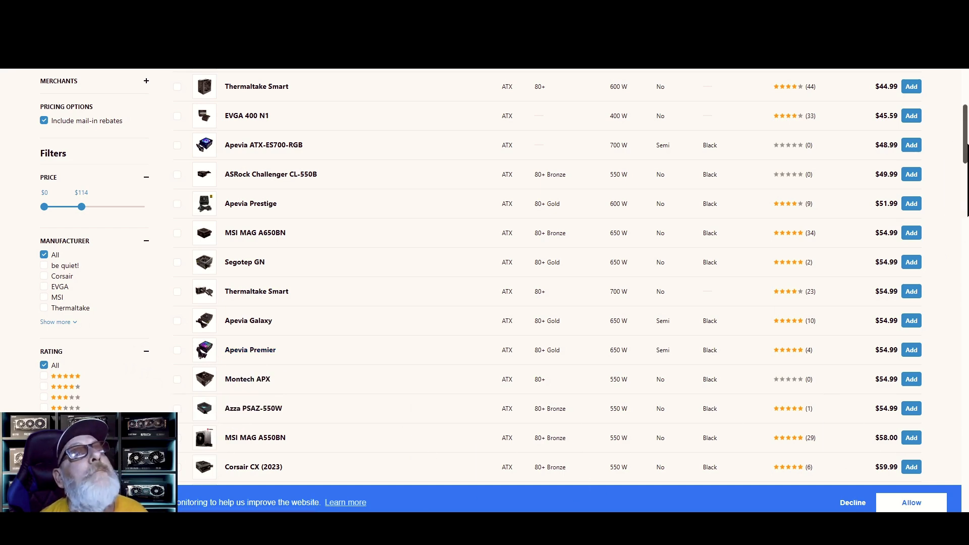
mouse_move(966, 151)
mouse_down()
mouse_move(965, 128)
mouse_move(965, 139)
mouse_up()
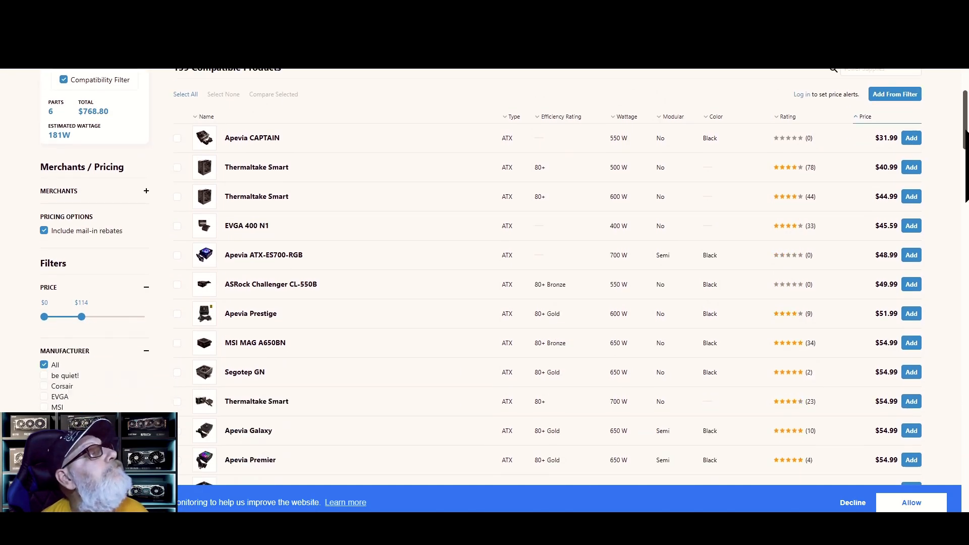
drag(44, 317, 66, 317)
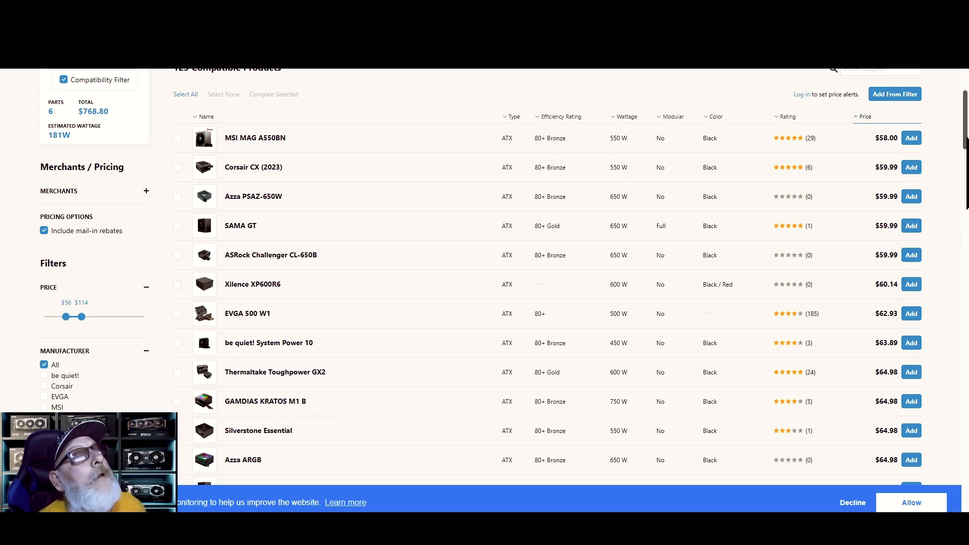
drag(967, 137, 966, 207)
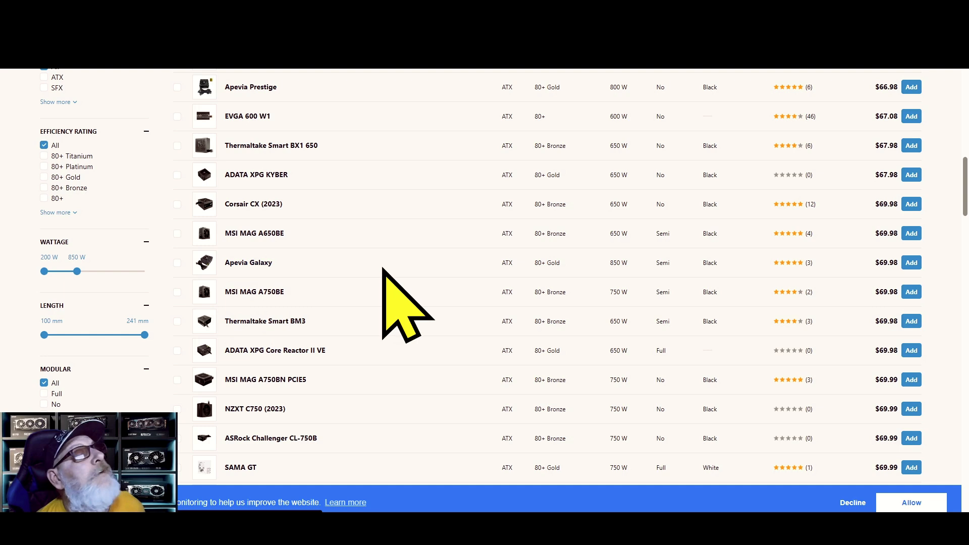
click(912, 262)
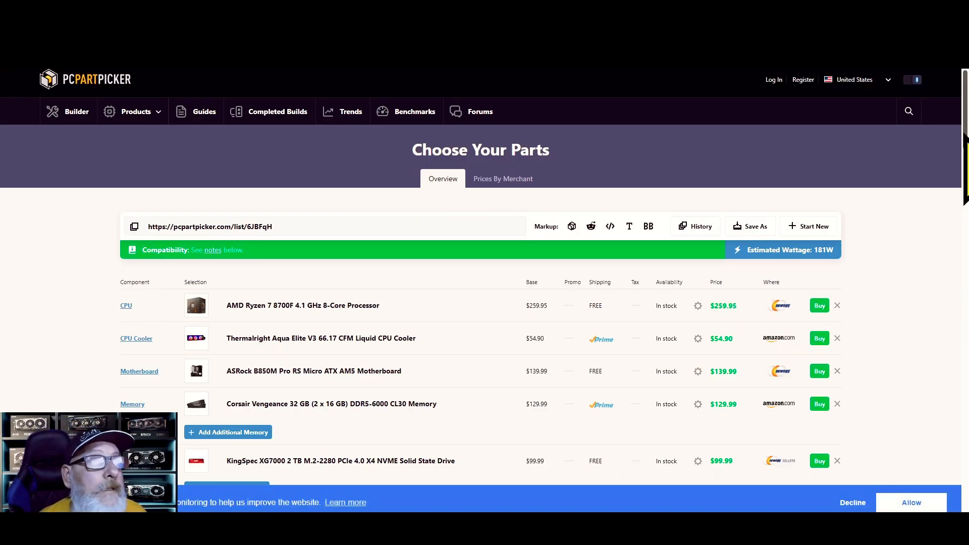
Step: Open the video card selection from the part list and filter it to the GeForce RTX 3060 12GB chipset
drag(965, 133, 965, 177)
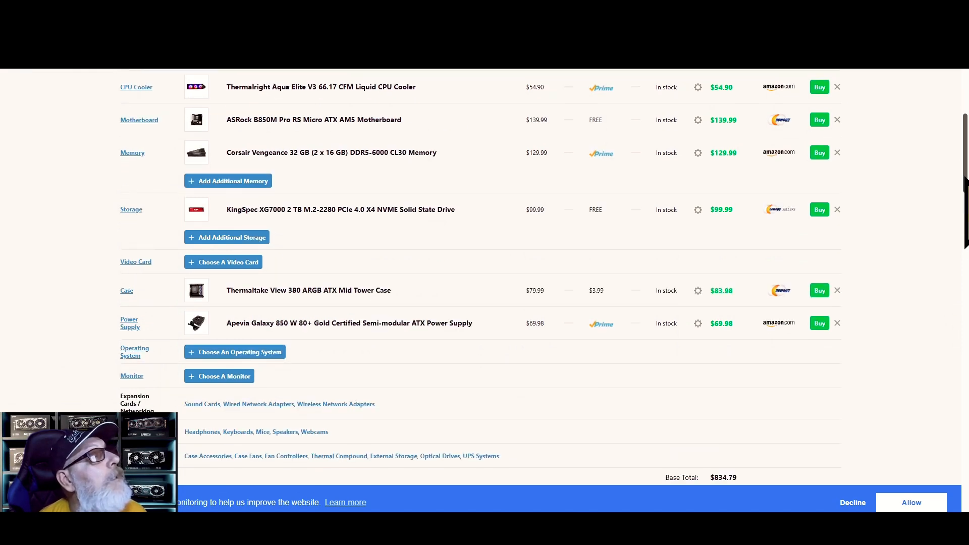
mouse_move(966, 182)
mouse_down()
mouse_move(965, 193)
mouse_move(966, 152)
mouse_move(965, 166)
mouse_up()
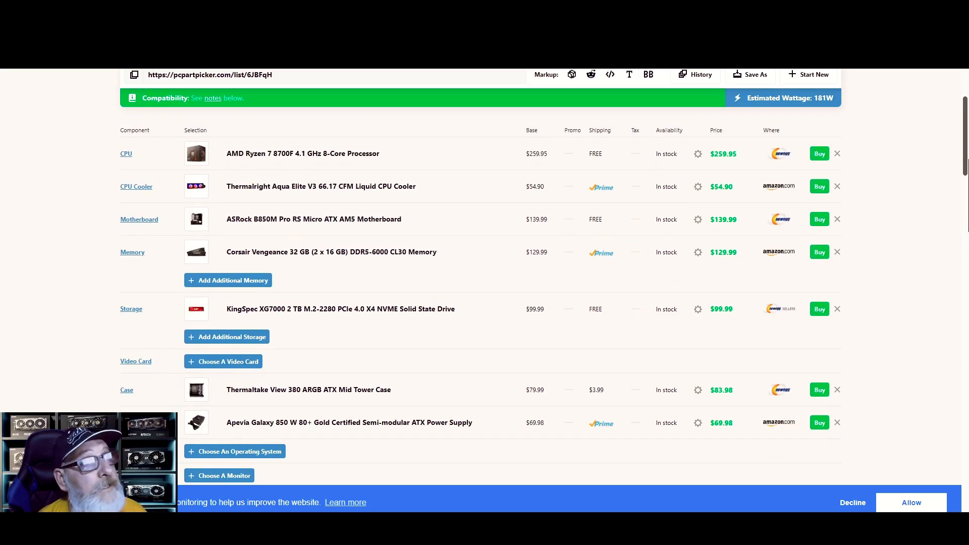
click(232, 361)
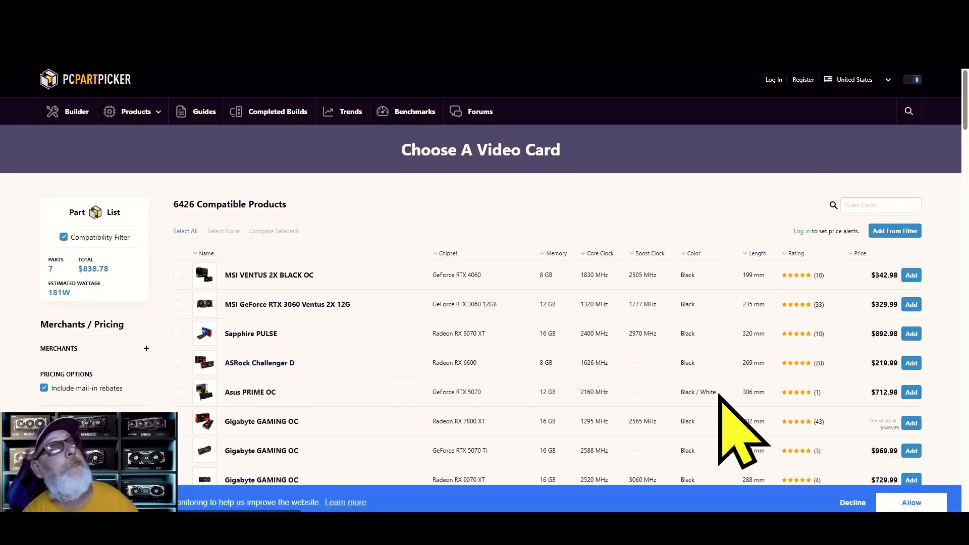
scroll(101, 329, down, 10)
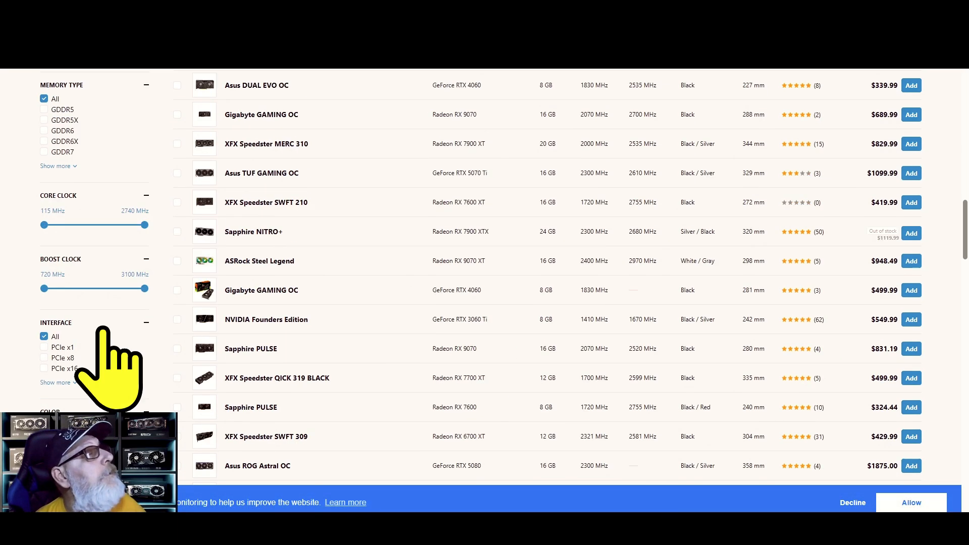
scroll(109, 364, up, 5)
scroll(116, 364, down, 5)
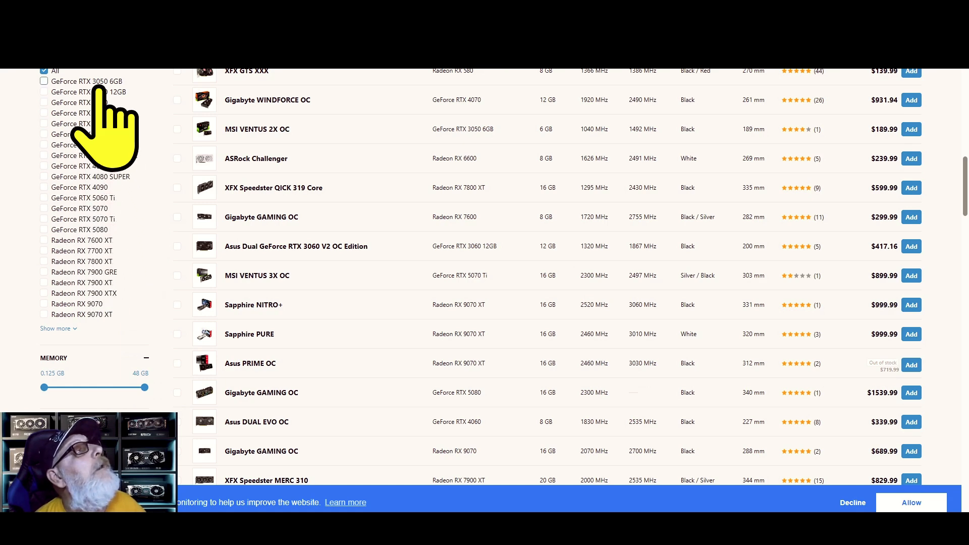
click(44, 91)
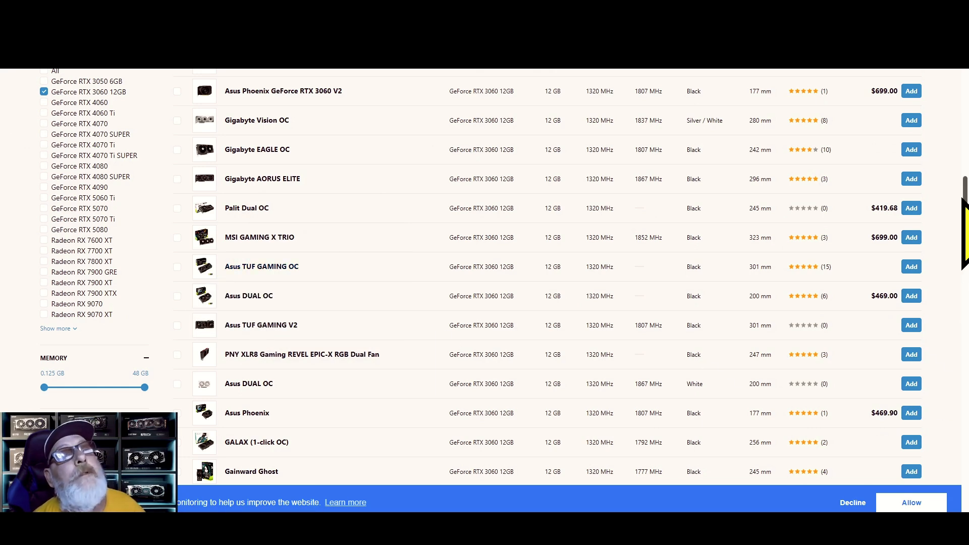
Step: Sort the video cards by lowest price and add the Gigabyte WINDFORCE OC Rev 2.0 to the part list
scroll(484, 277, up, 15)
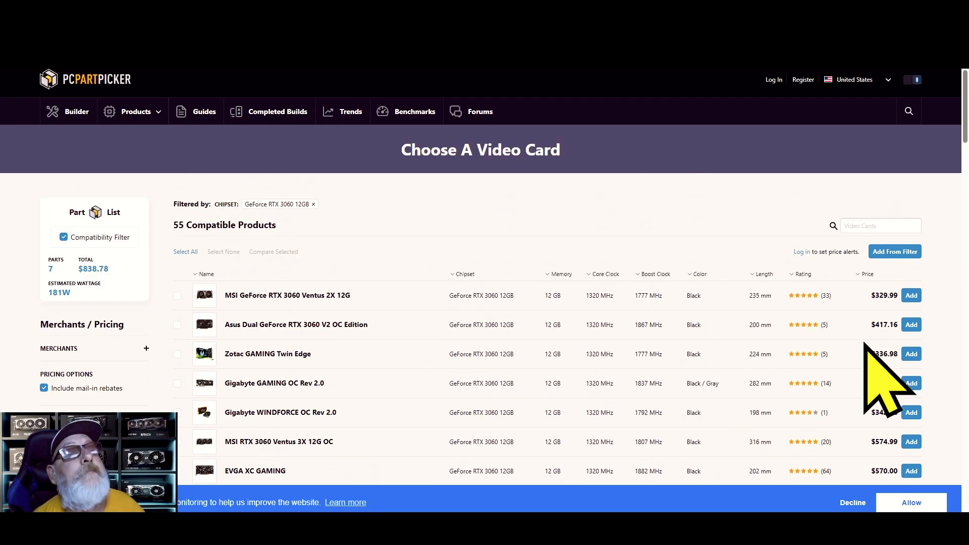
click(861, 275)
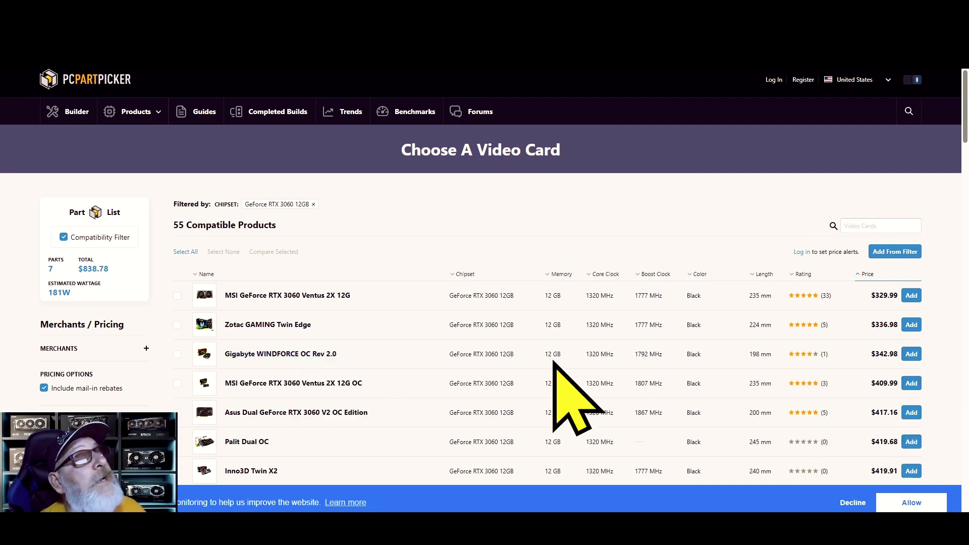
click(912, 353)
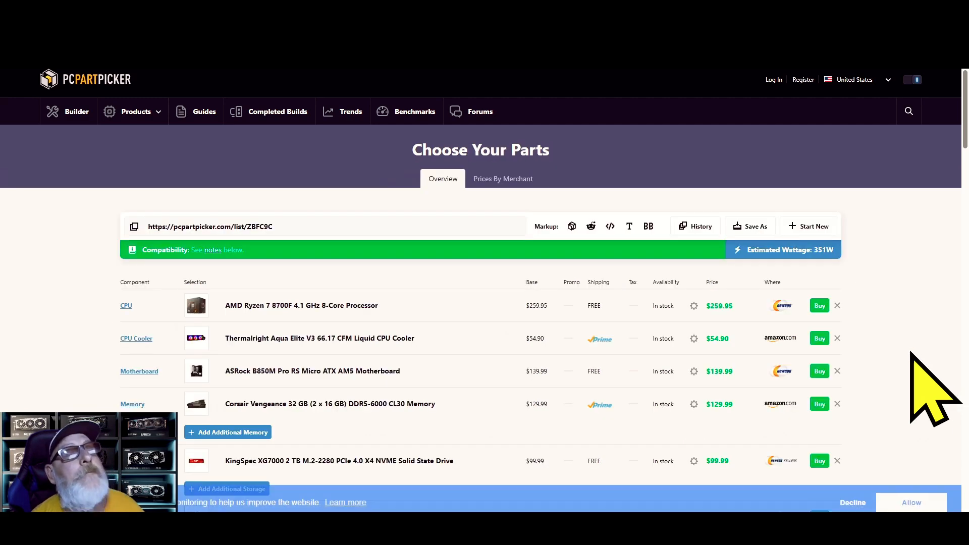
scroll(485, 283, down, 8)
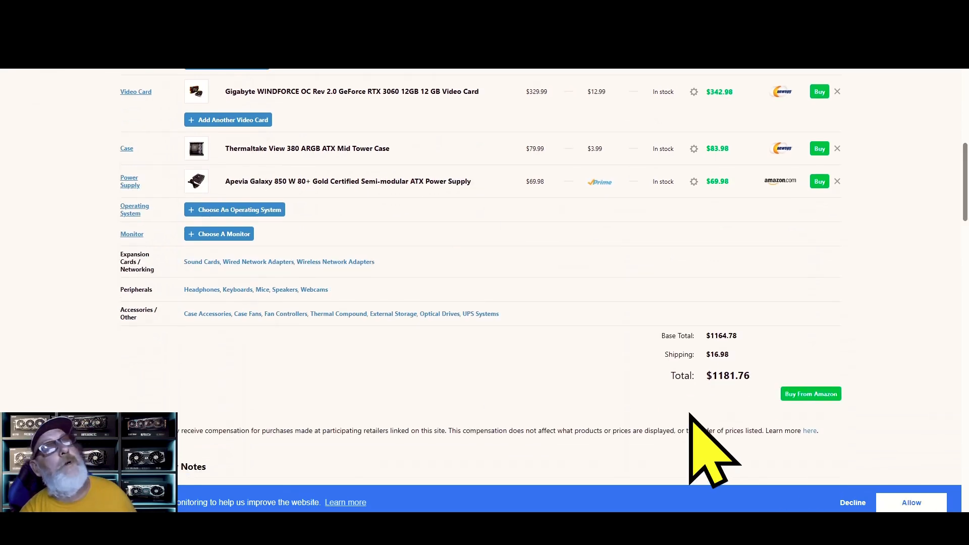
Step: Switch to the CyberPowerPC configuration page, find its subtotal, and start a subtraction from 1311 in the calculator
click(76, 68)
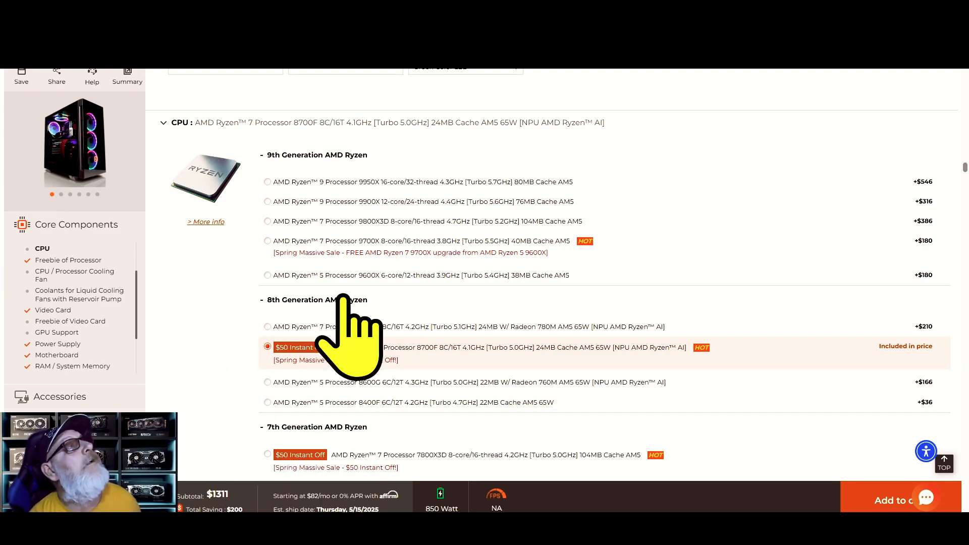
scroll(338, 323, up, 15)
scroll(324, 284, up, 20)
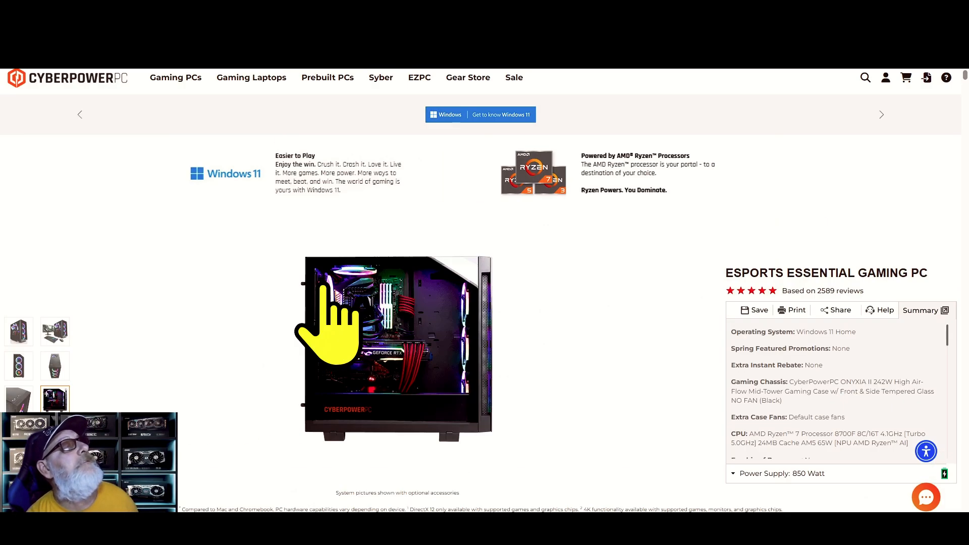
scroll(328, 287, down, 5)
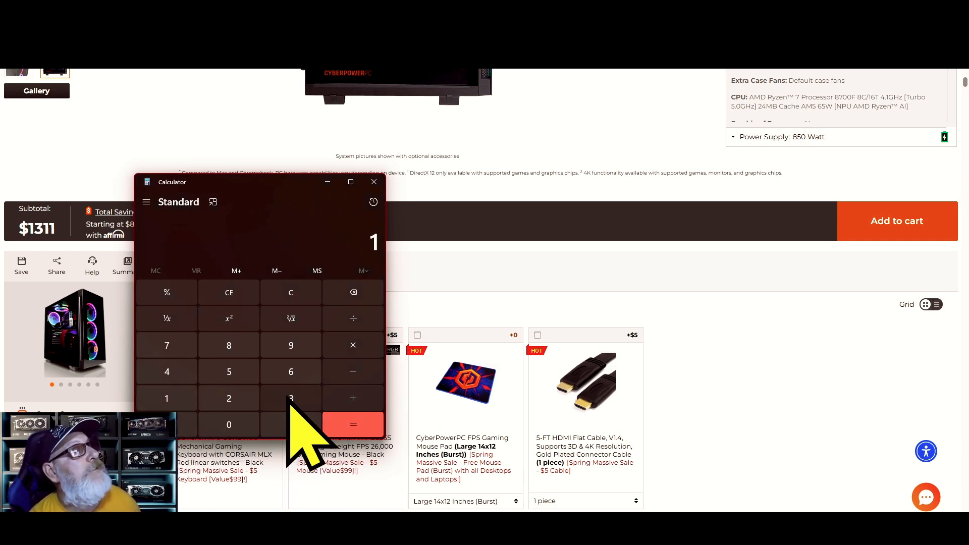
text(3)
double_click(167, 399)
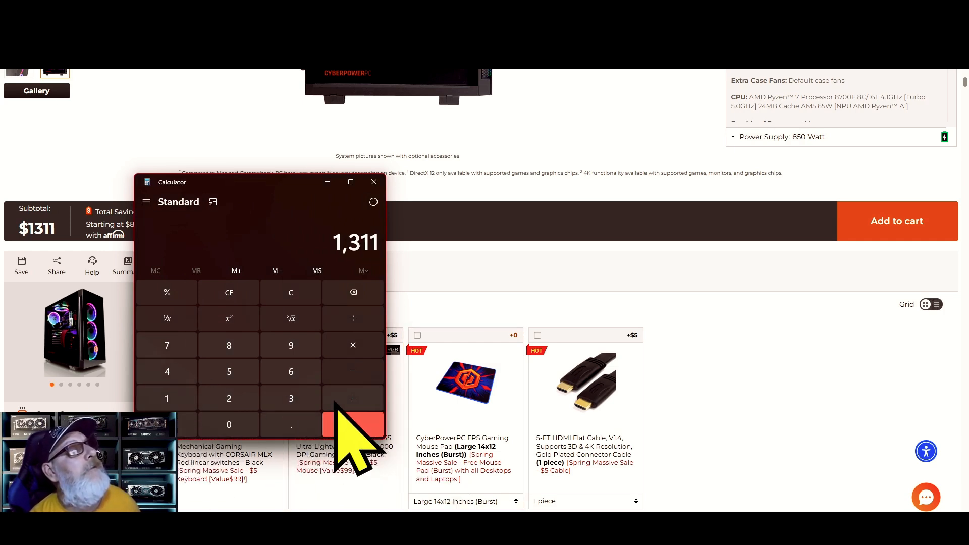
click(350, 382)
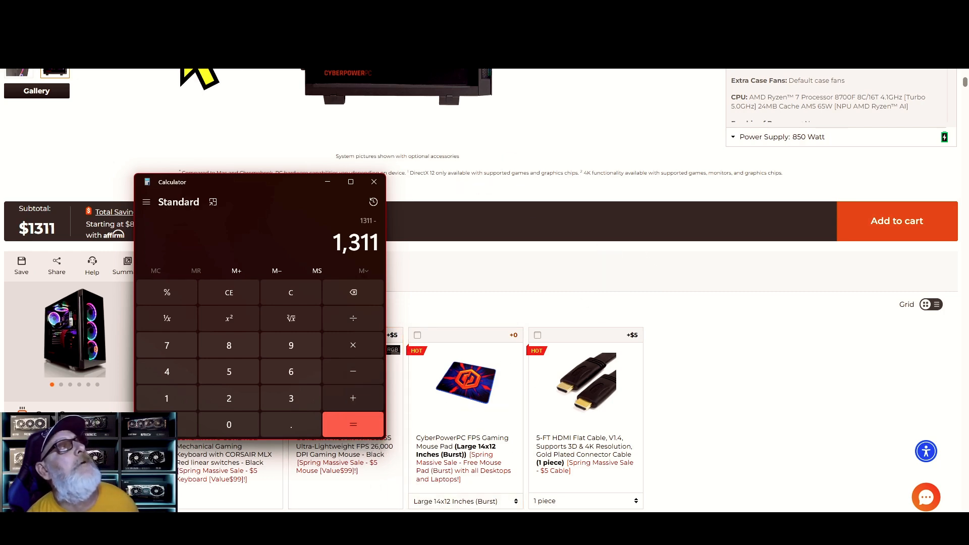
Step: Return to the PCPartPicker list and subtract its 1181.76 total from the CyberPowerPC price in the calculator
click(204, 12)
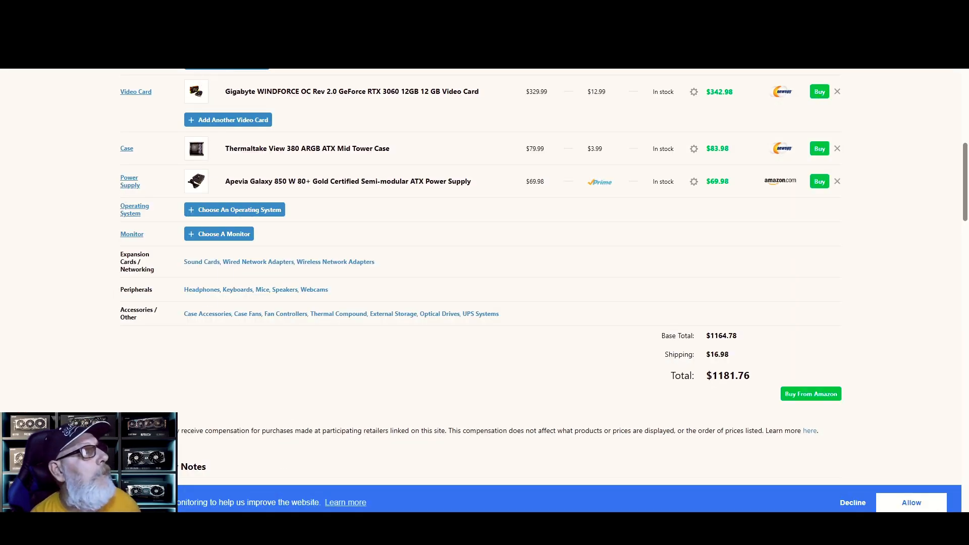
key(alt+Tab)
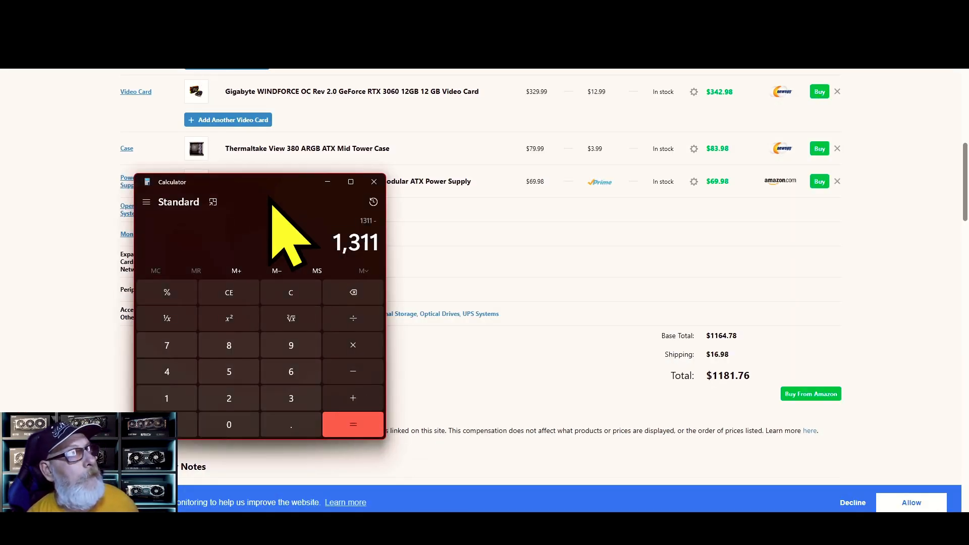
drag(284, 195, 548, 262)
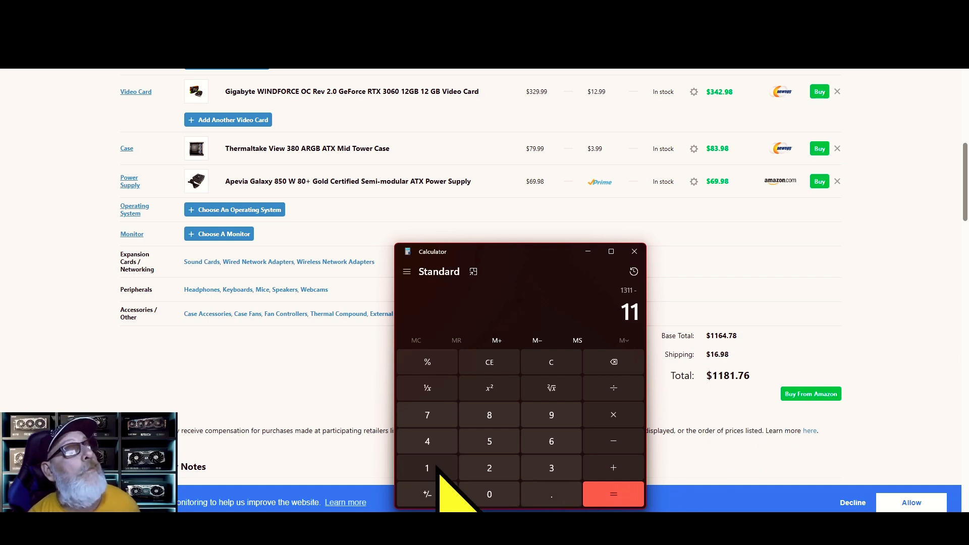
click(489, 415)
click(427, 470)
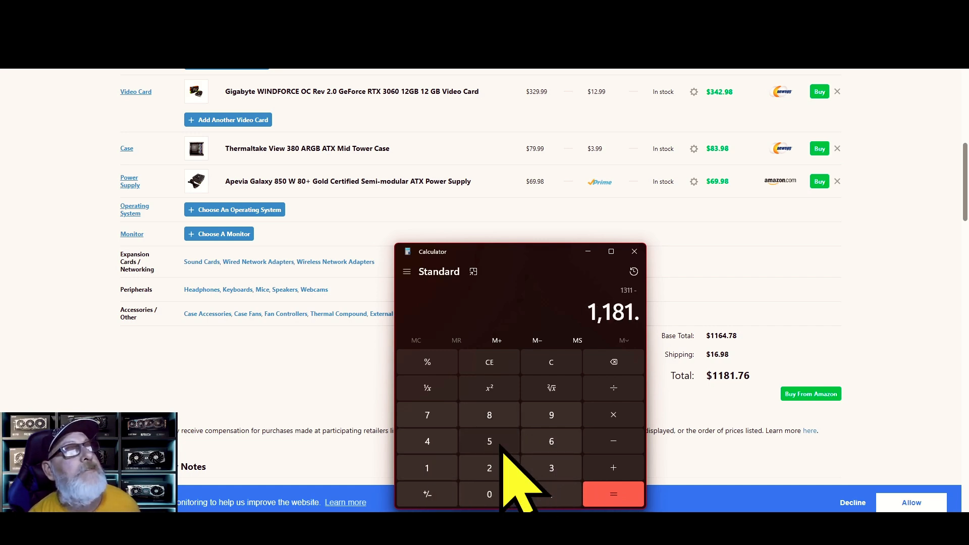
click(429, 416)
click(538, 444)
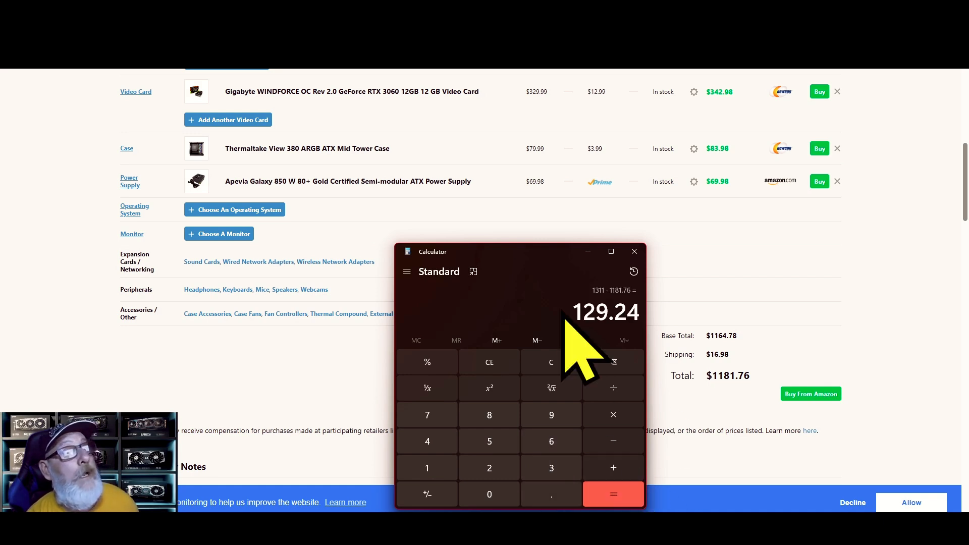
Step: Move the calculator aside, allow the site's monitoring request, and minimize the calculator
drag(542, 255, 352, 146)
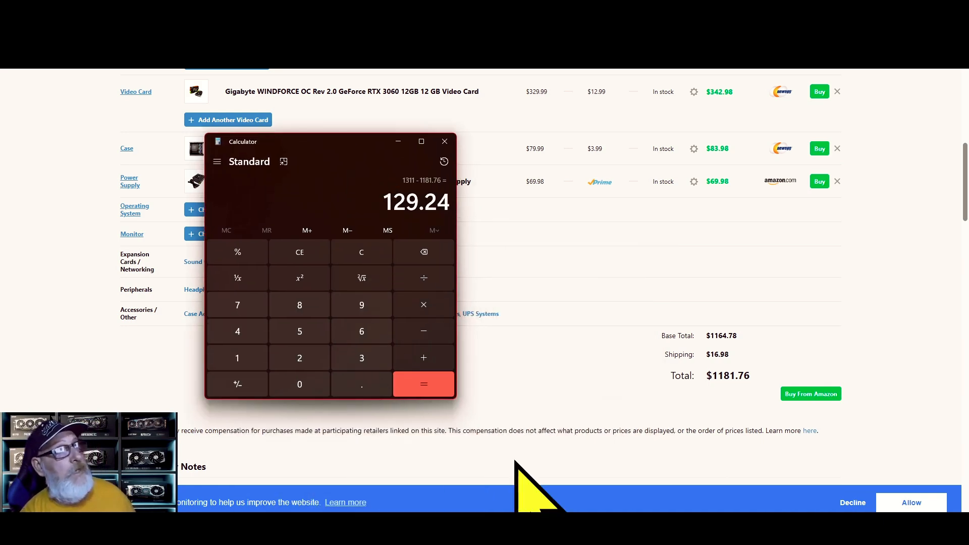
click(901, 506)
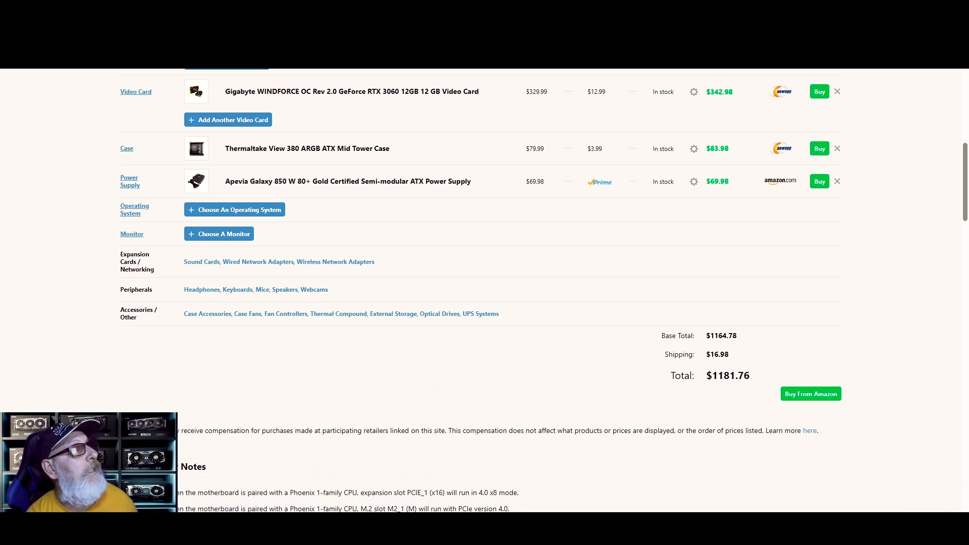
key(alt+Tab)
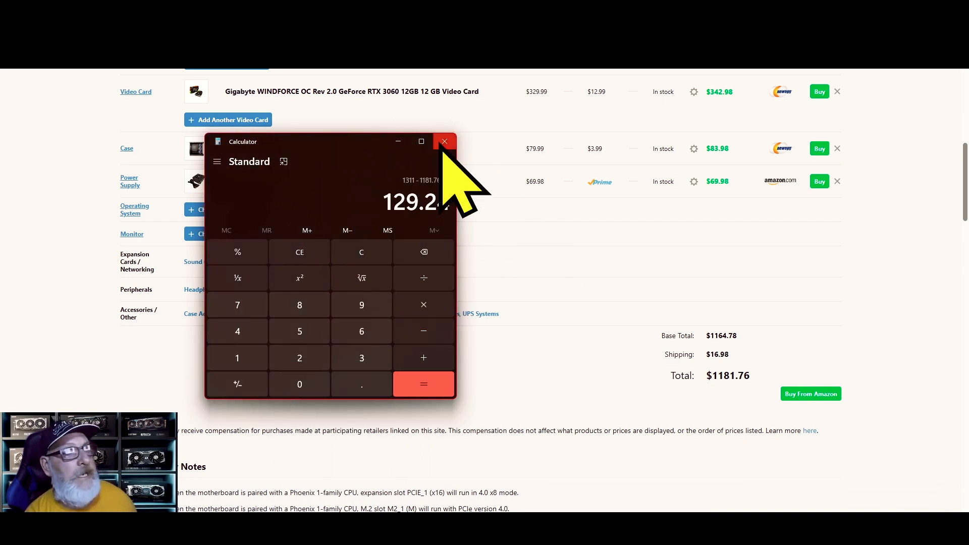
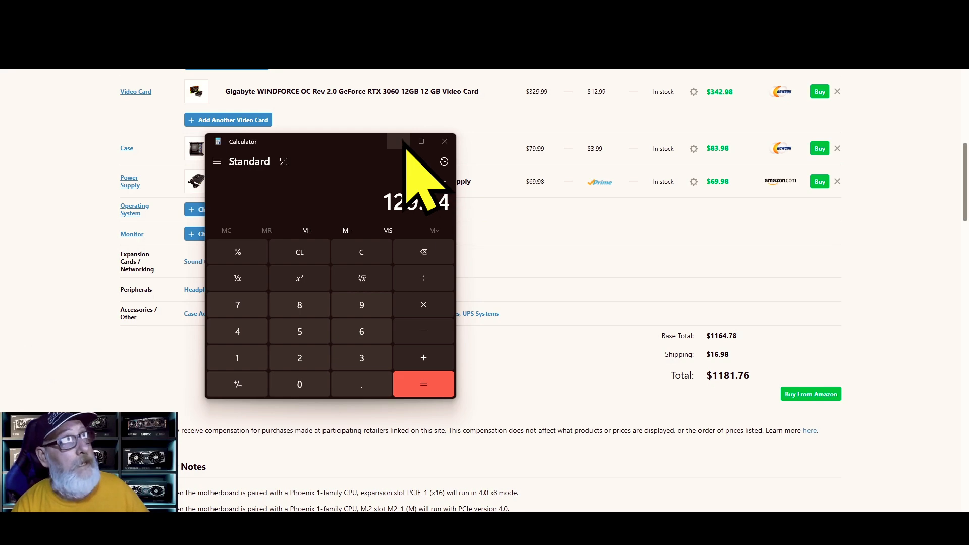
click(403, 143)
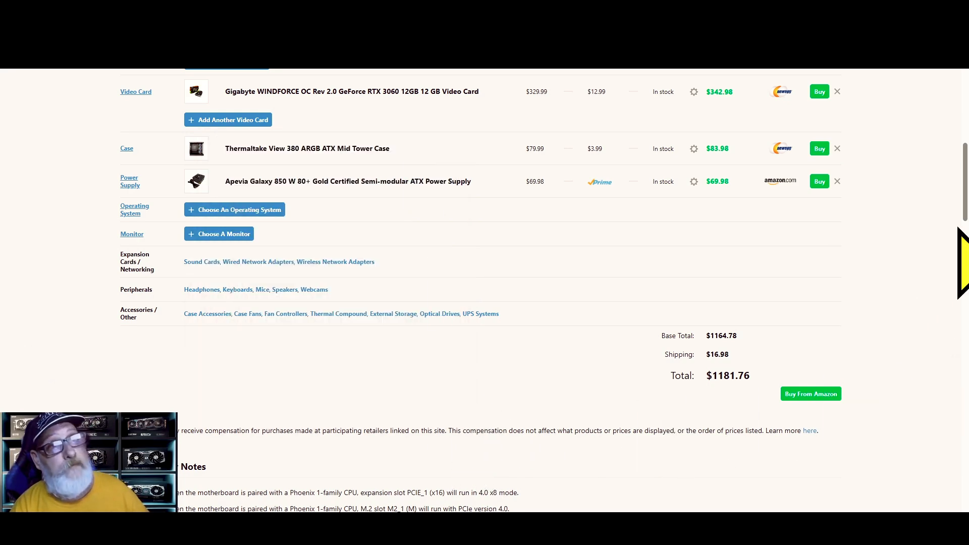
Step: Remove the Thermaltake View 380 case and the Apevia Galaxy 850 W power supply from the part list
scroll(544, 291, up, 4)
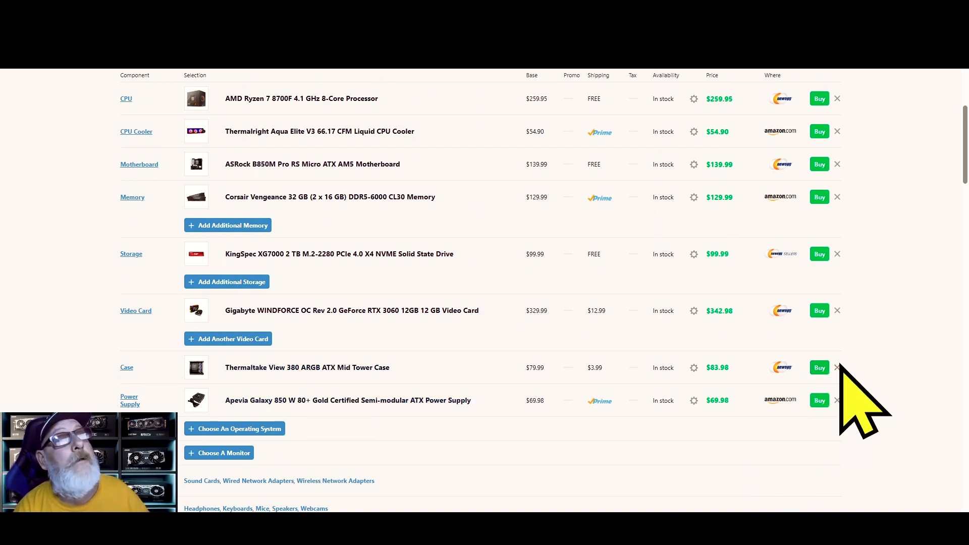
scroll(838, 371, up, 4)
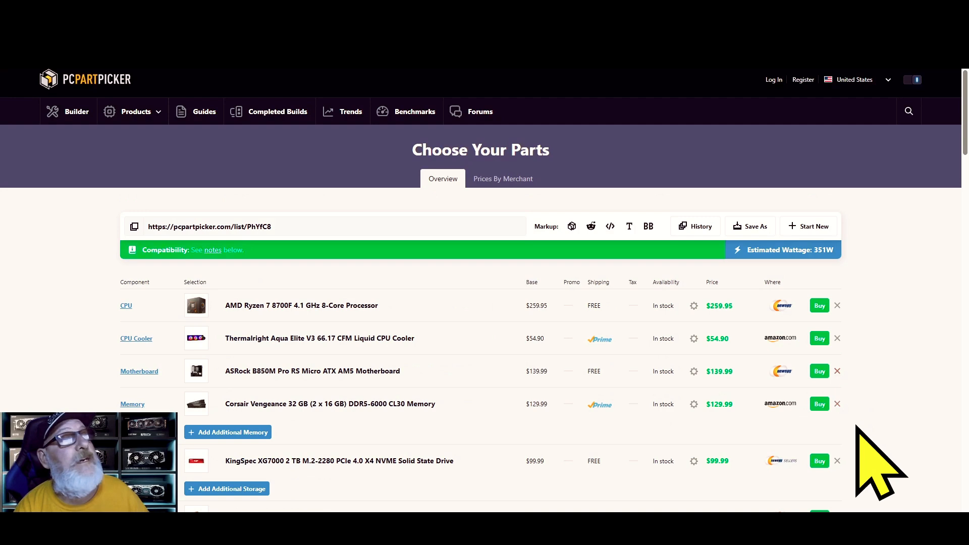
scroll(966, 149, down, 6)
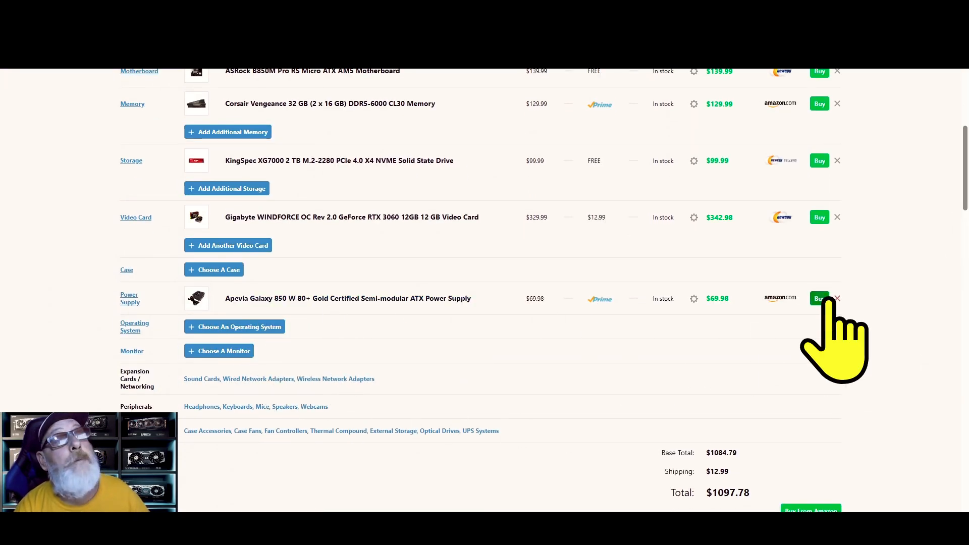
scroll(838, 303, up, 6)
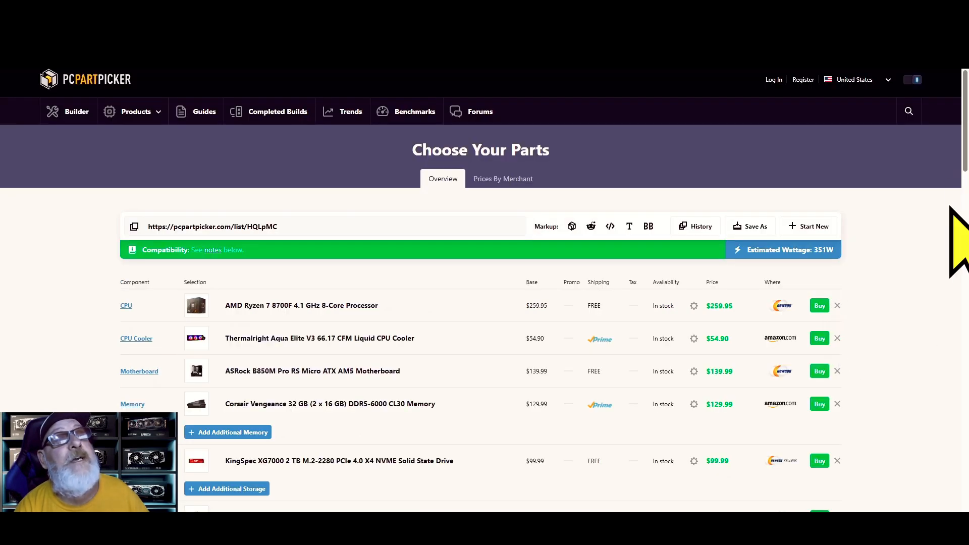
scroll(485, 303, down, 5)
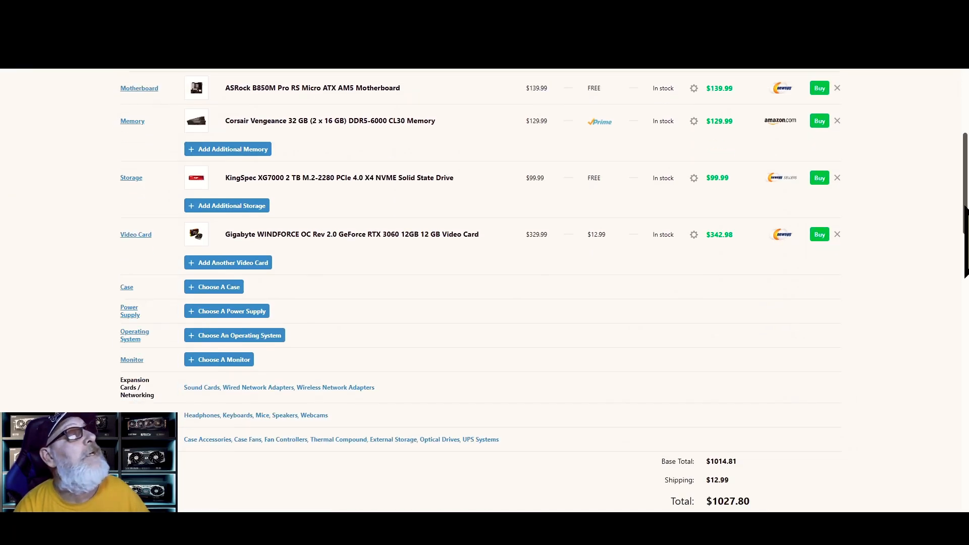
Step: Remove the Gigabyte RTX 3060 video card, KingSpec 2 TB drive, Corsair memory and Thermalright CPU cooler from the part list
scroll(485, 303, up, 2)
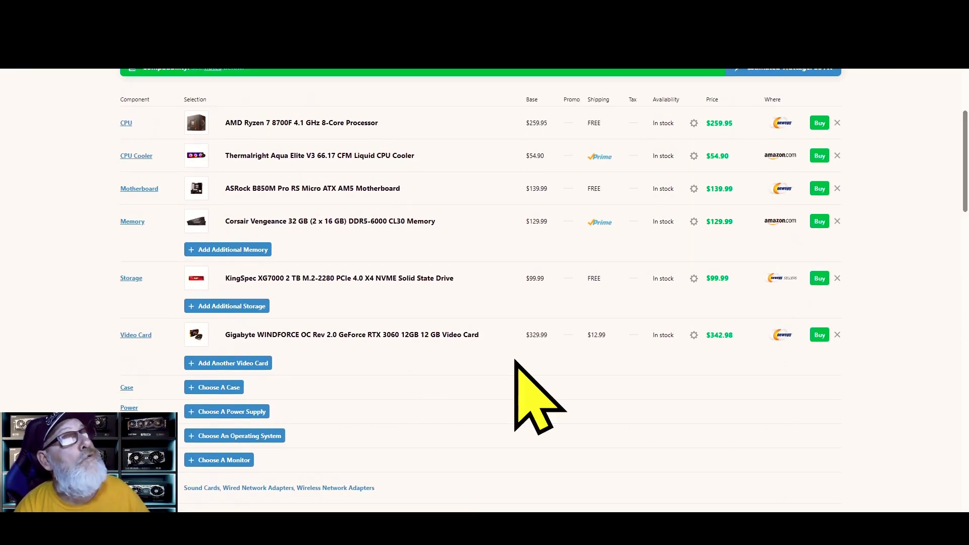
click(837, 335)
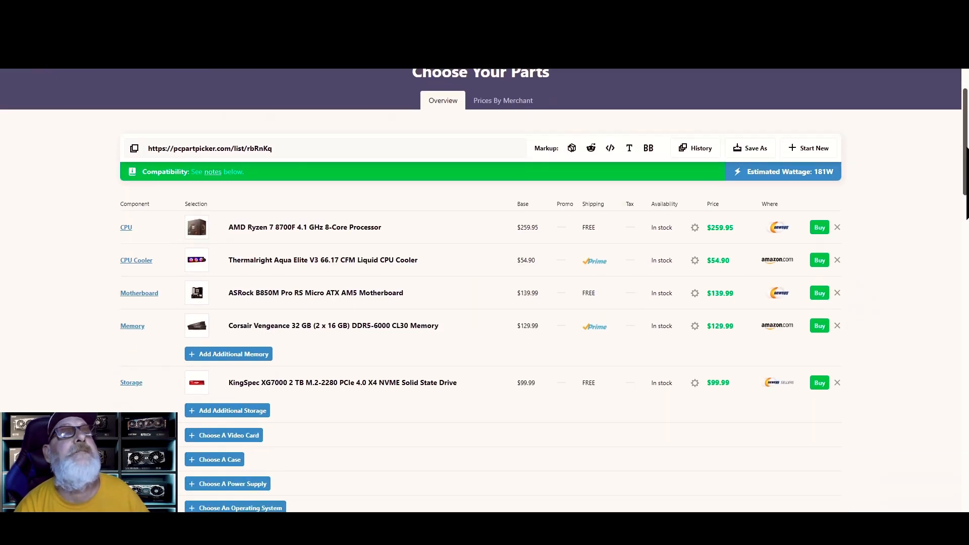
drag(967, 146, 968, 158)
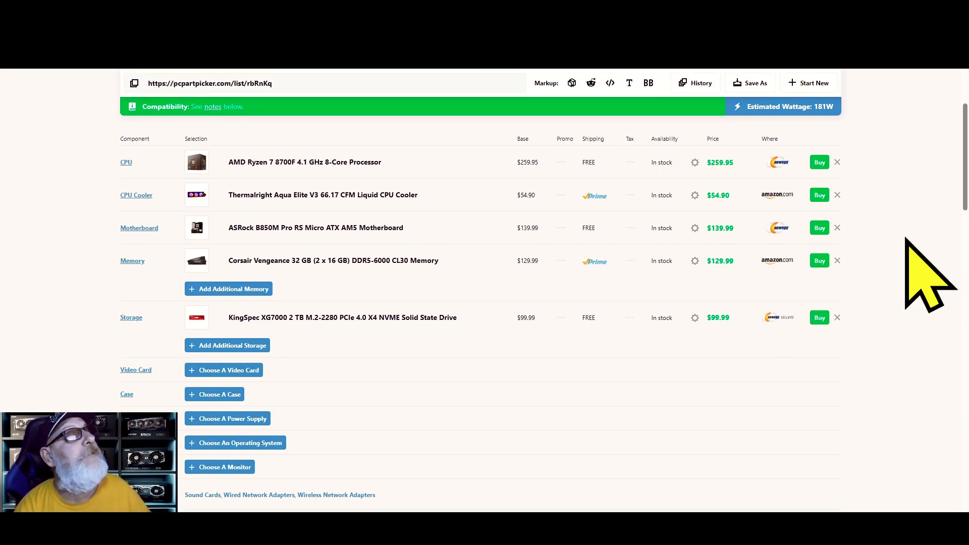
click(837, 318)
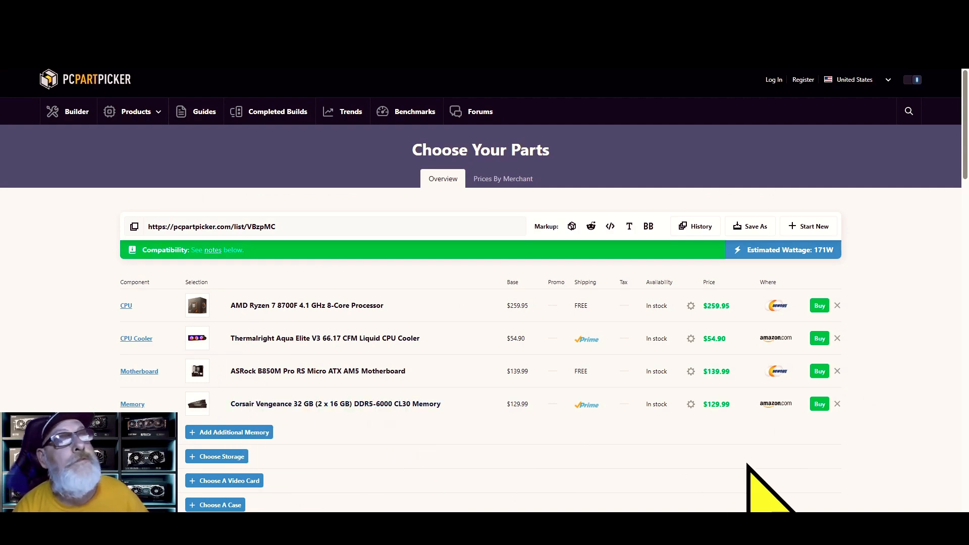
click(837, 404)
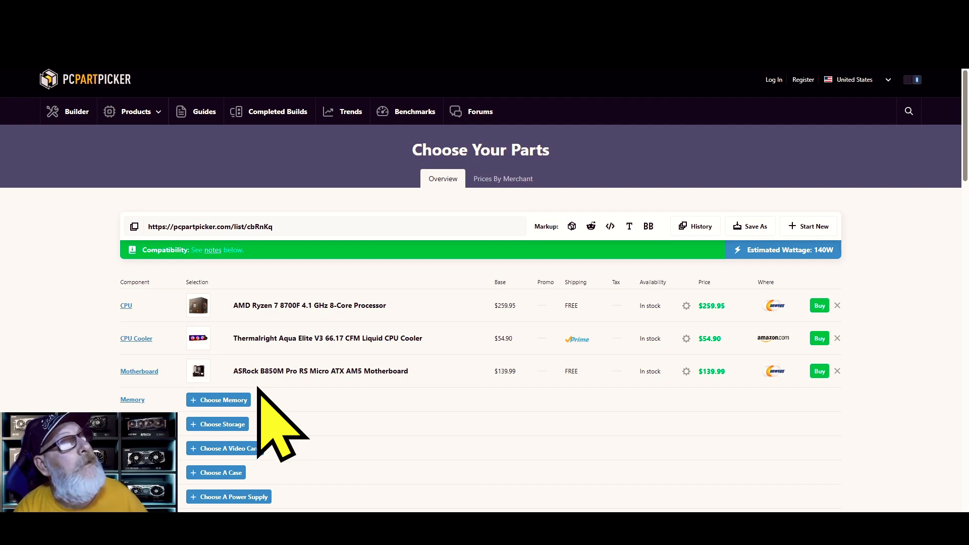
click(837, 338)
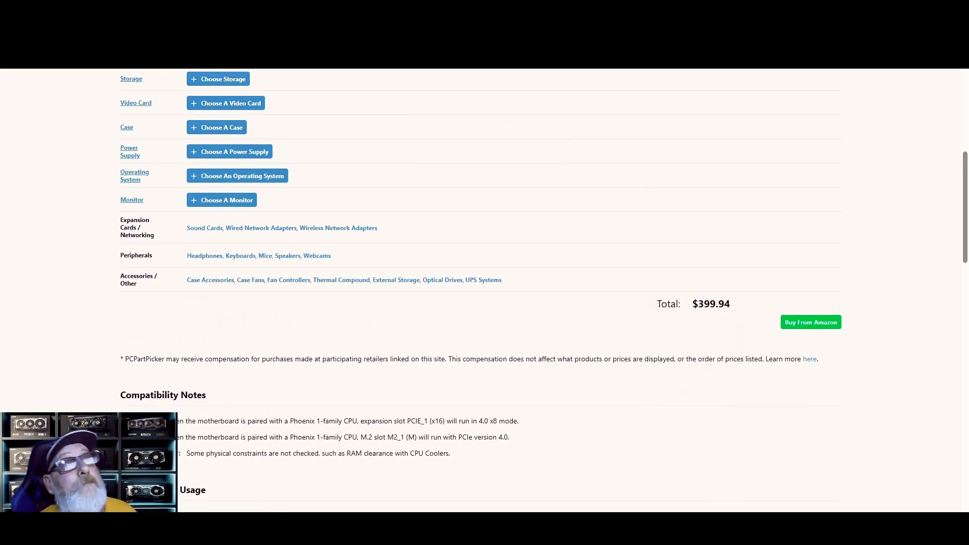
Step: Switch to the calculator and clear the previous calculation
key(alt+Tab)
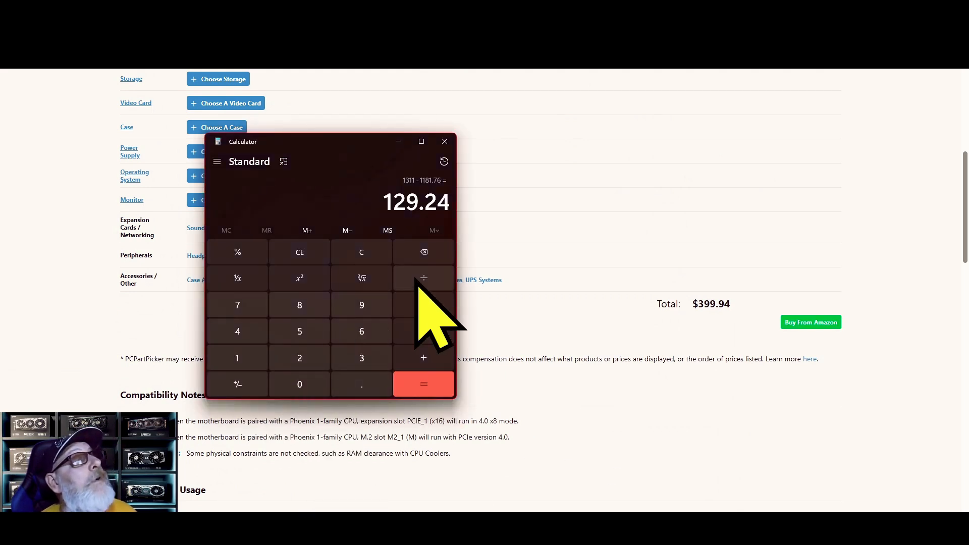
click(360, 252)
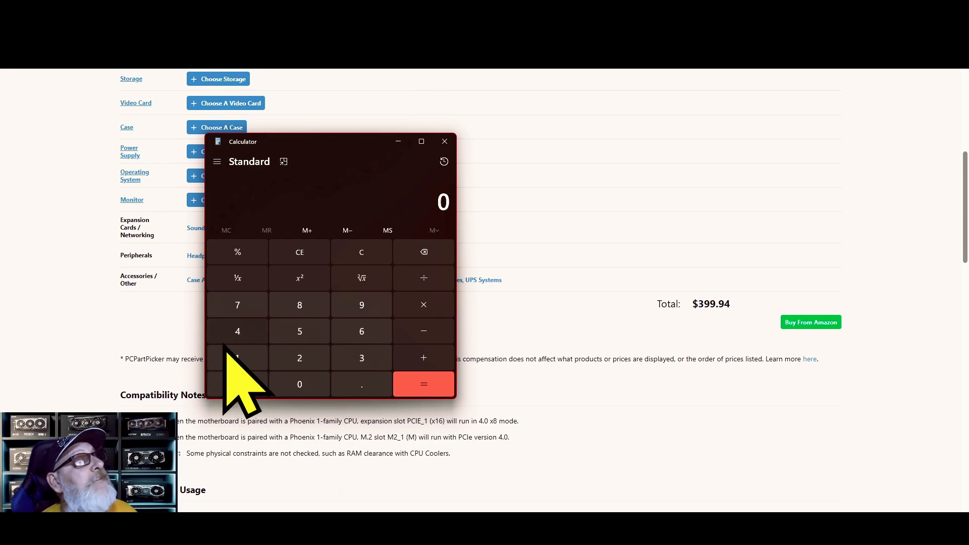
click(237, 331)
click(362, 358)
double_click(233, 355)
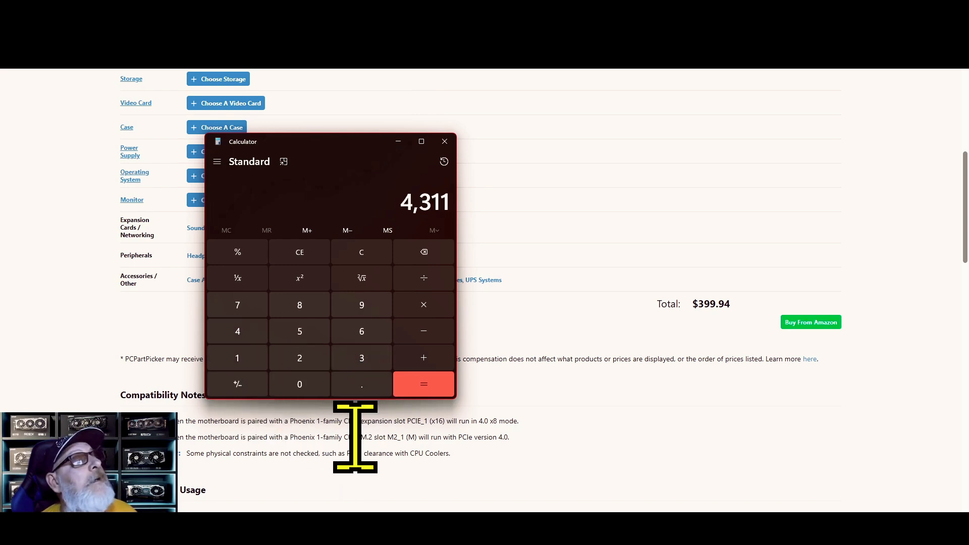
click(310, 253)
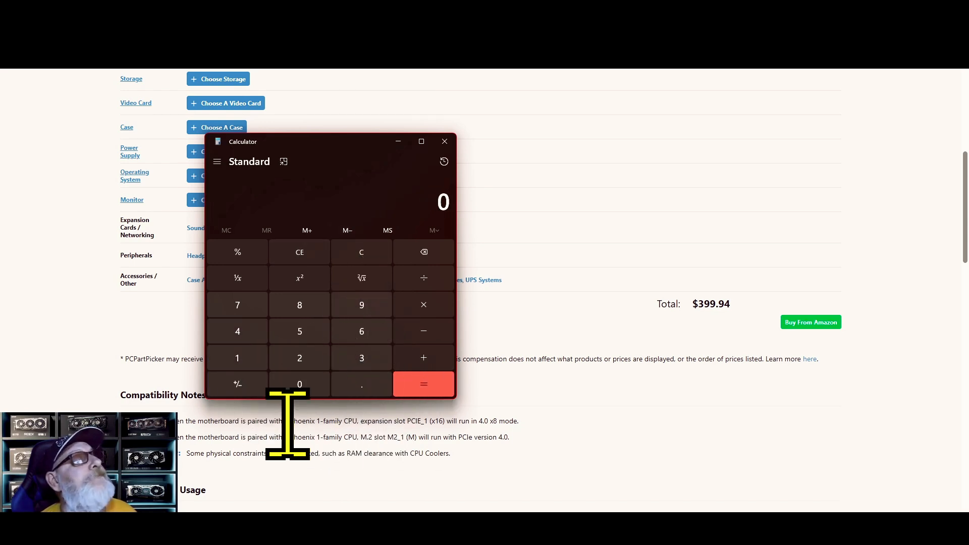
Step: Subtract 400, the rounded cost of the remaining CPU and motherboard, from the 1311 prebuilt price in the calculator
click(233, 360)
click(340, 353)
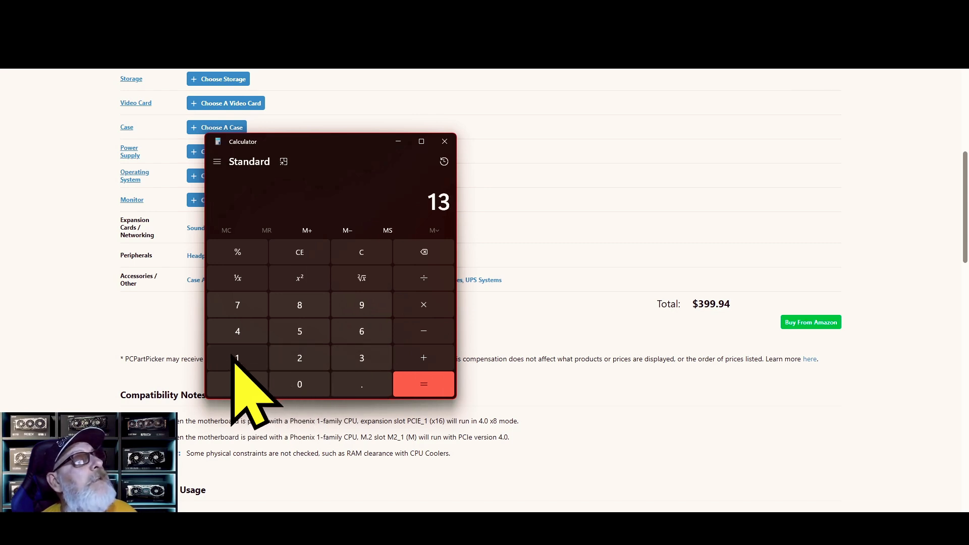
click(234, 362)
click(235, 362)
click(353, 381)
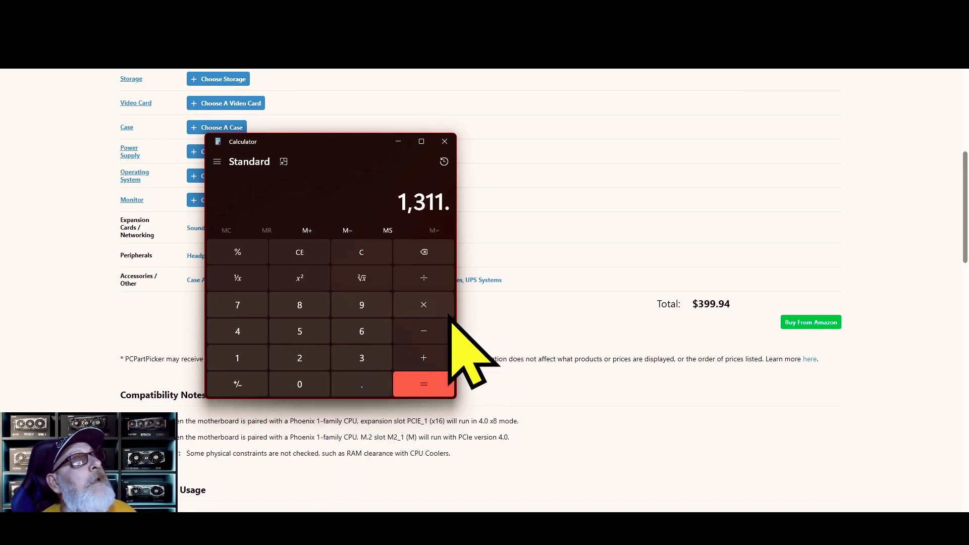
click(427, 327)
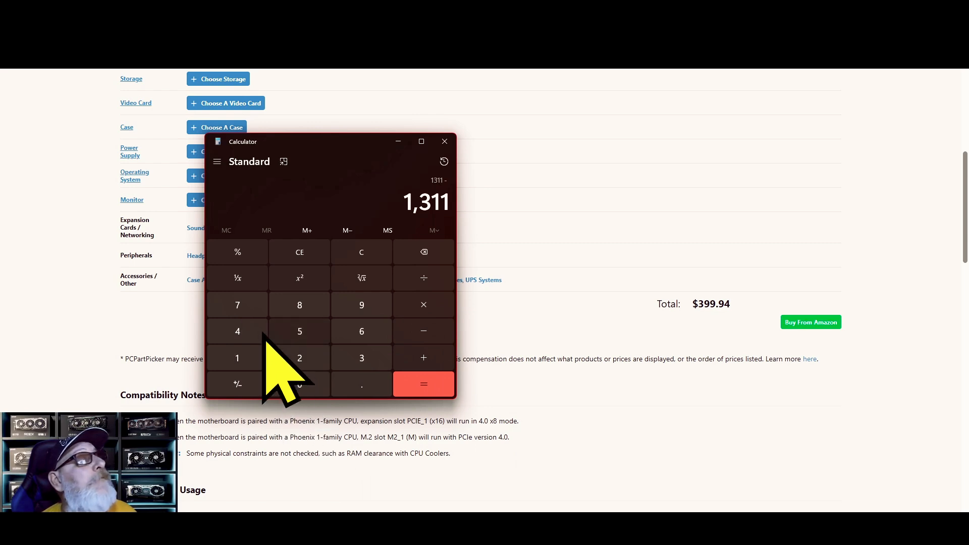
click(238, 330)
click(309, 384)
click(310, 383)
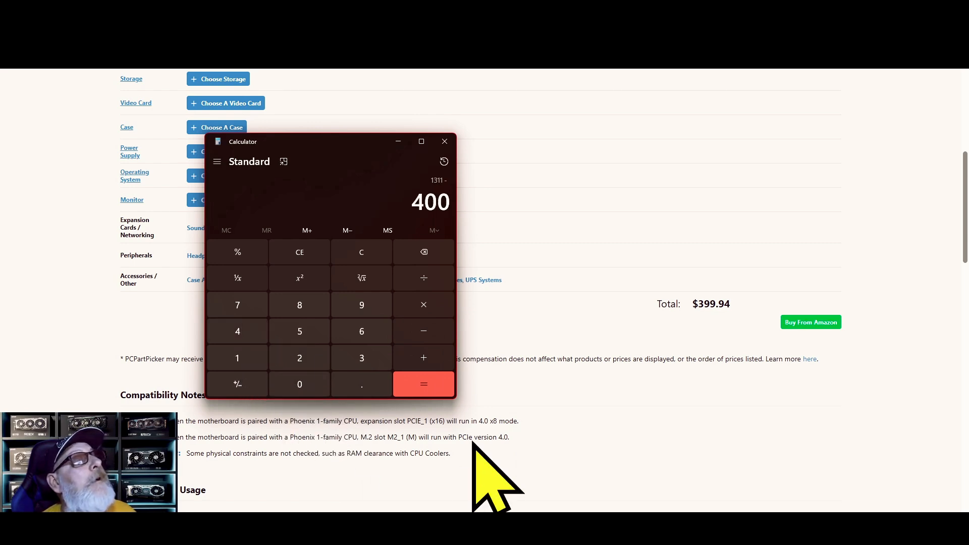
click(440, 391)
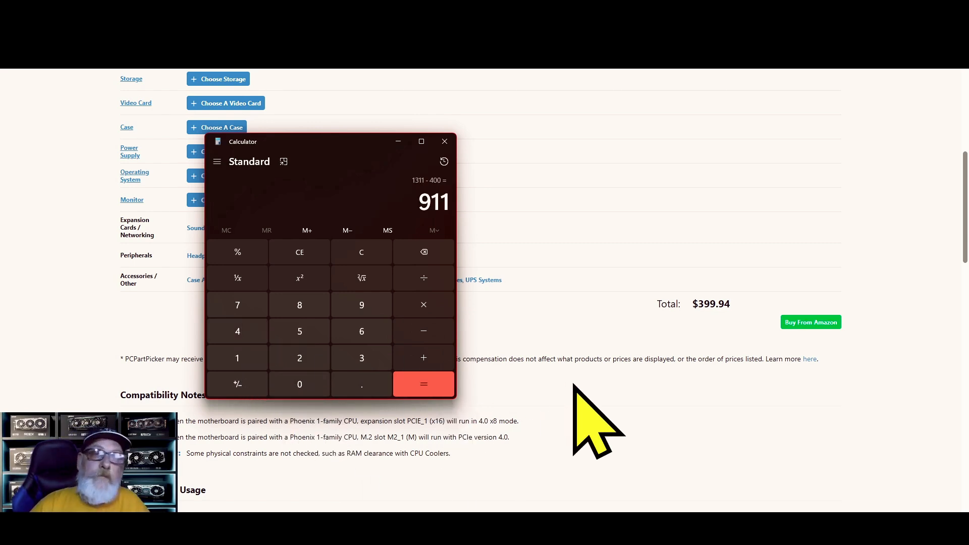